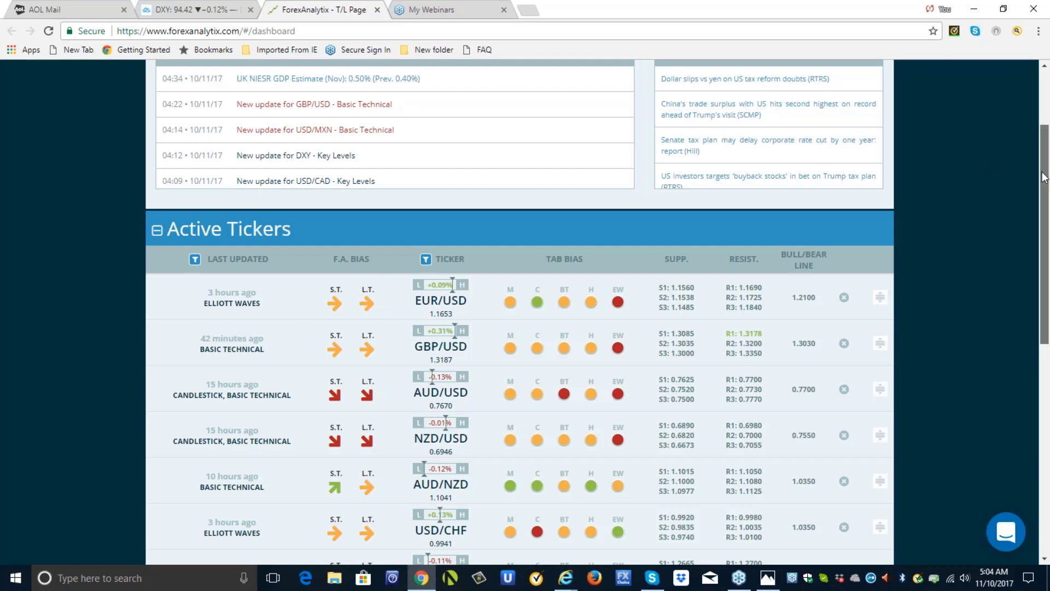
Leave the ForexAnalytix dashboard through the gear menu's Go to Home option.
drag(1045, 174, 1046, 126)
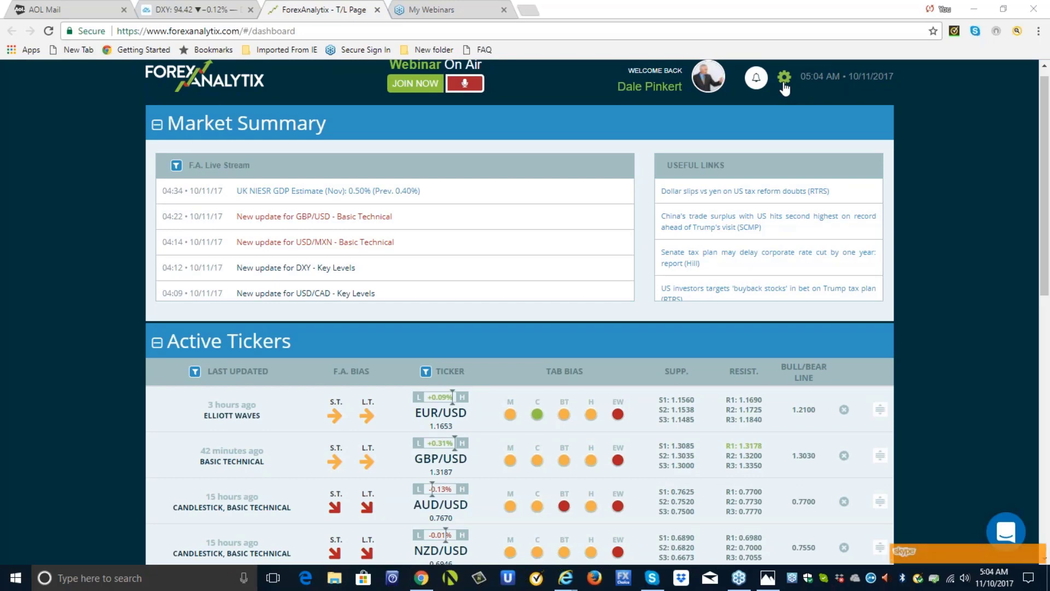
click(785, 87)
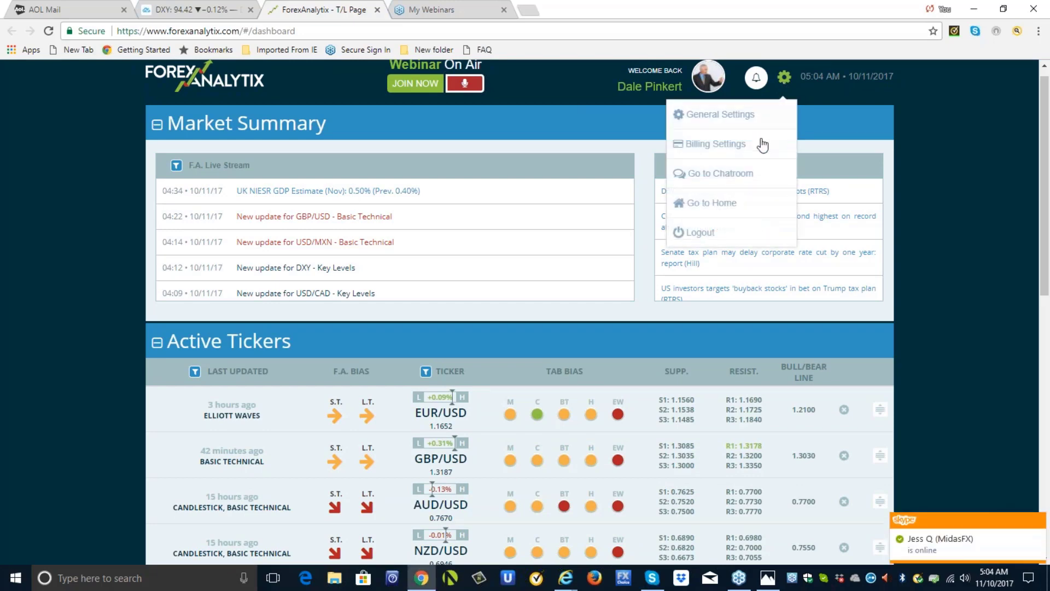
click(724, 206)
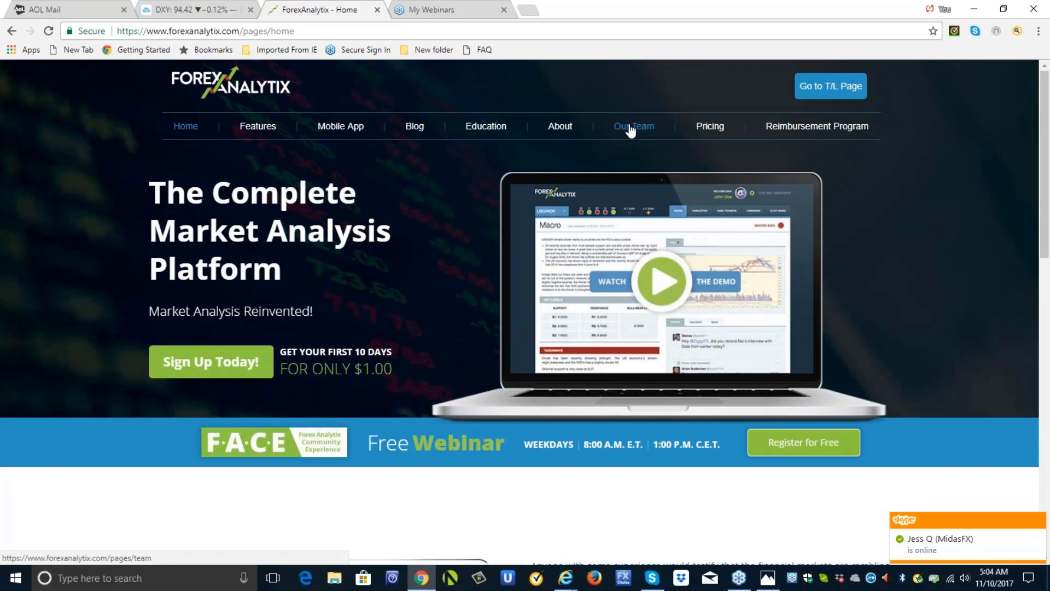
Open the Our Team page and scroll through the analysts' profiles and biographies.
click(632, 126)
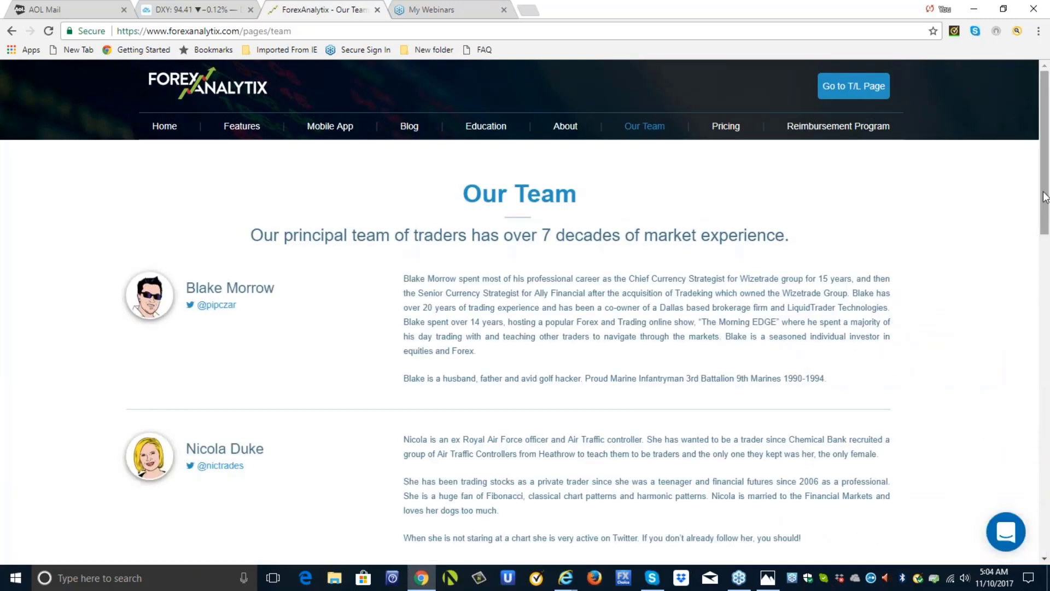
drag(1045, 198, 1047, 328)
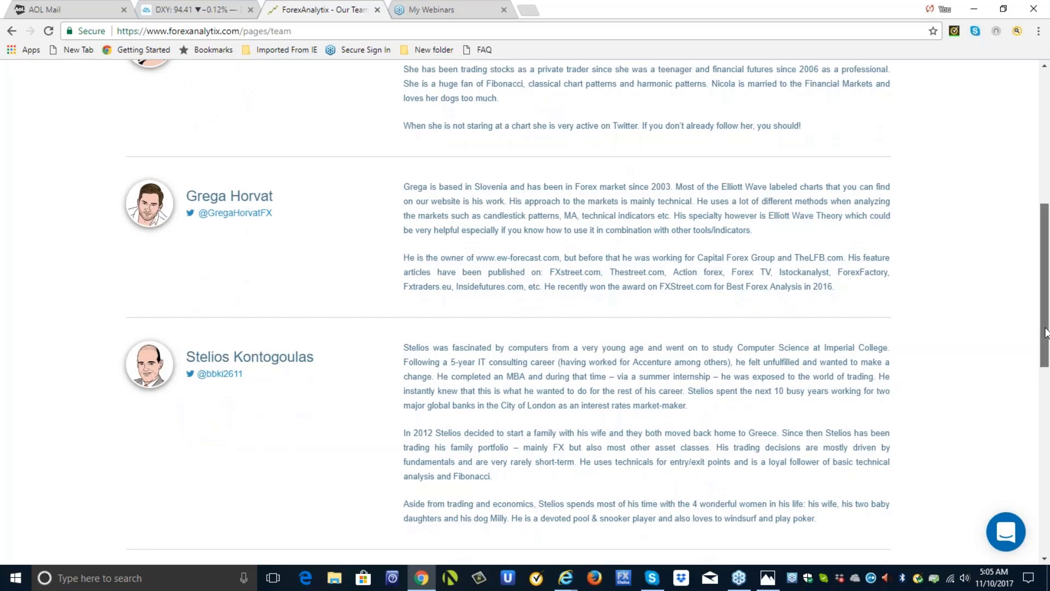
drag(1045, 331, 1045, 335)
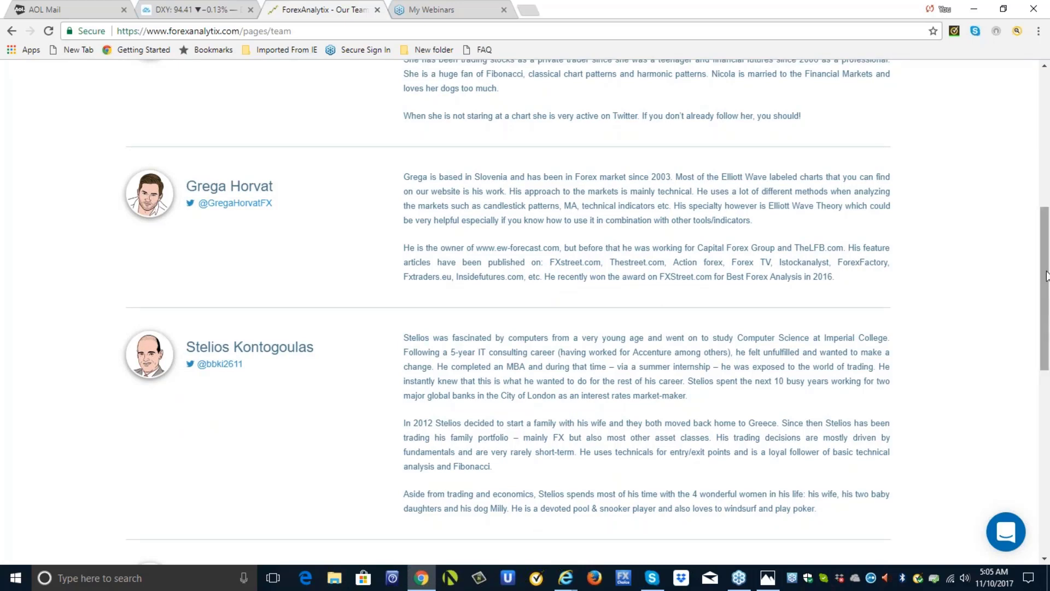
drag(1045, 276, 1046, 331)
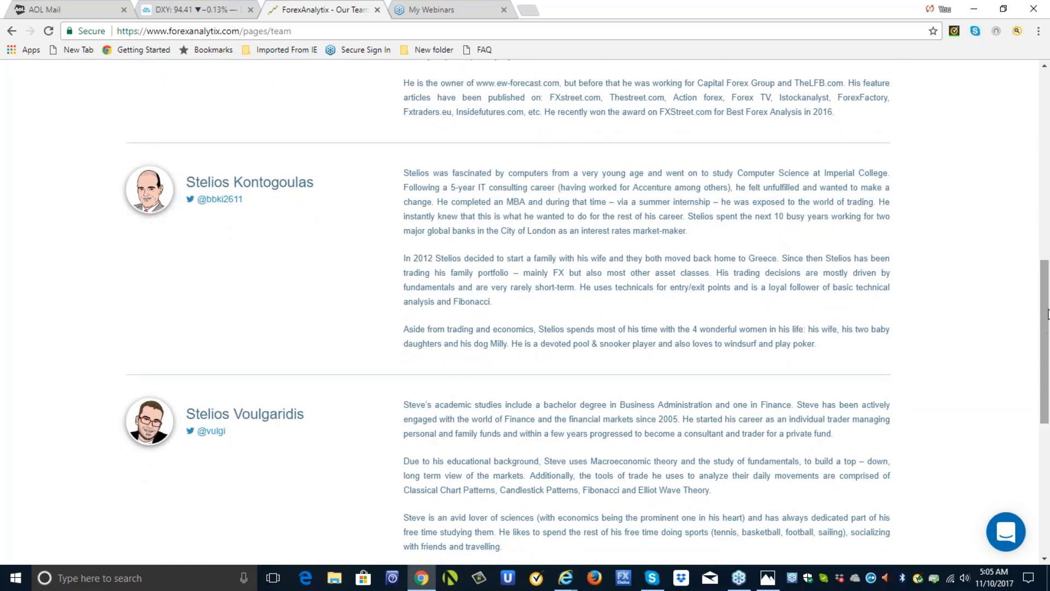
drag(1046, 296, 1046, 375)
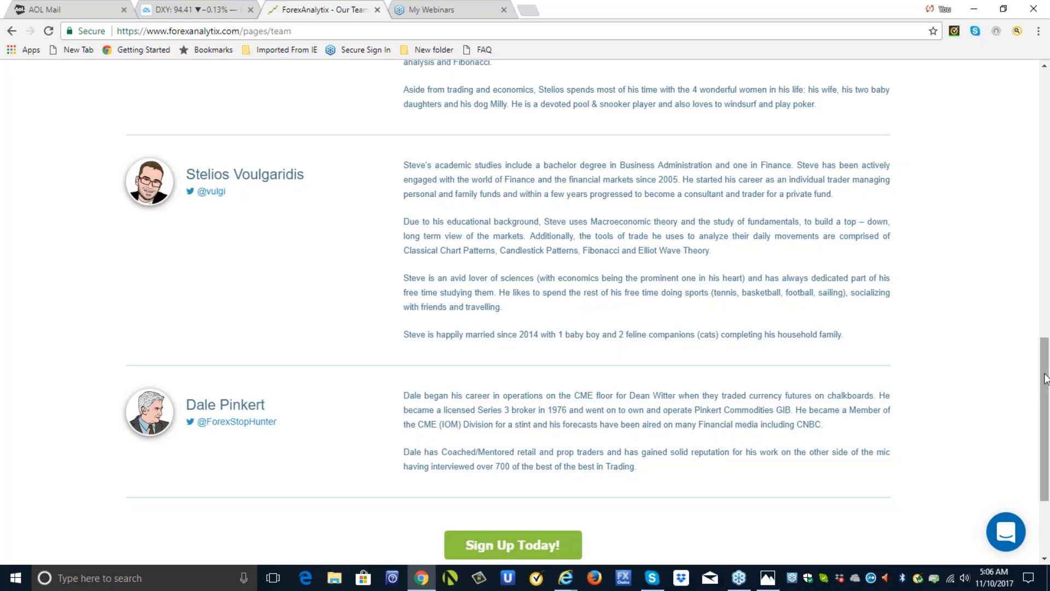
Show the DXY chart on the 1-week timeframe, then switch to EURUSD.
click(213, 10)
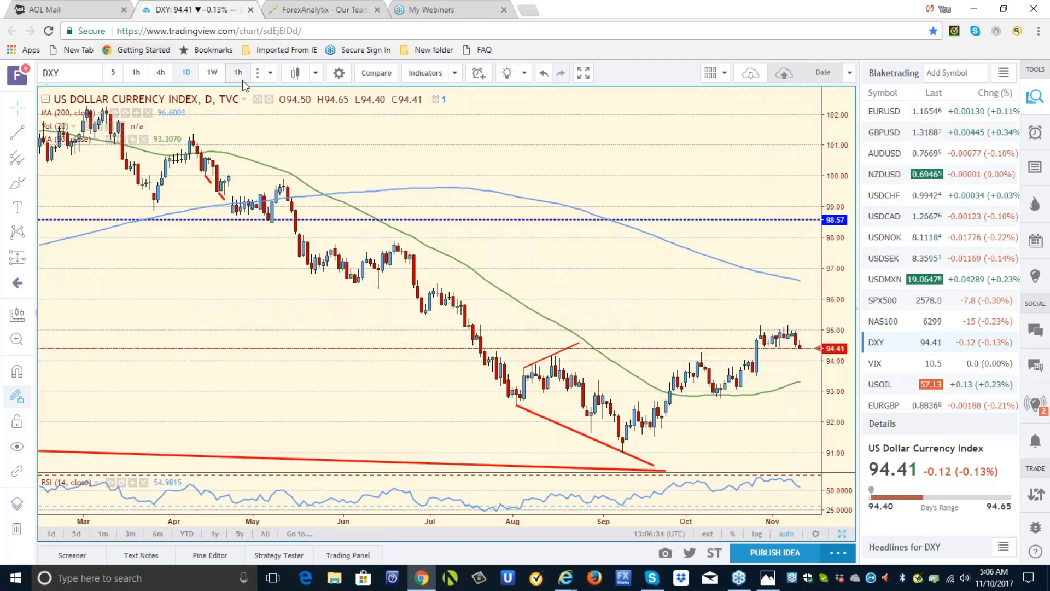
click(272, 73)
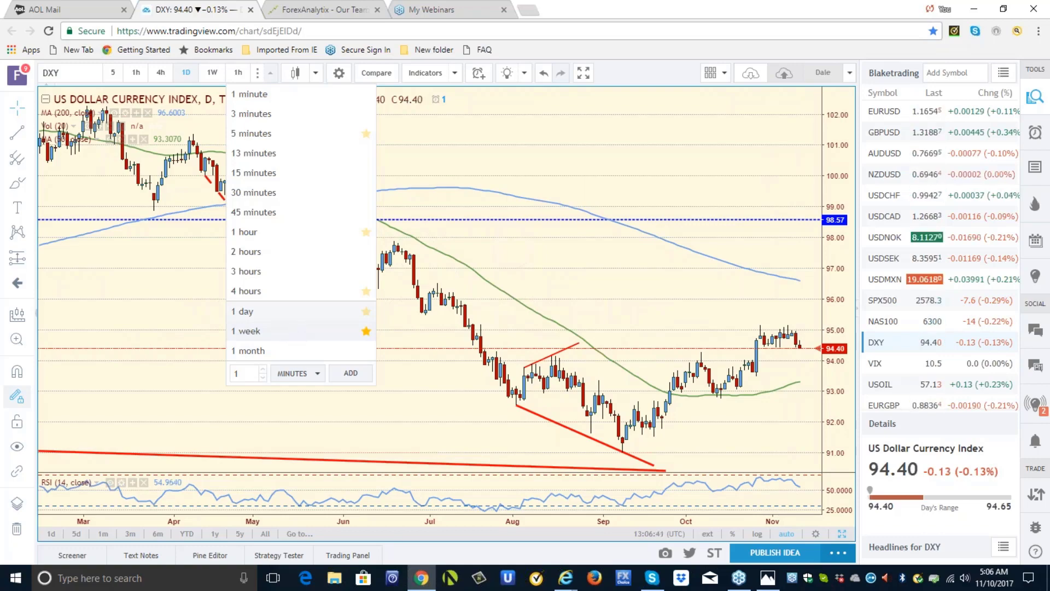
click(249, 331)
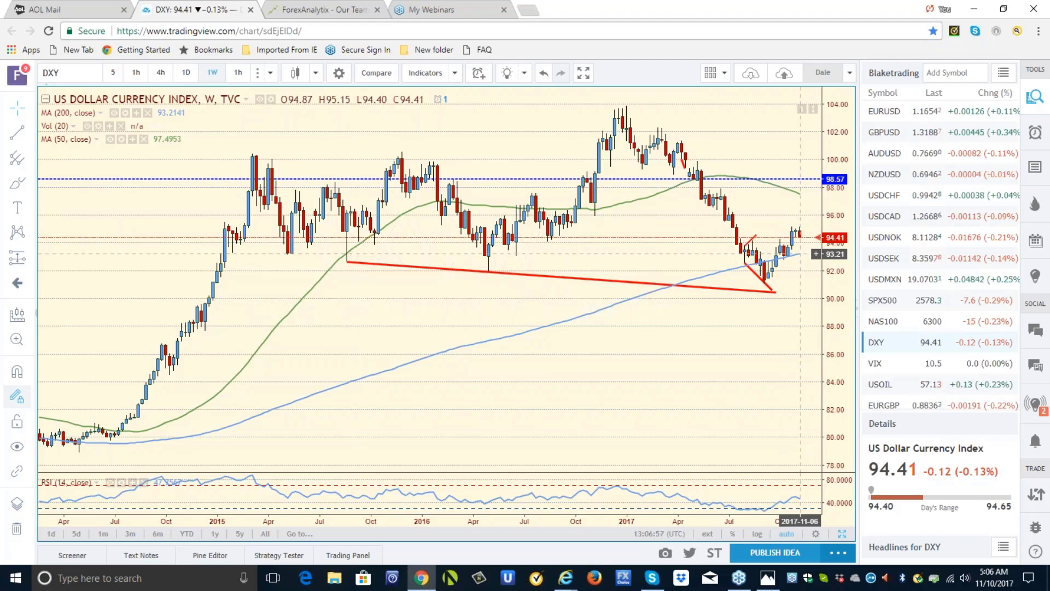
click(879, 114)
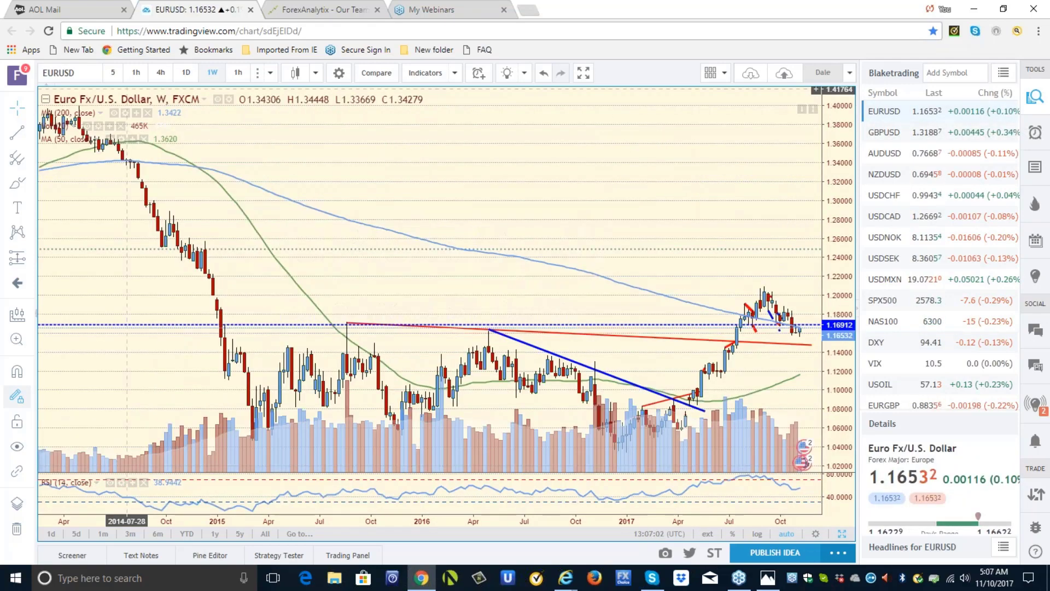
Change the EURUSD chart to the 4-hour (240-minute) timeframe.
click(270, 75)
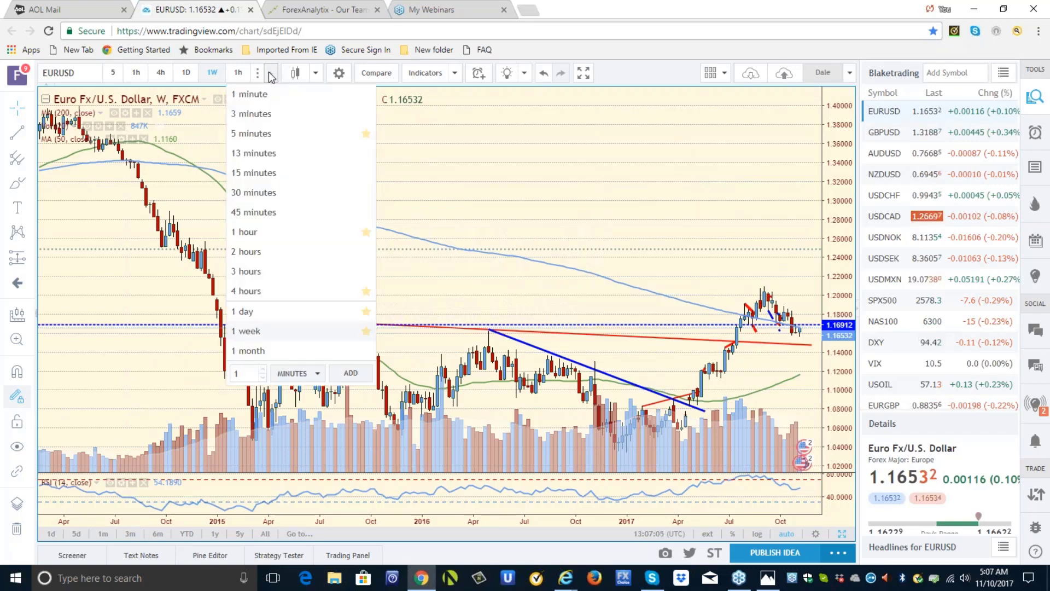
click(267, 300)
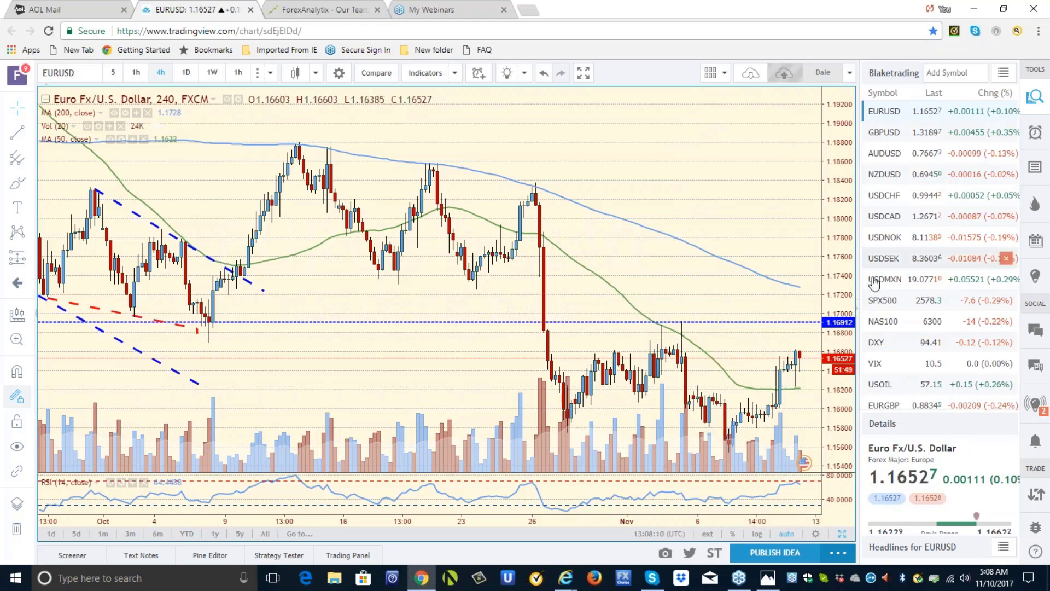
Load EURGBP, set it to 1-hour candles, then change it to the weekly timeframe.
click(880, 409)
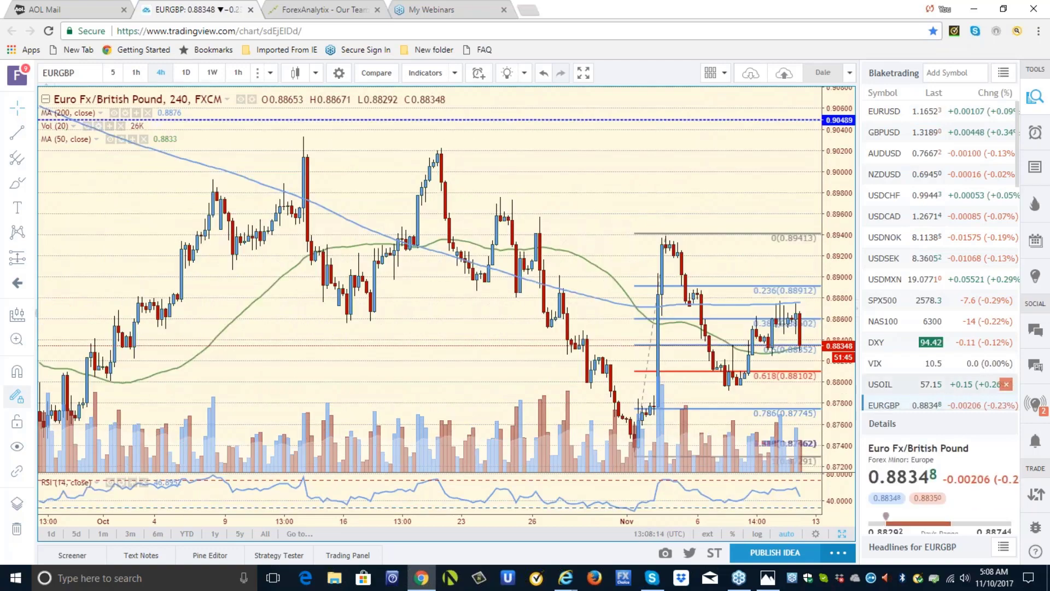
click(271, 75)
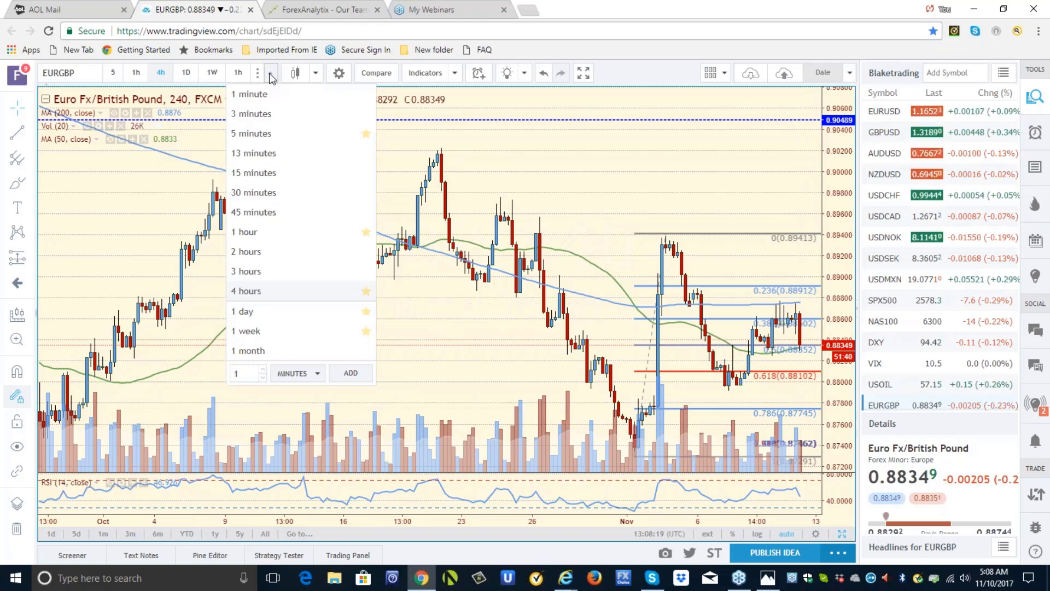
click(249, 232)
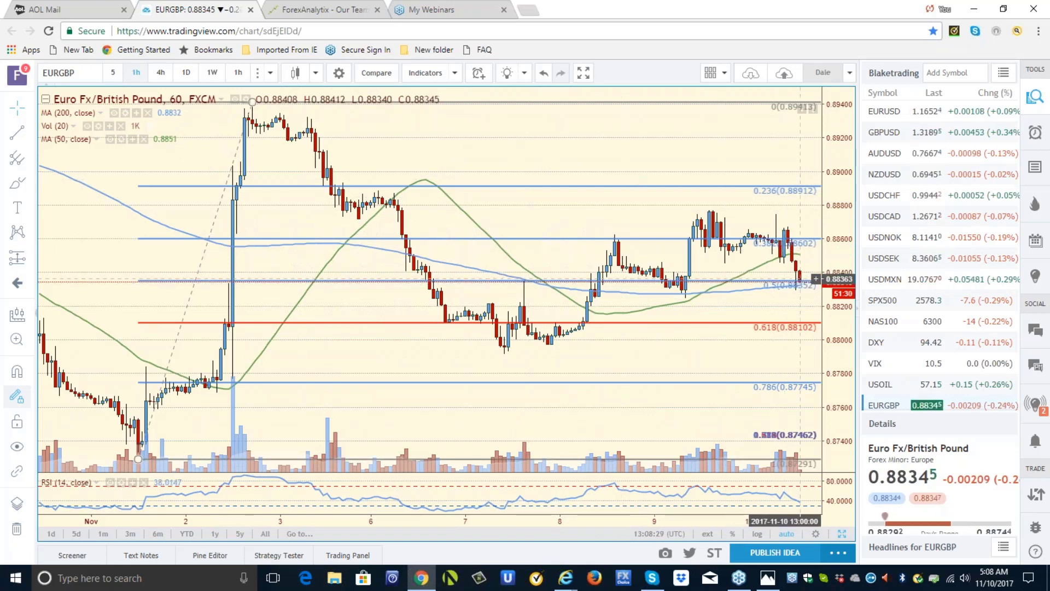
click(271, 73)
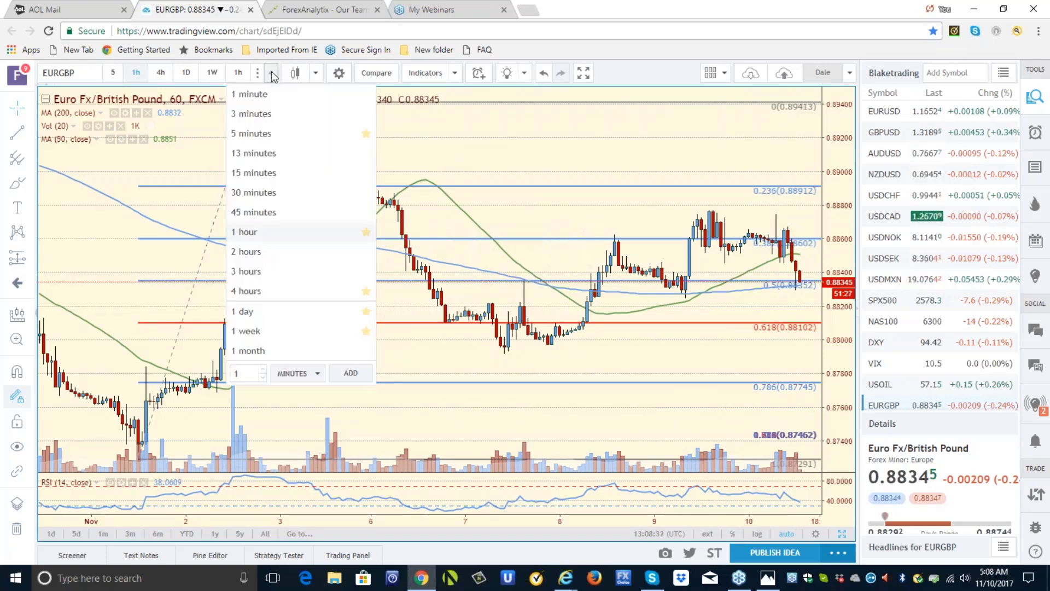
click(293, 334)
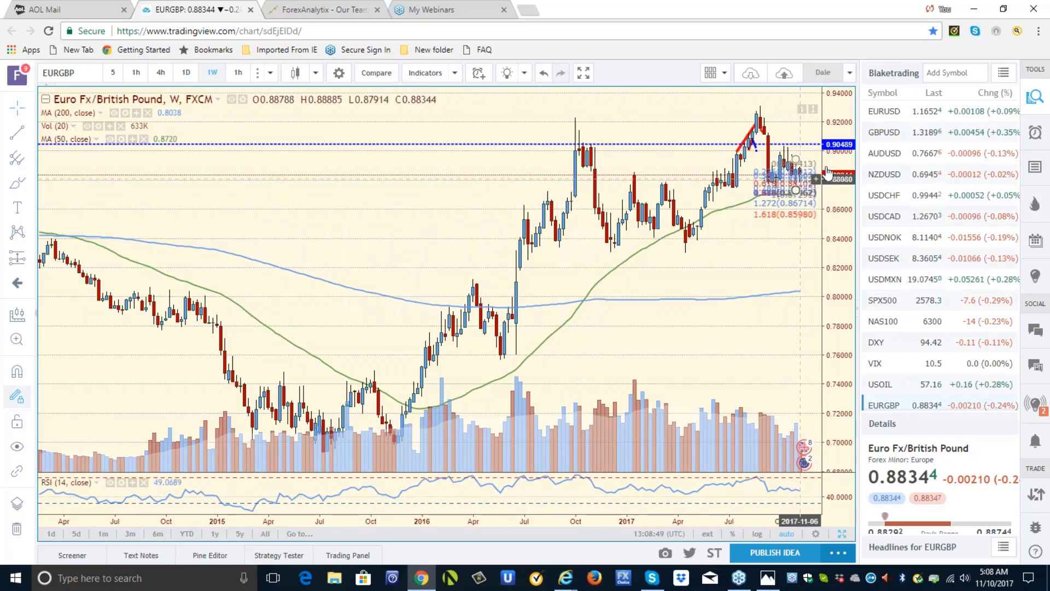
Review the AUDUSD weekly chart, then load the USDJPY weekly chart from the watchlist.
click(888, 155)
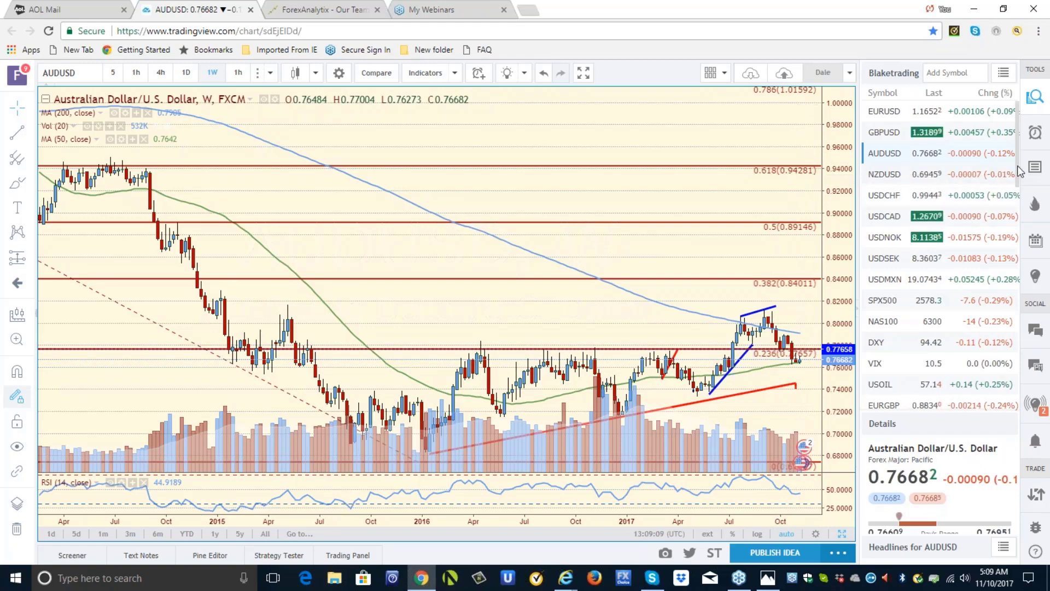
scroll(1015, 186, down, 3)
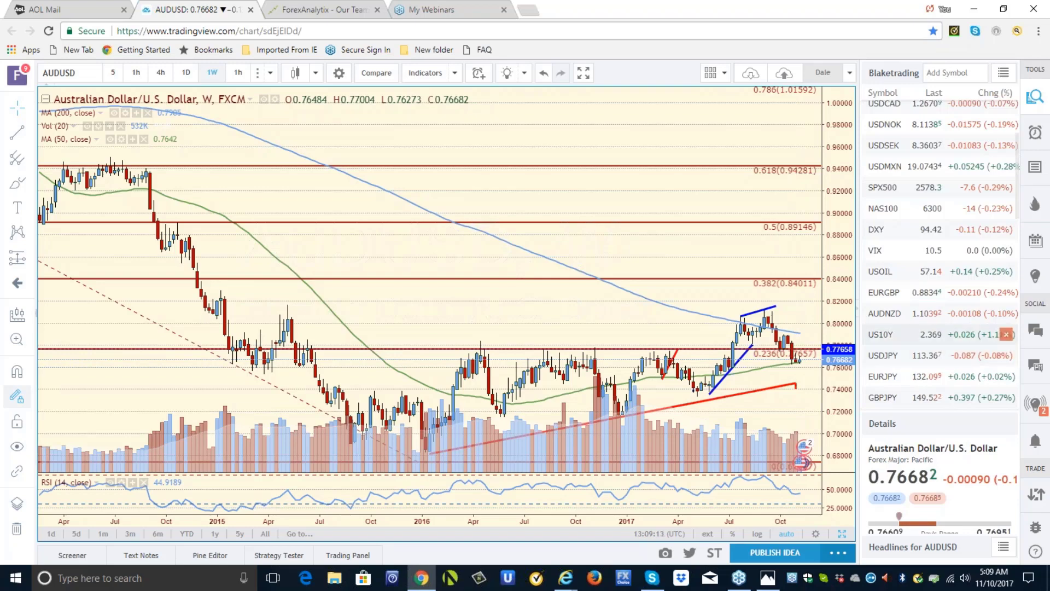
click(883, 357)
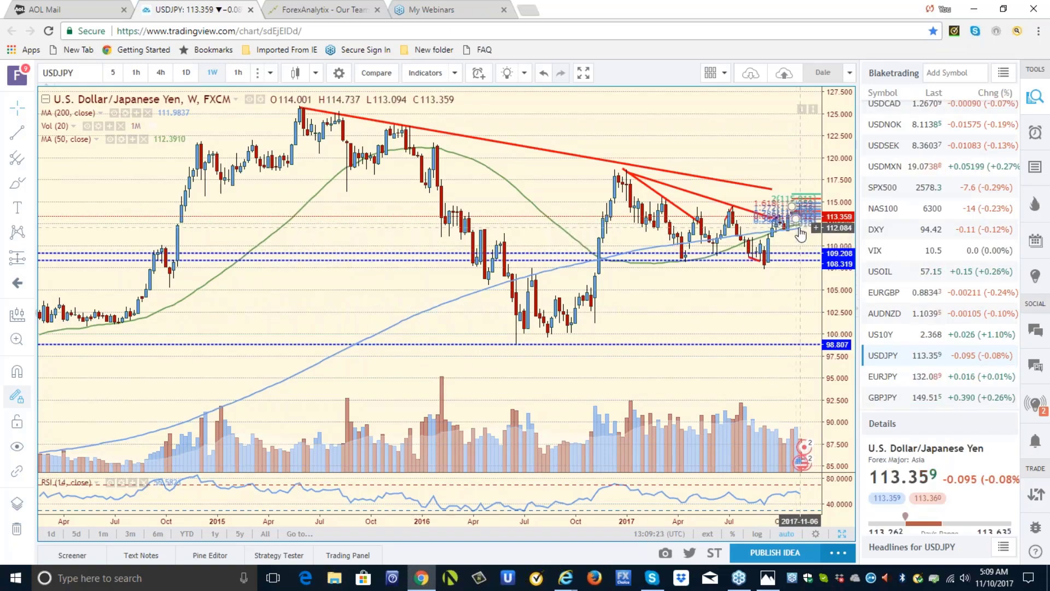
Return to the ForexAnalytix Our Team page and scroll back to the top.
click(358, 9)
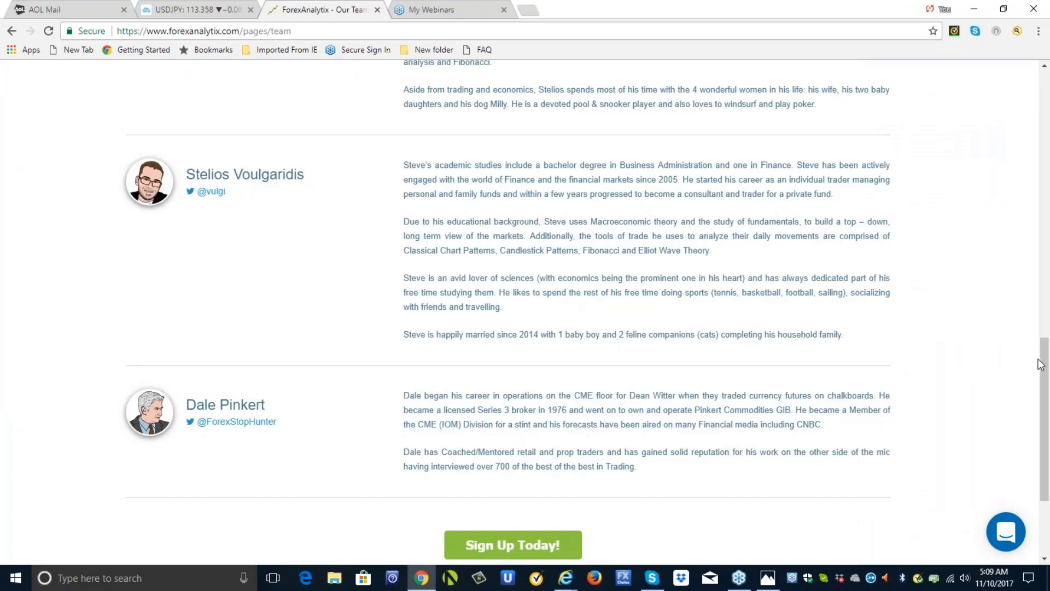
scroll(1041, 315, up, 1)
drag(1041, 315, 1043, 119)
scroll(619, 80, up, 1)
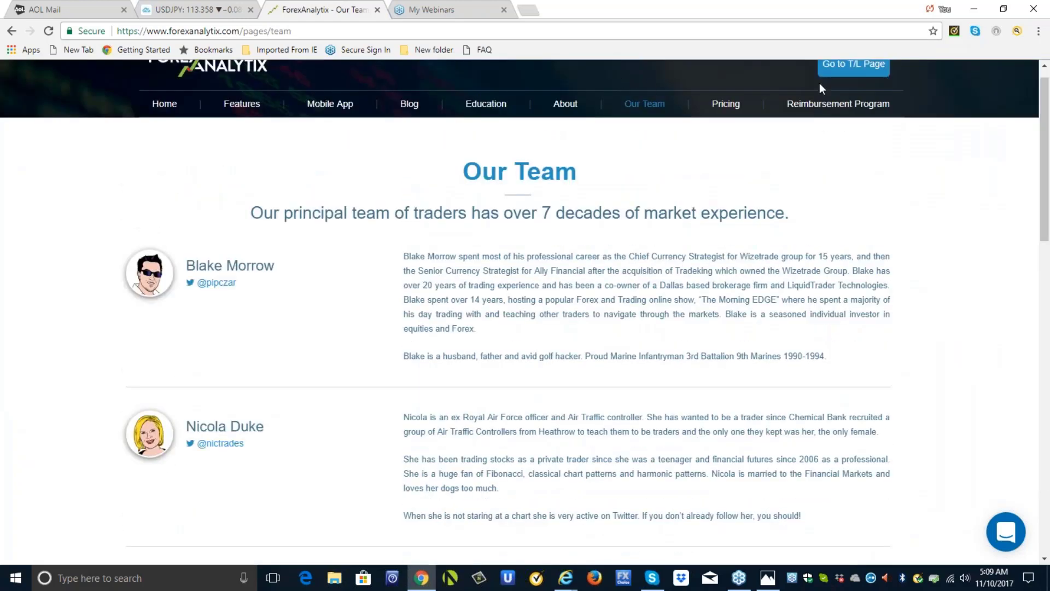
Open the members' dashboard and review Active Tickers and Active Patterns in Play.
click(833, 74)
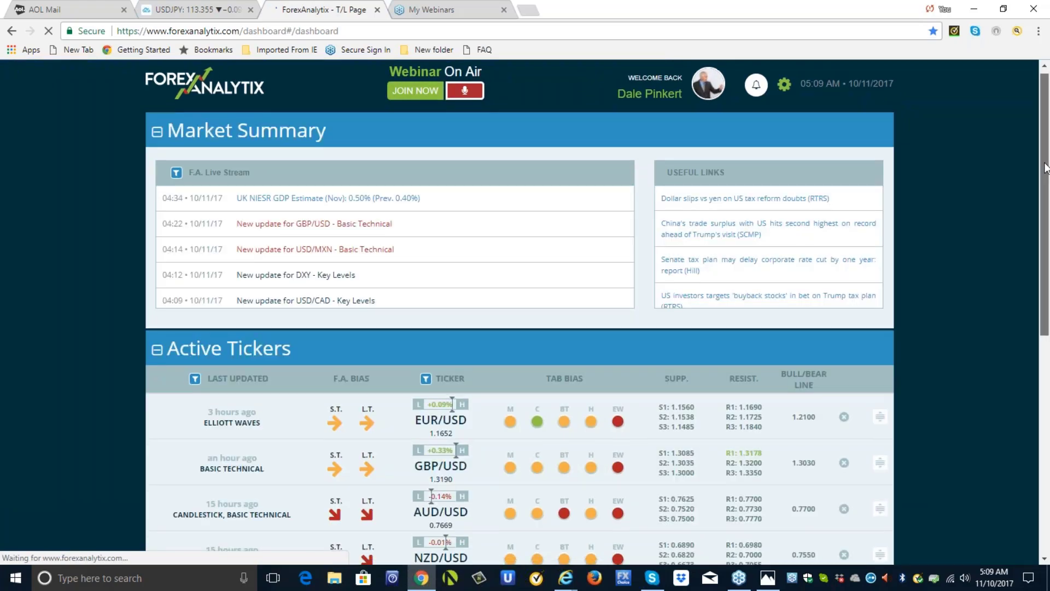
scroll(1046, 191, down, 2)
scroll(1047, 230, down, 5)
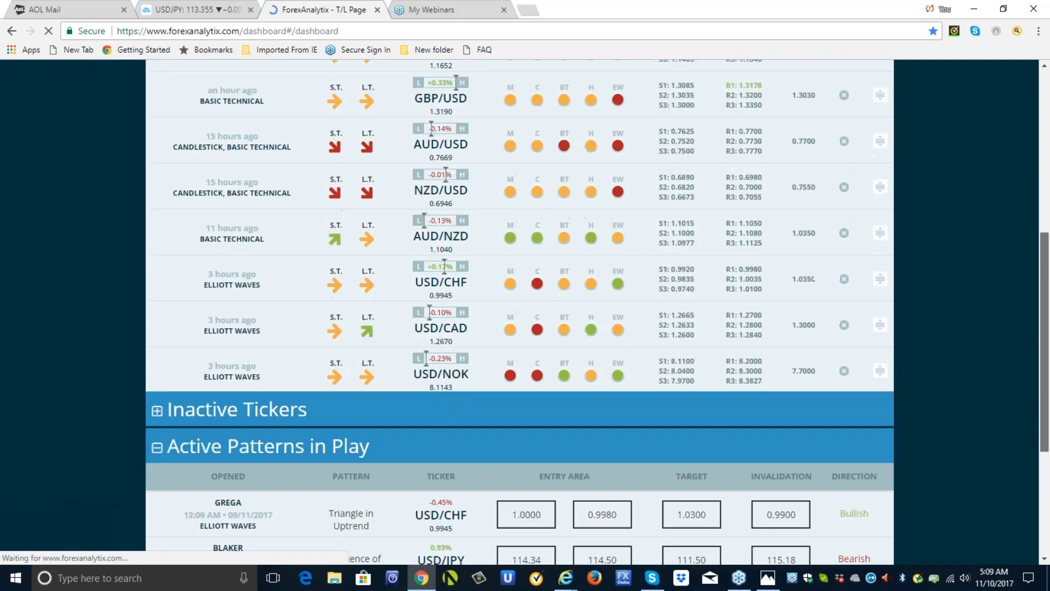
scroll(882, 374, down, 3)
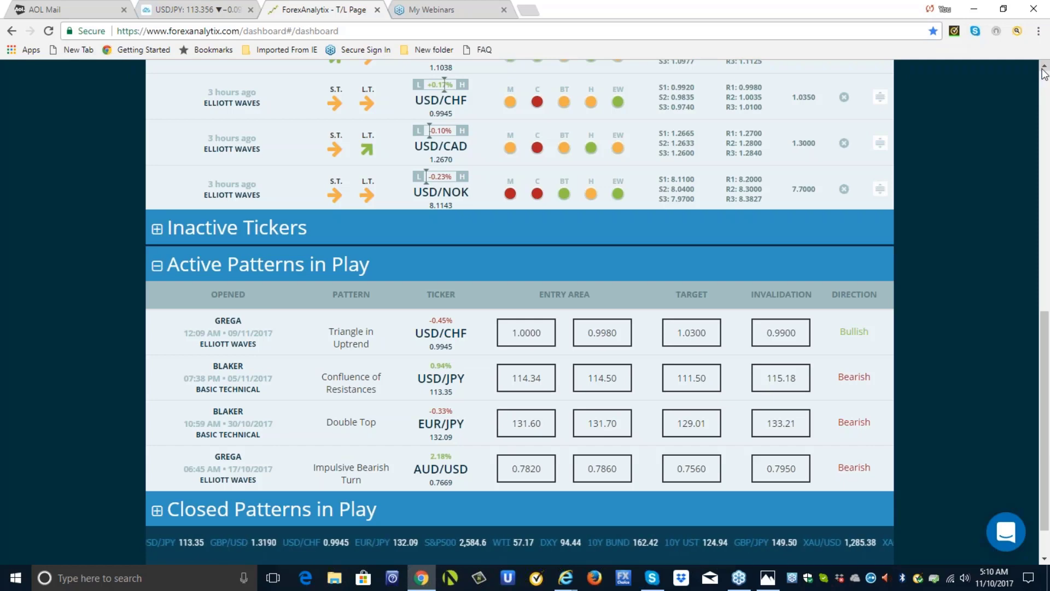
scroll(1044, 73, up, 5)
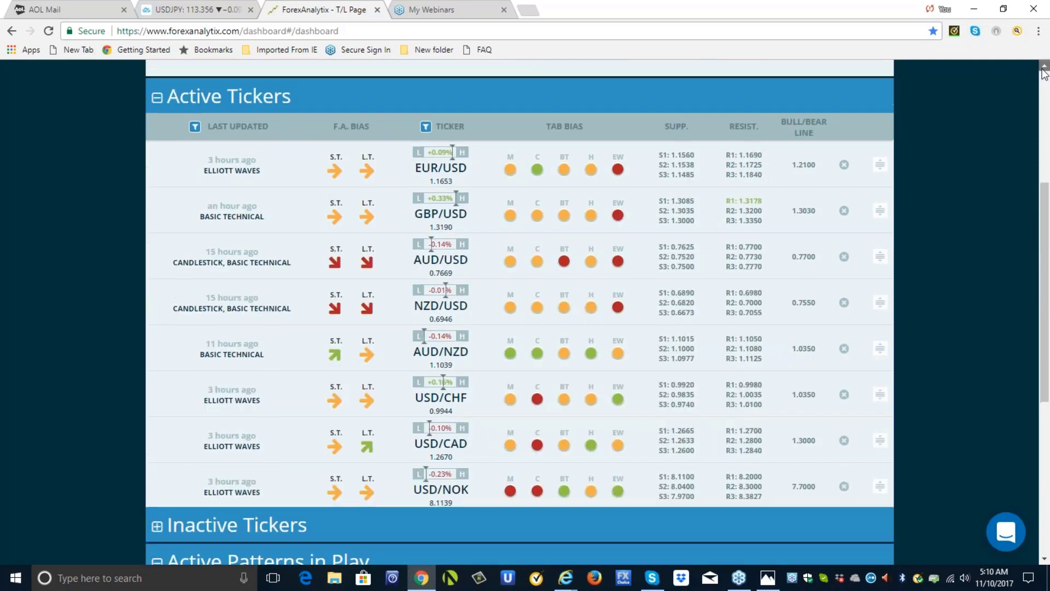
scroll(1044, 72, up, 5)
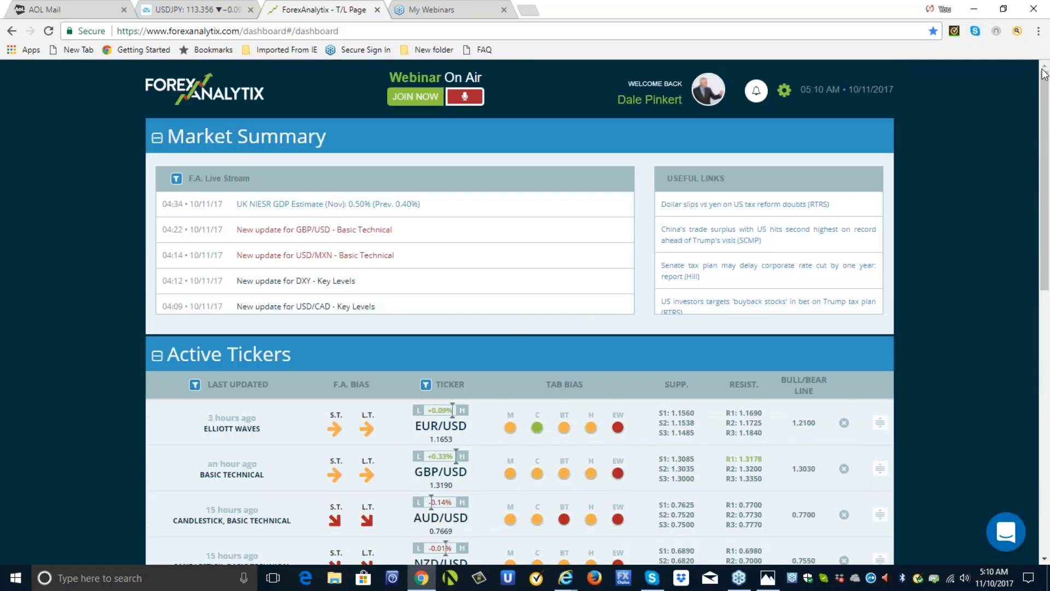
Check the bell-icon notifications, then go Home via the gear menu.
click(756, 94)
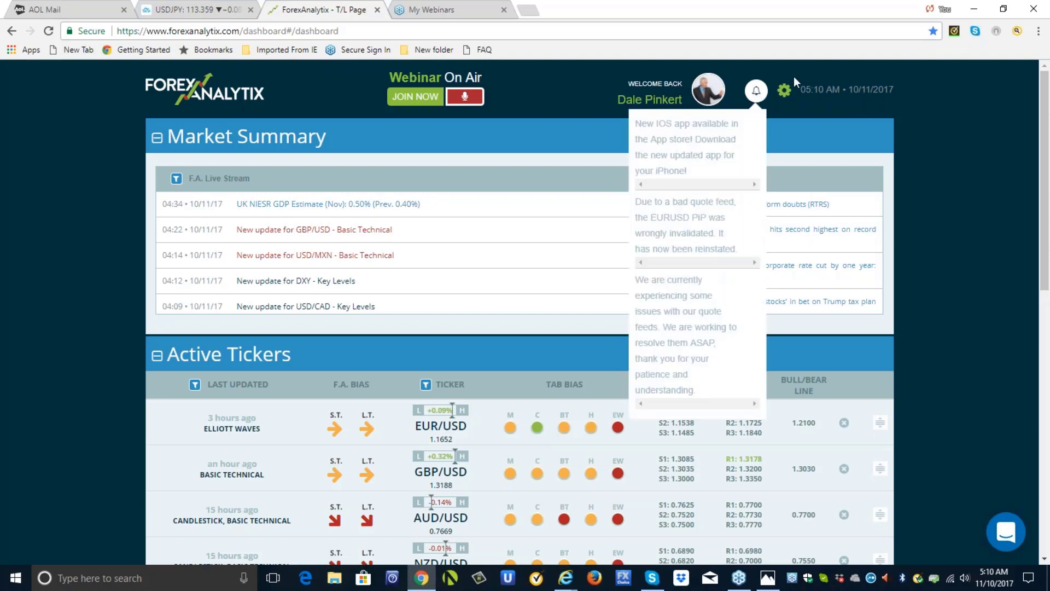
click(787, 94)
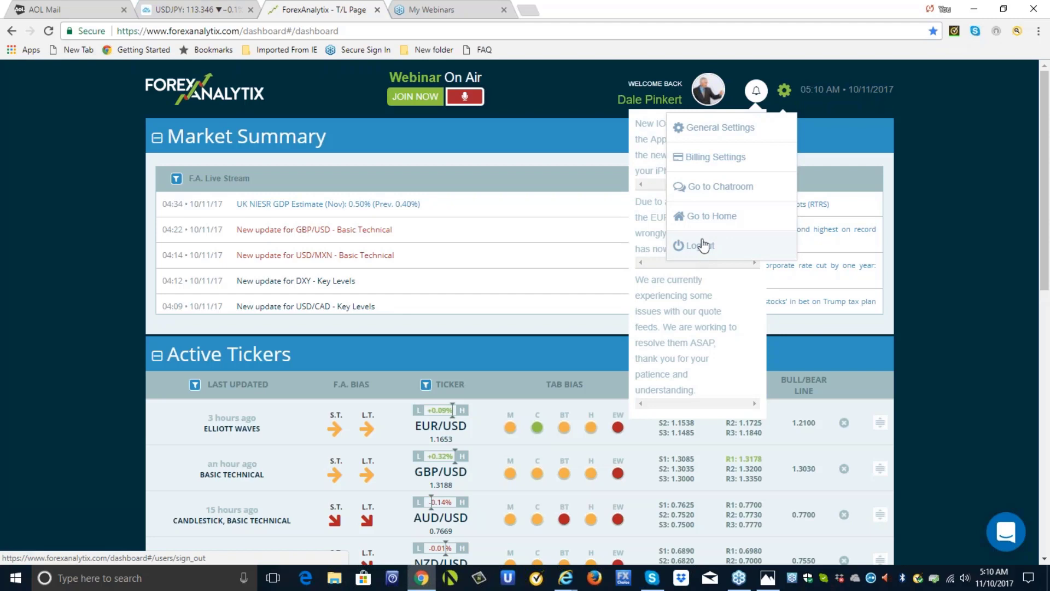
click(710, 217)
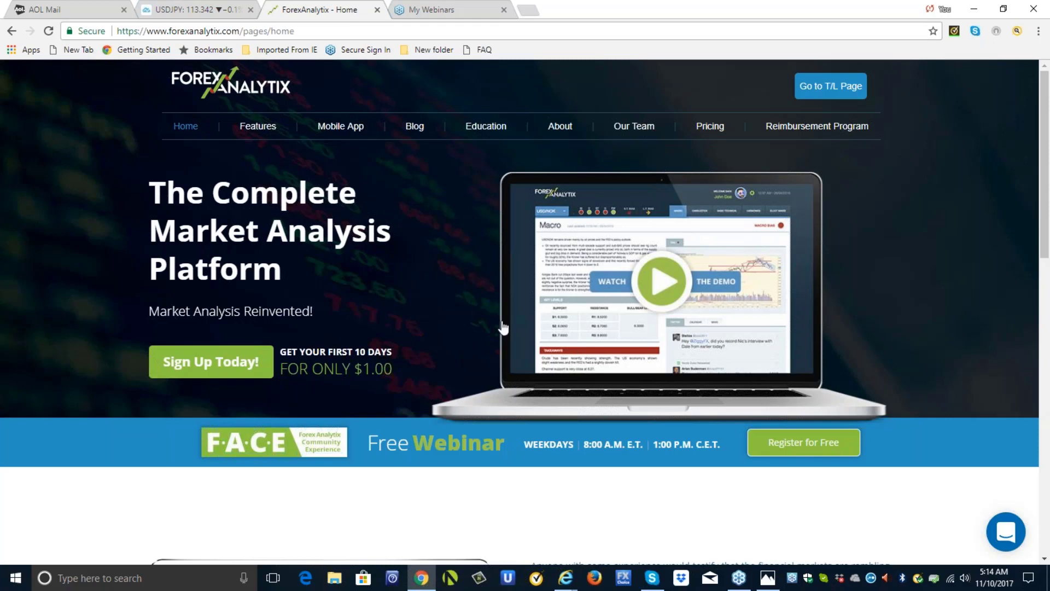
Bring the GoToWebinar window forward to view the shared six-chart daily TradingView layout.
click(740, 579)
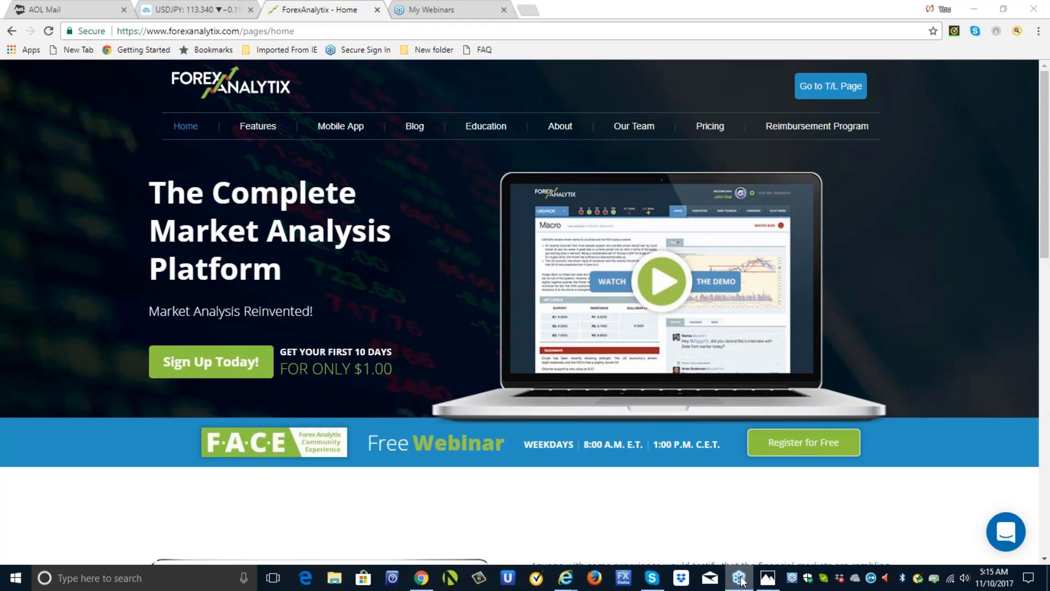
click(740, 578)
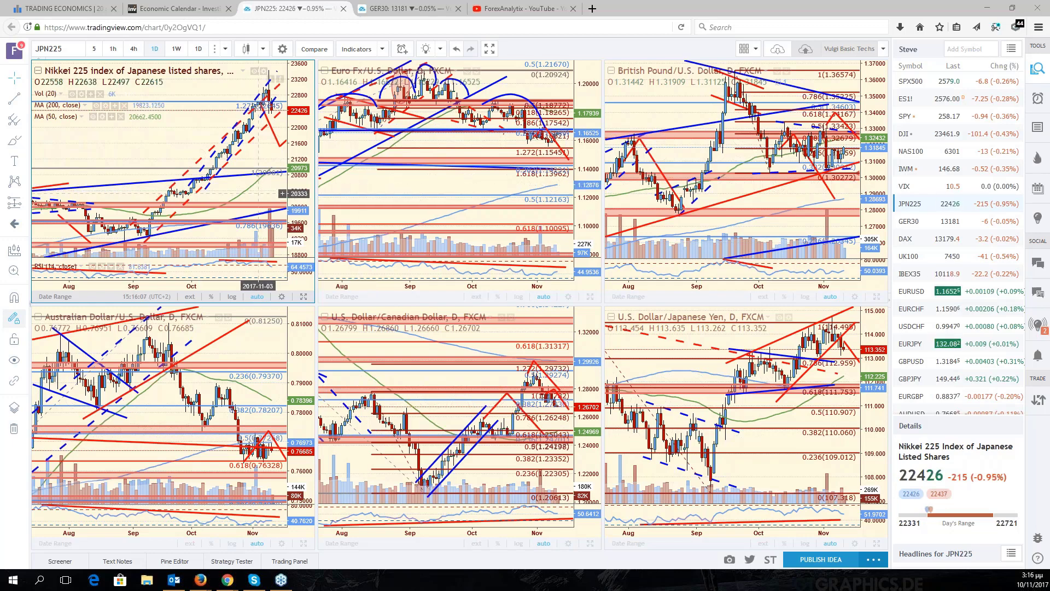
Maximise the JPN225 pane to full size, then load SPX500 from the watchlist.
click(304, 297)
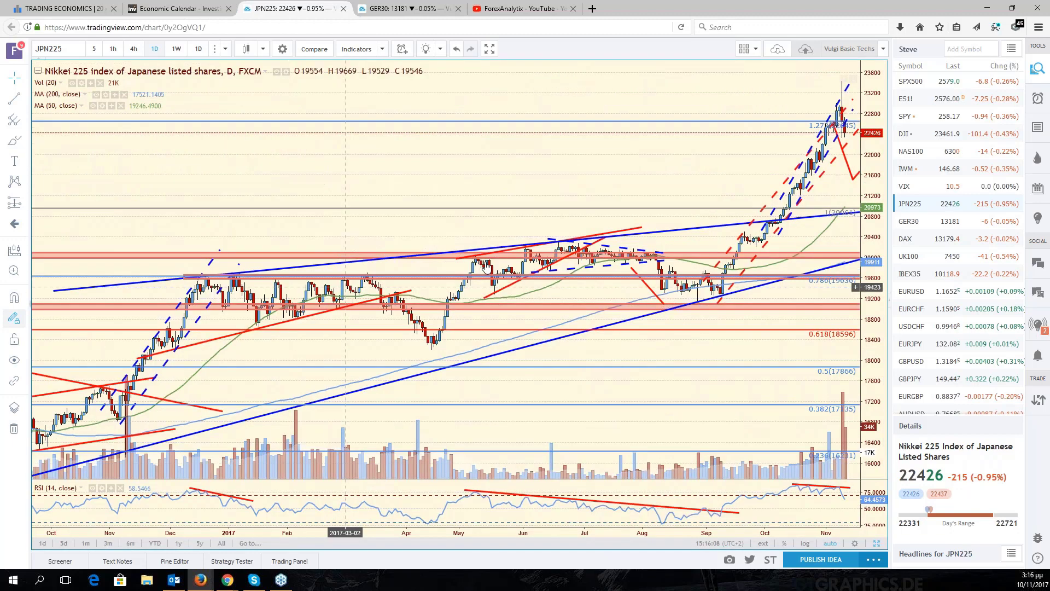
drag(757, 156, 725, 164)
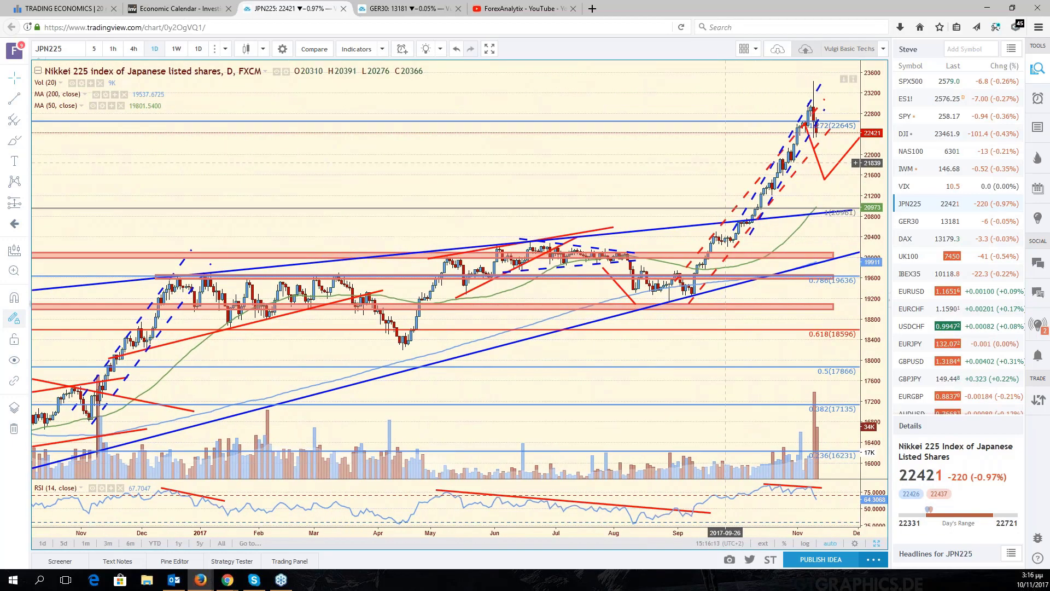
click(930, 89)
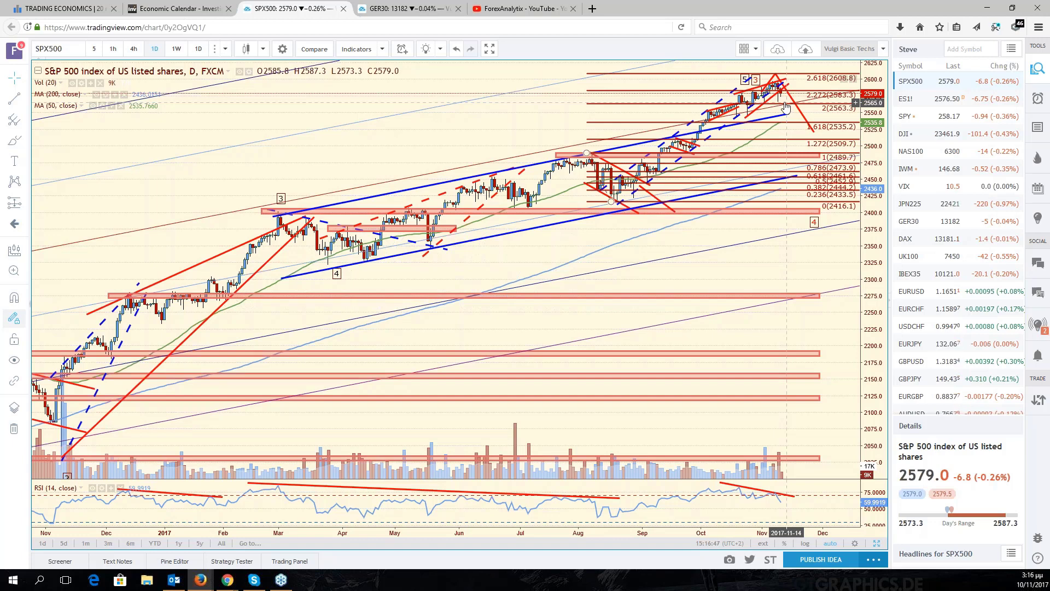
Nudge the blue trend line's right end on the S&P 500 chart, then load NAS100.
drag(785, 103, 781, 101)
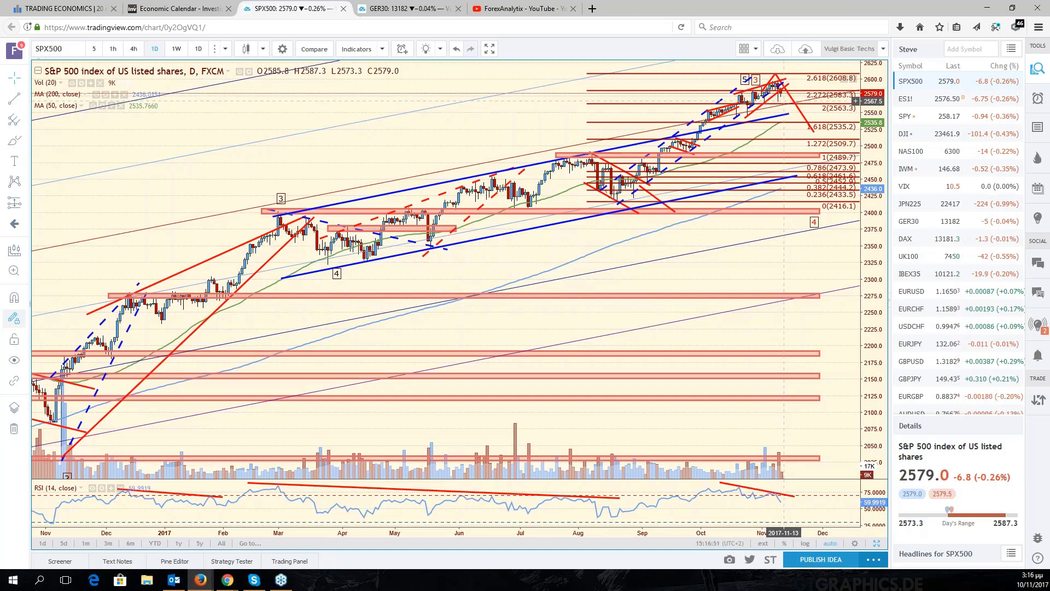
click(924, 156)
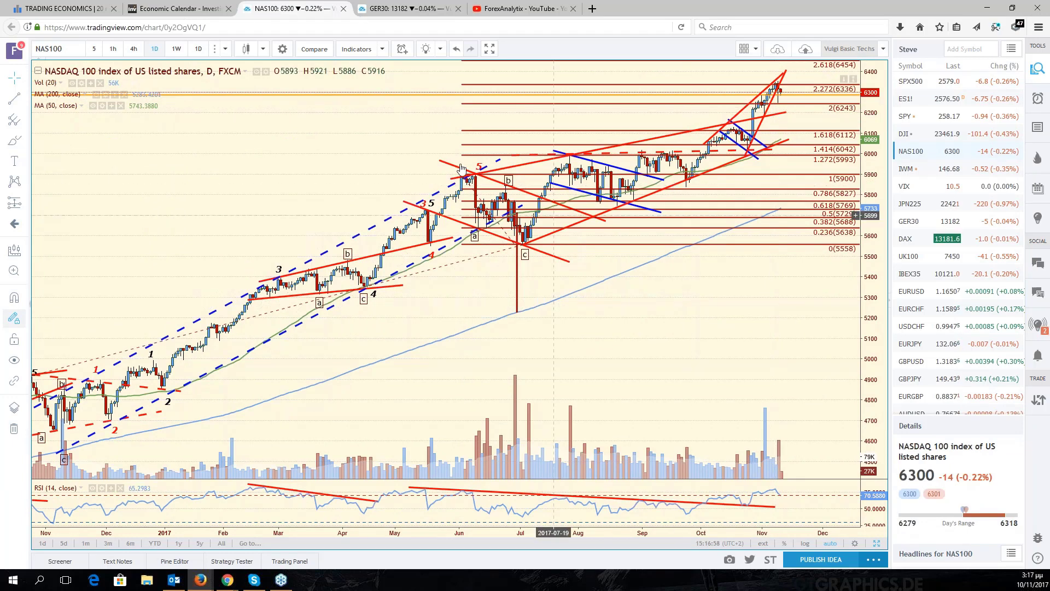
Load the SPX500 daily chart from the watchlist.
click(912, 82)
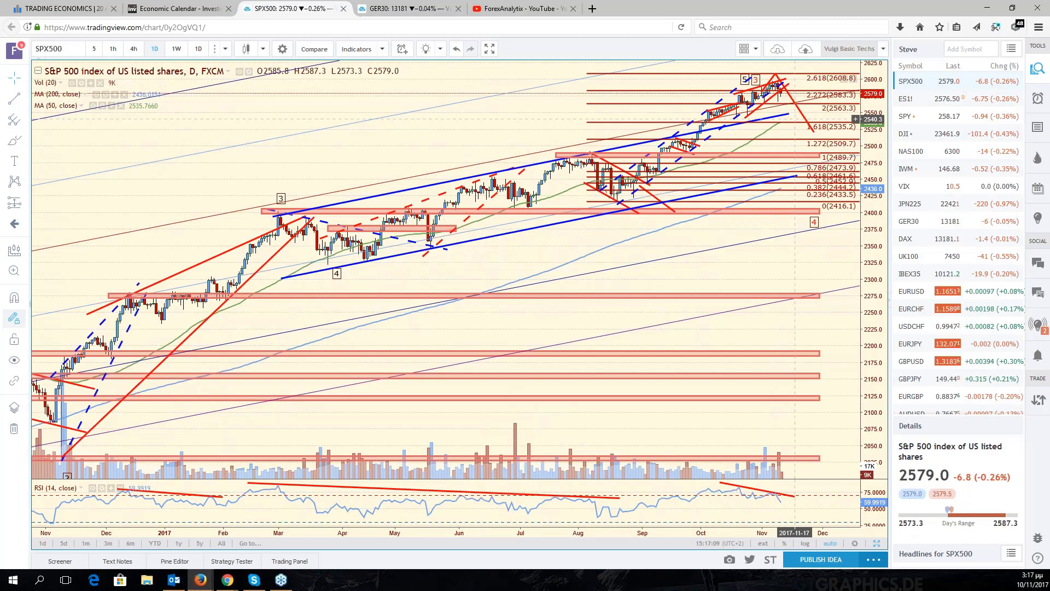
Load JPN225 on 1W bars and zoom out to show history back to 2013.
click(921, 205)
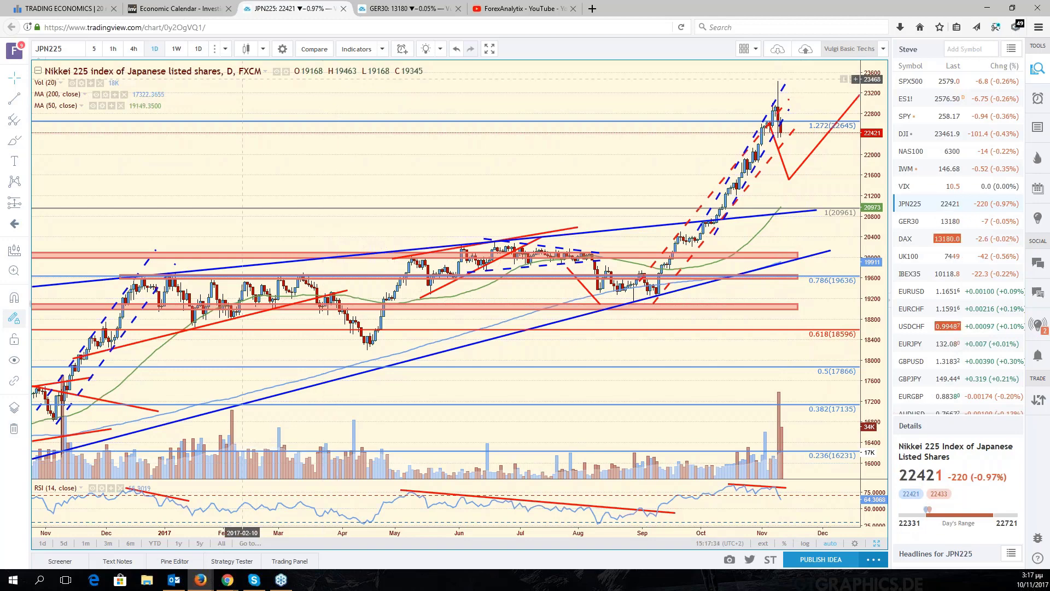
click(177, 49)
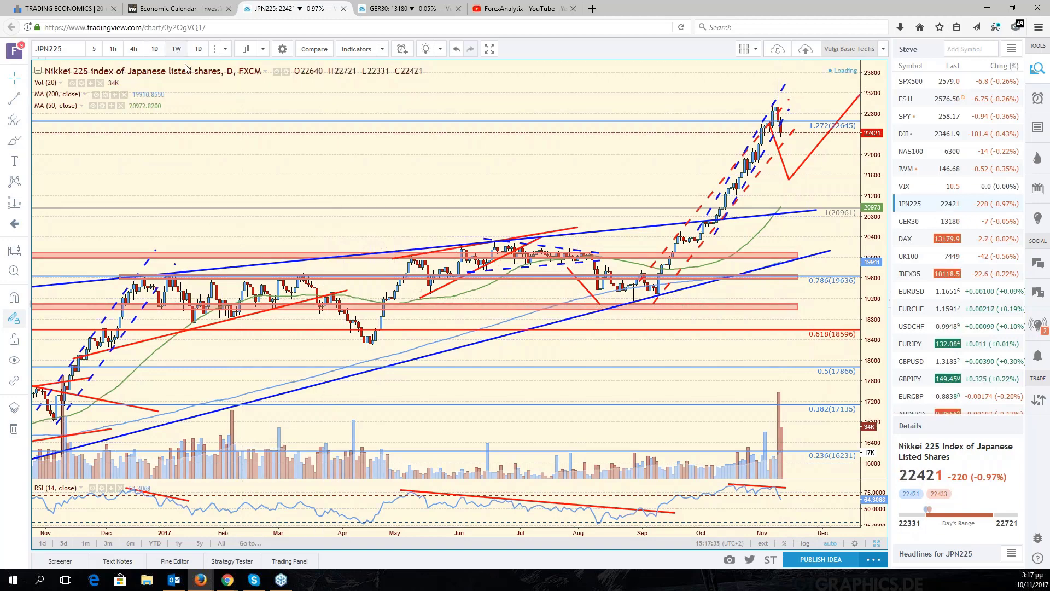
scroll(590, 148, up, 5)
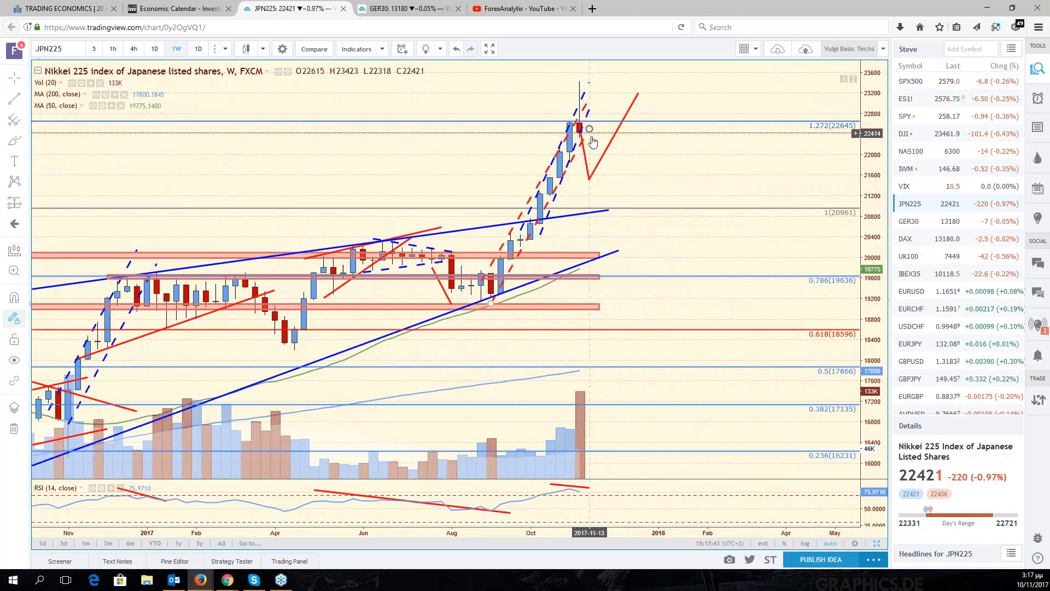
scroll(585, 113, down, 3)
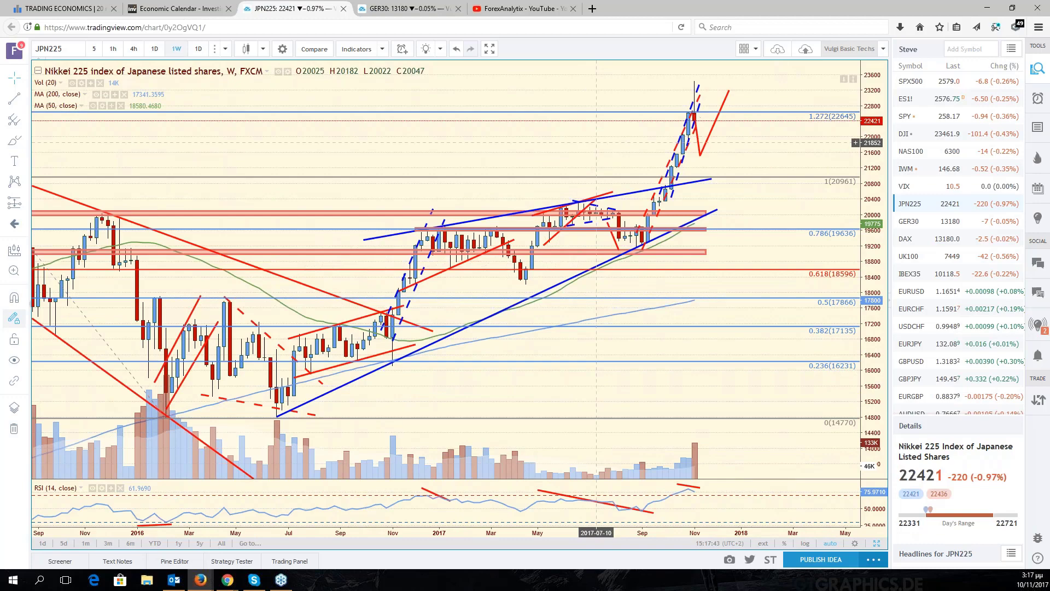
scroll(596, 142, down, 3)
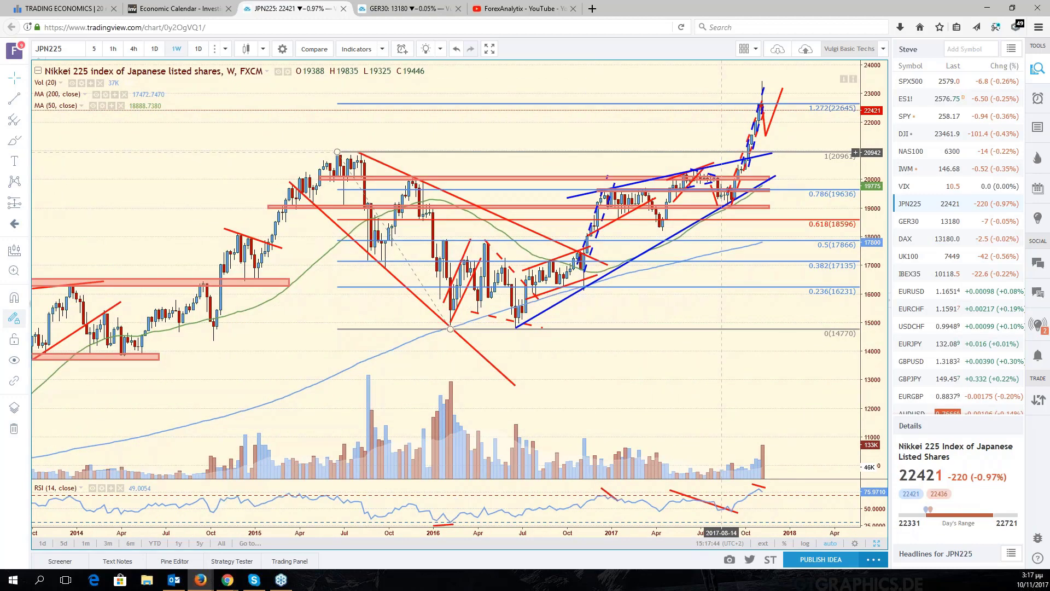
scroll(463, 105, down, 2)
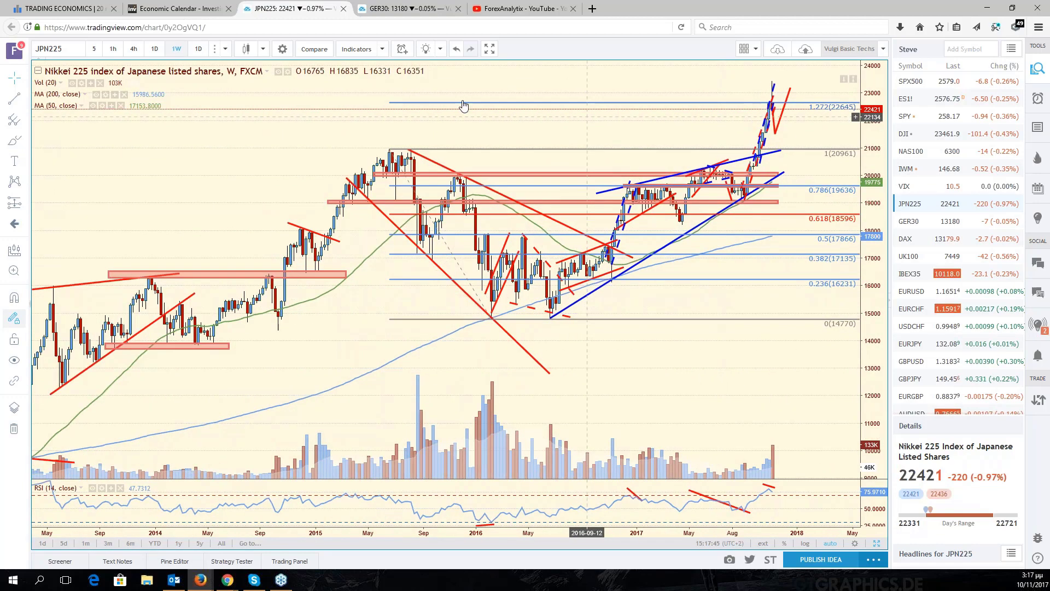
Set the Nikkei 225 chart interval to 1D.
click(154, 49)
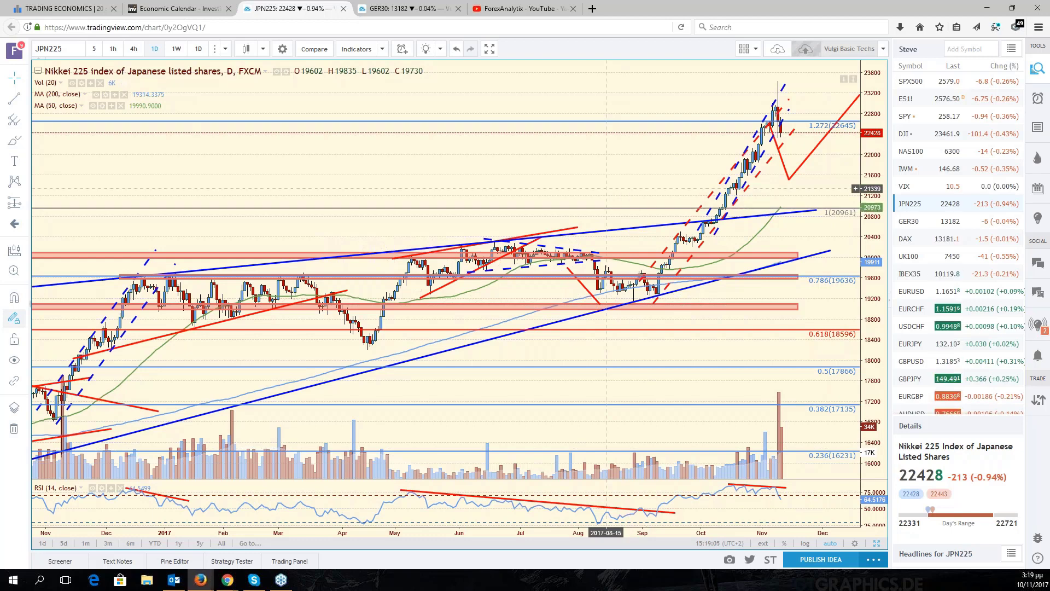
drag(608, 185, 627, 186)
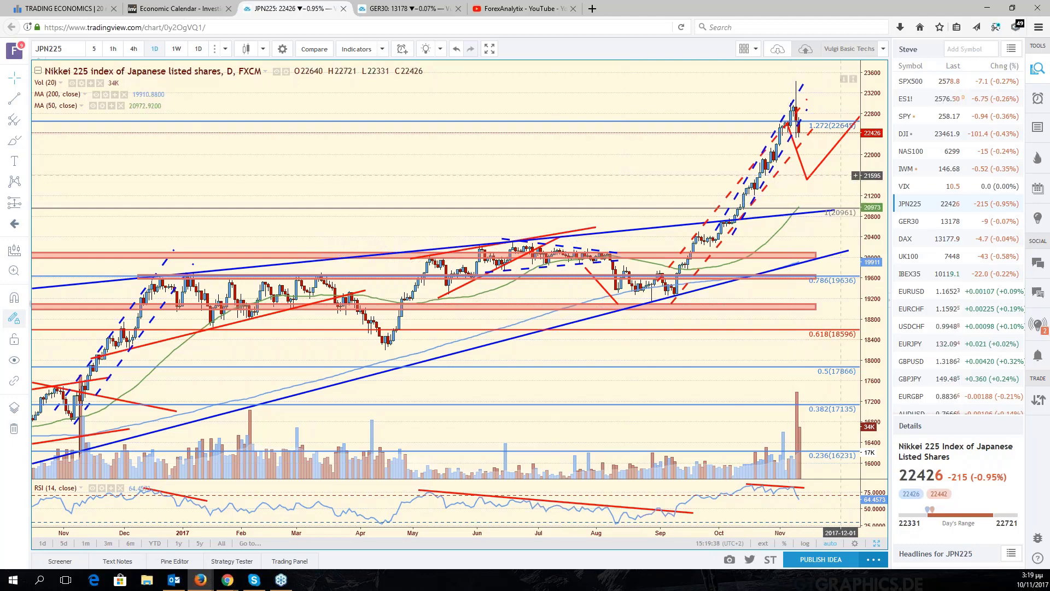
scroll(840, 175, up, 2)
scroll(841, 175, up, 2)
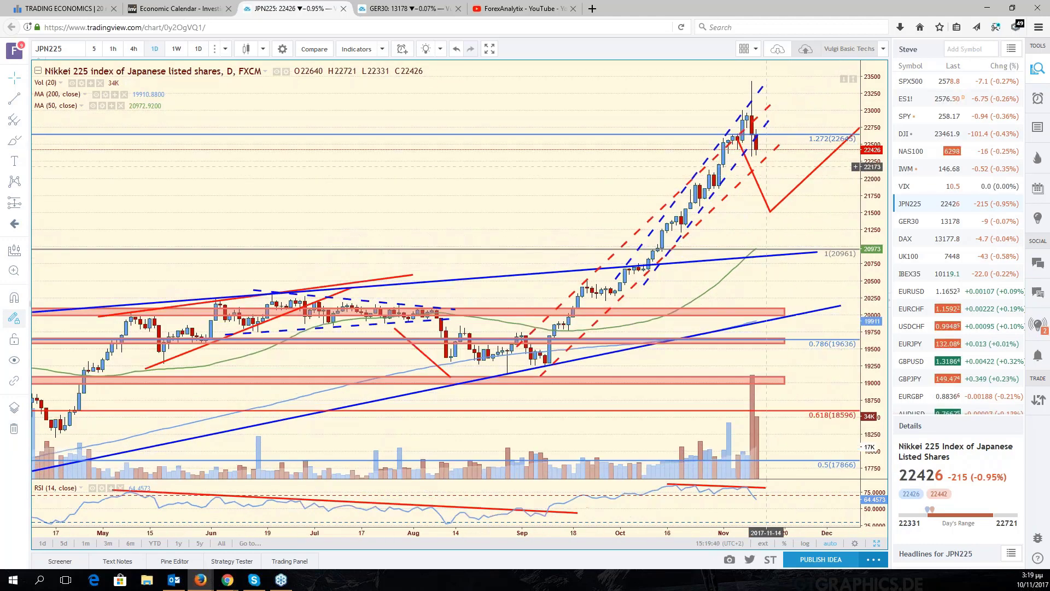
scroll(757, 164, down, 2)
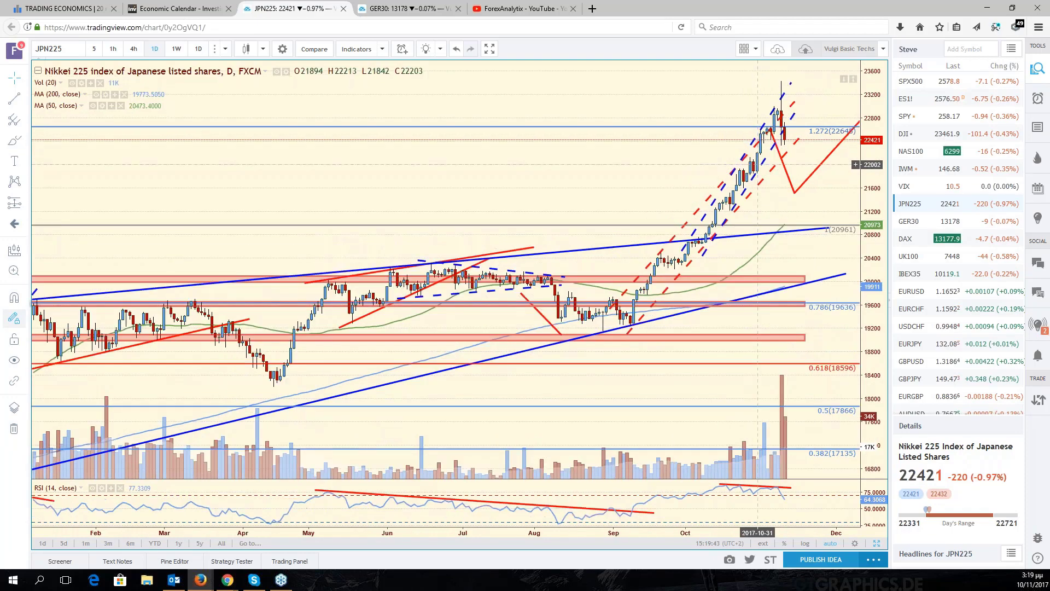
scroll(757, 165, down, 2)
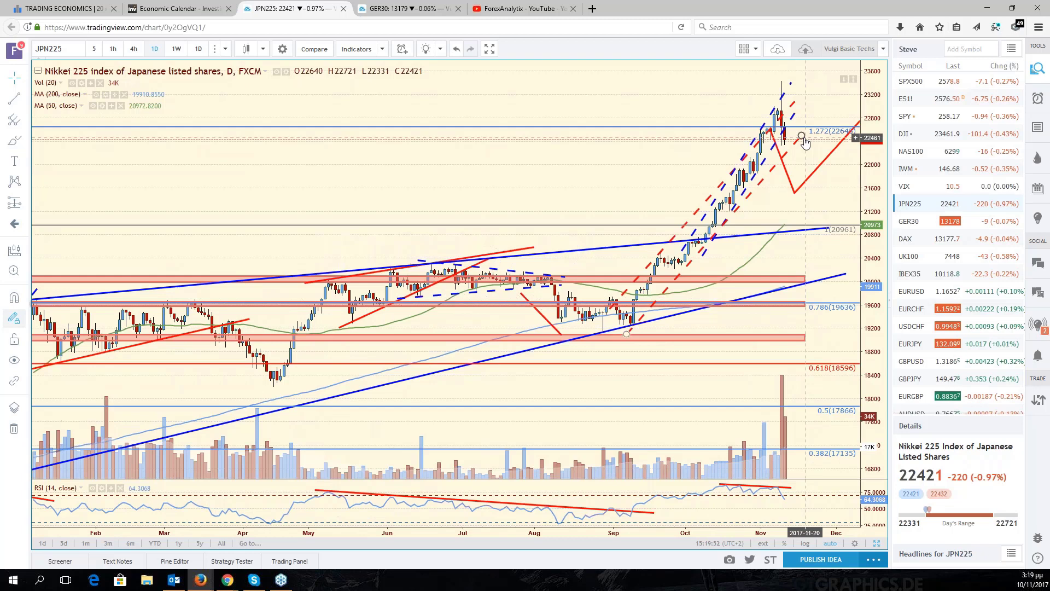
scroll(804, 142, up, 2)
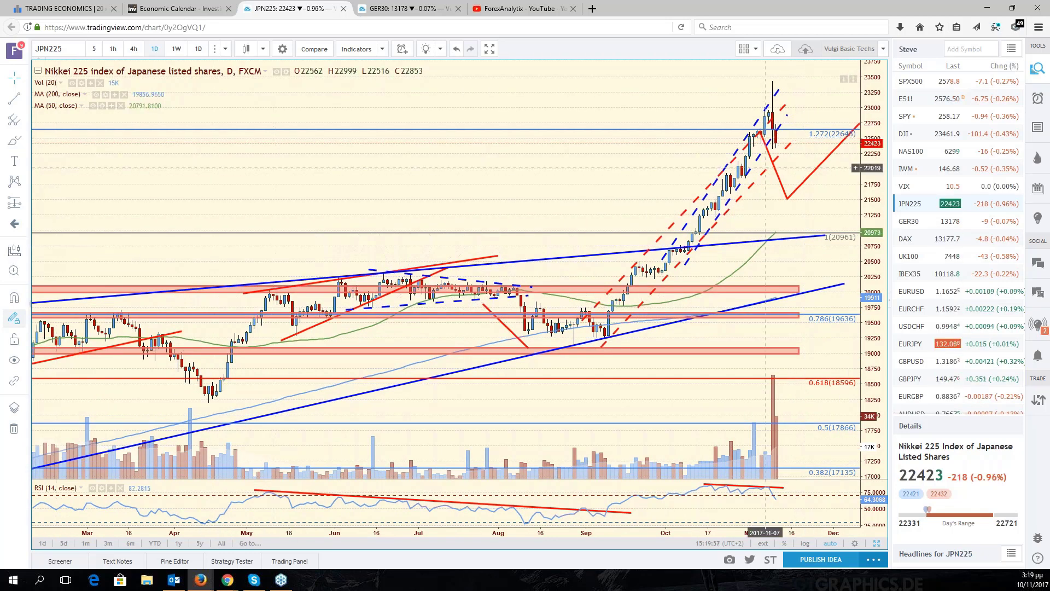
scroll(807, 142, down, 2)
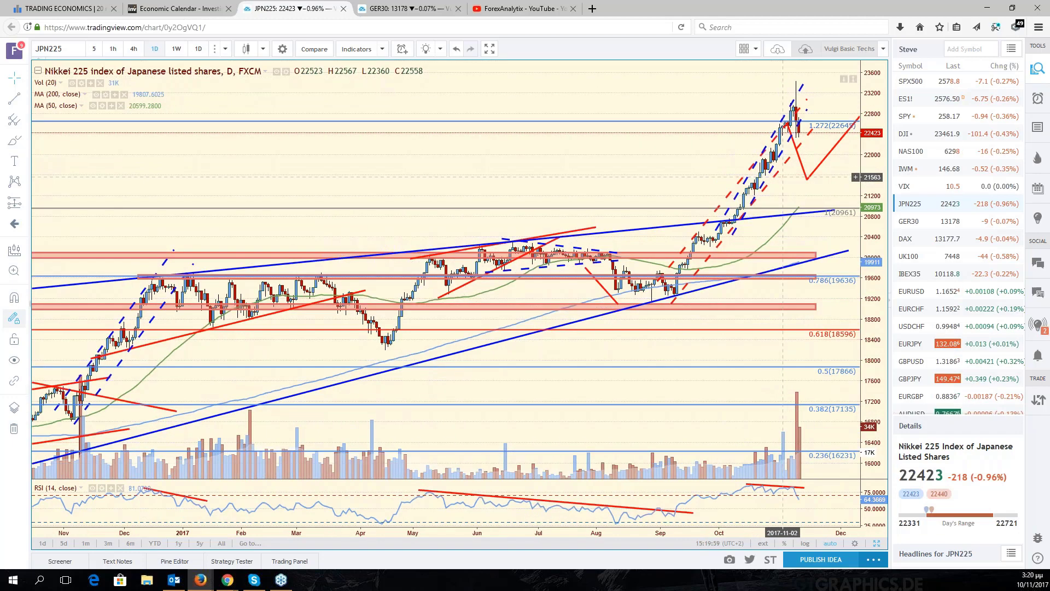
scroll(807, 141, down, 1)
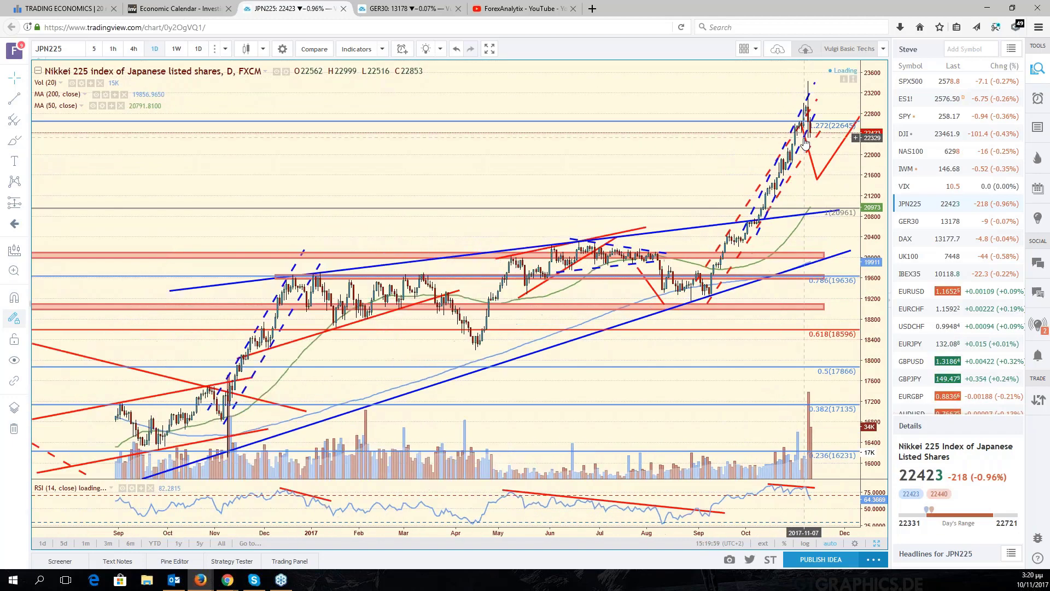
scroll(807, 141, down, 1)
scroll(556, 267, down, 2)
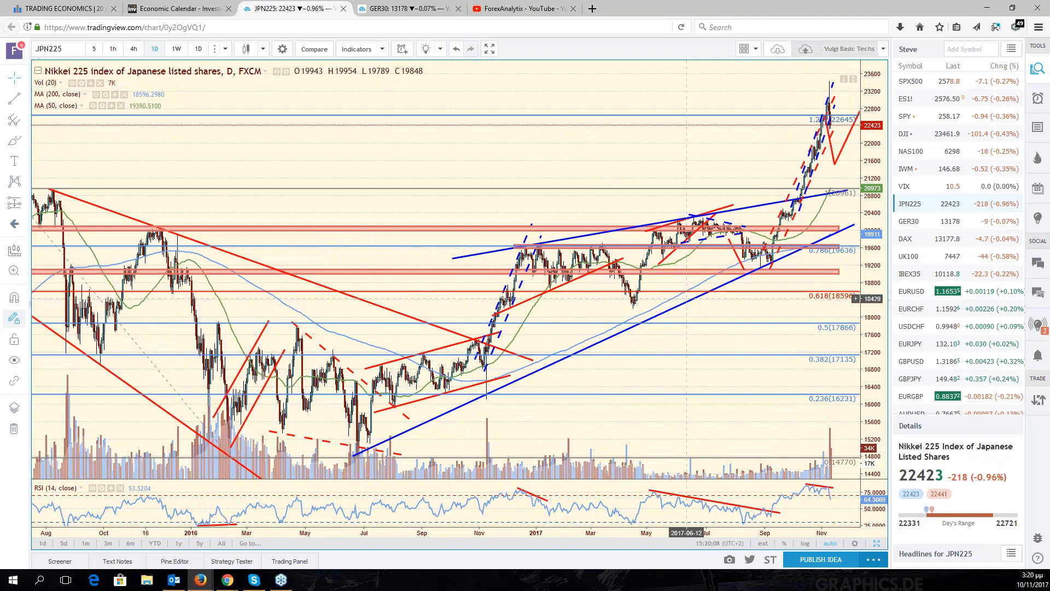
scroll(686, 298, up, 3)
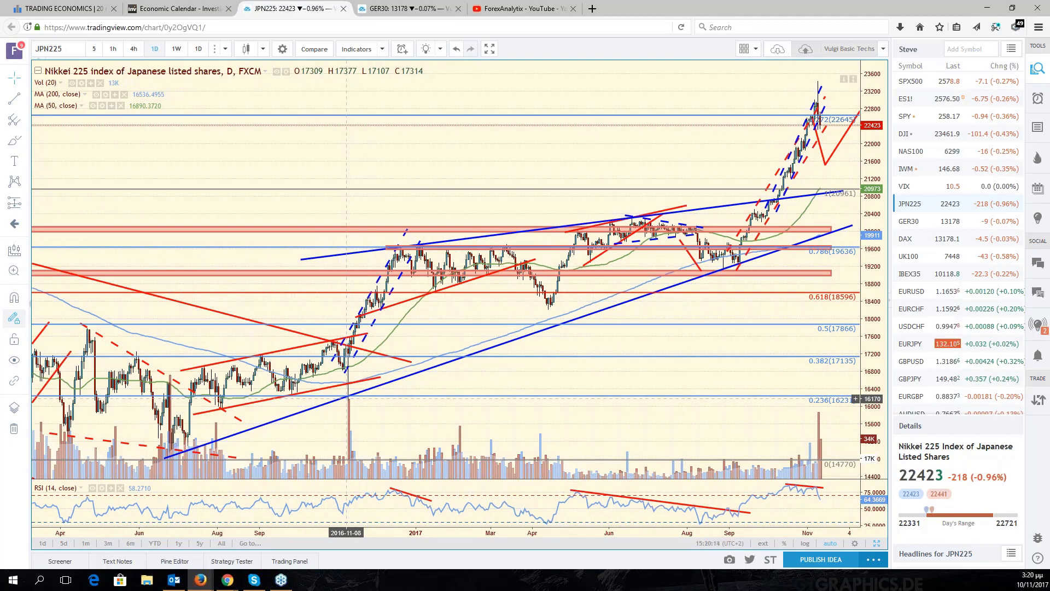
scroll(713, 321, up, 1)
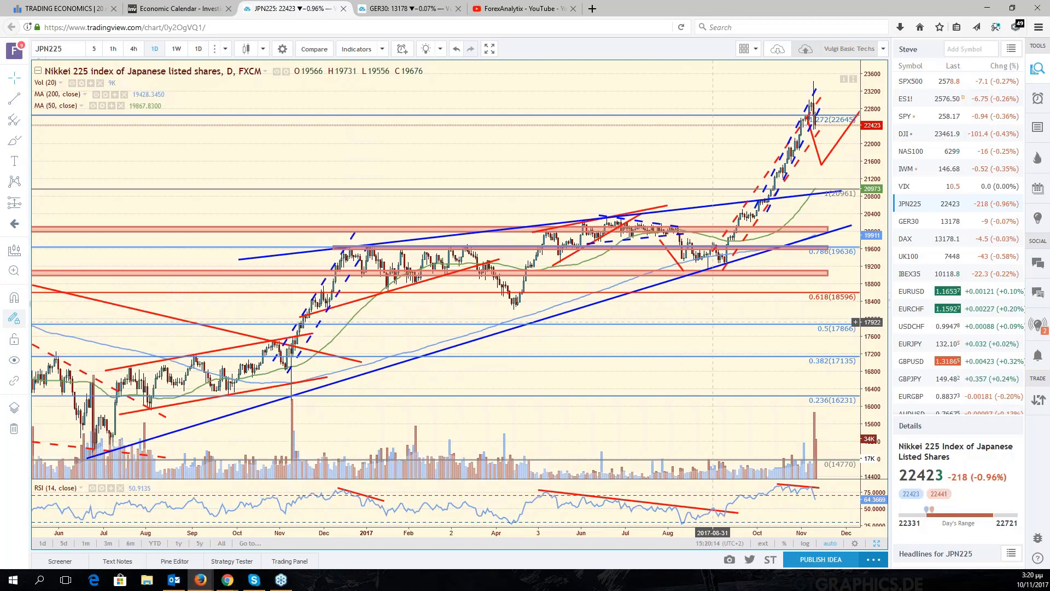
scroll(713, 321, up, 1)
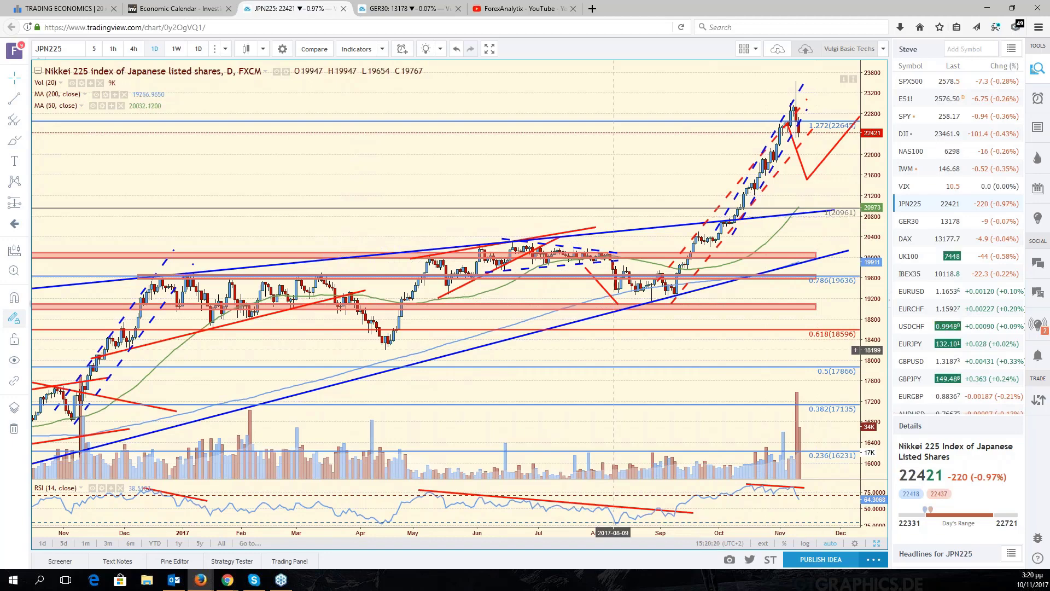
scroll(614, 350, down, 1)
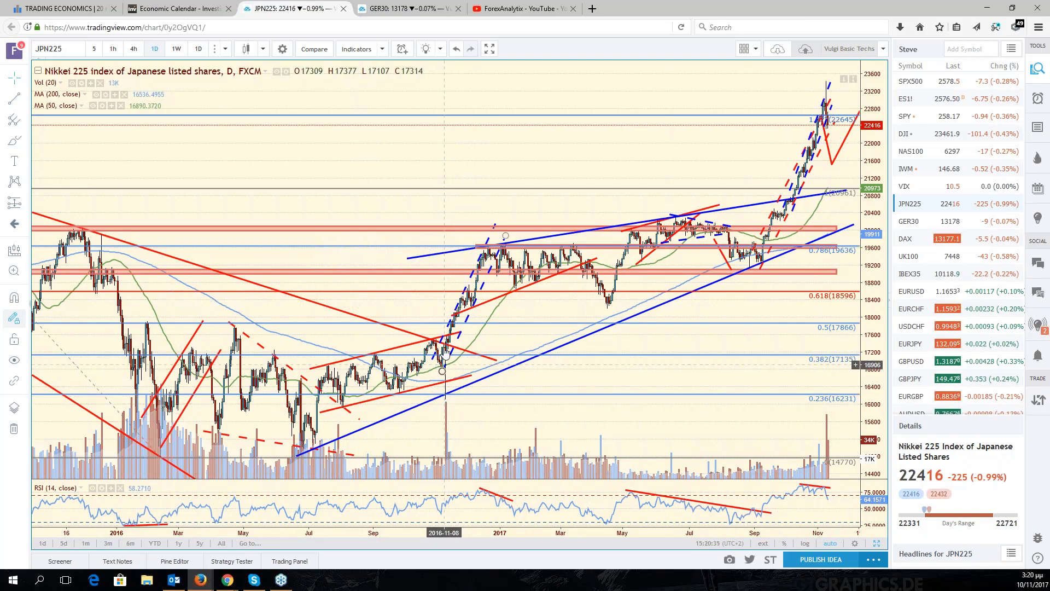
scroll(472, 295, up, 3)
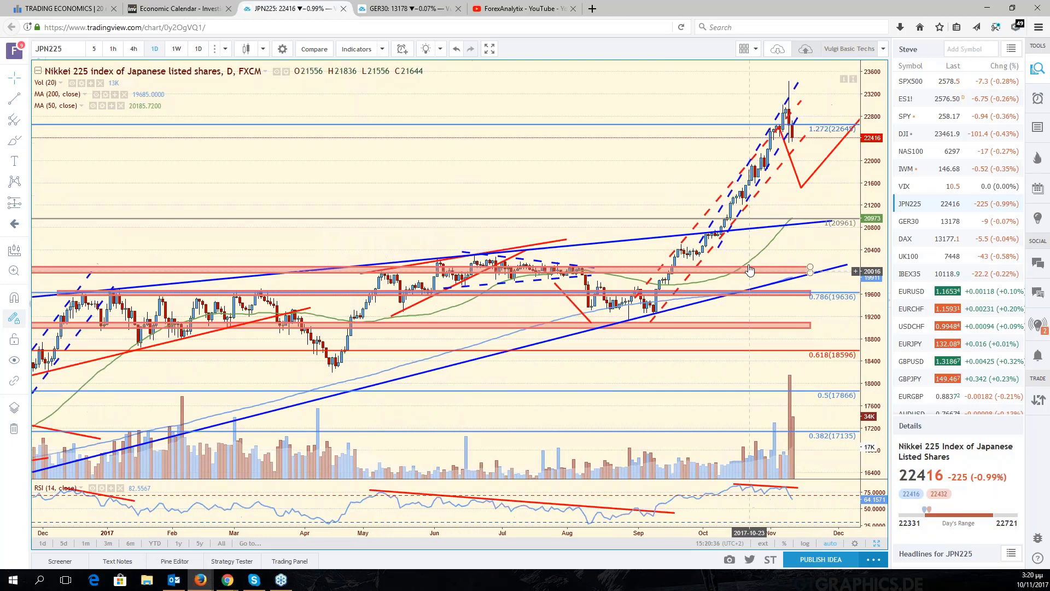
scroll(790, 135, down, 2)
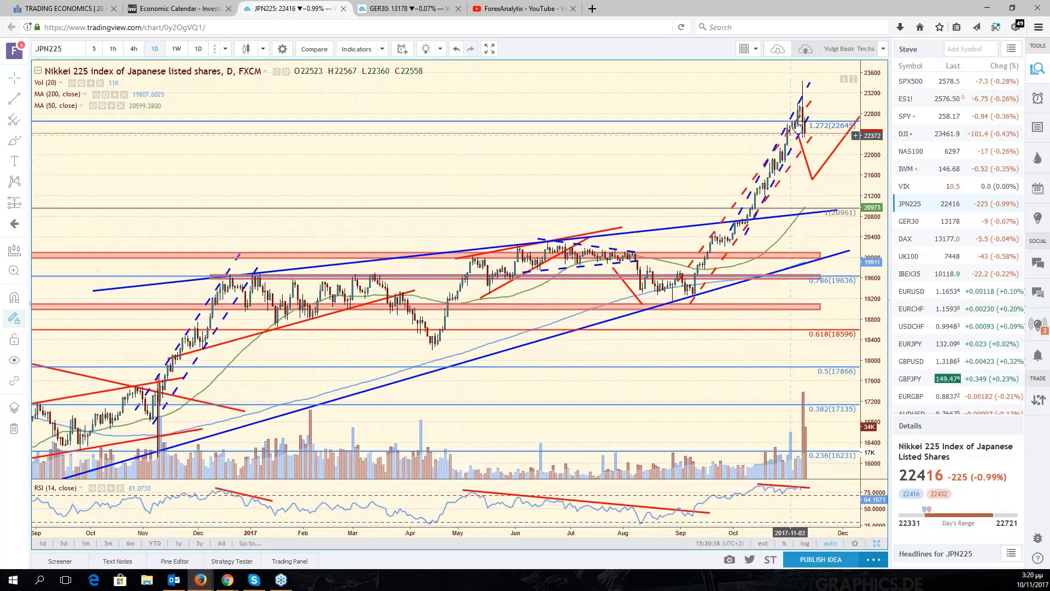
scroll(795, 109, up, 1)
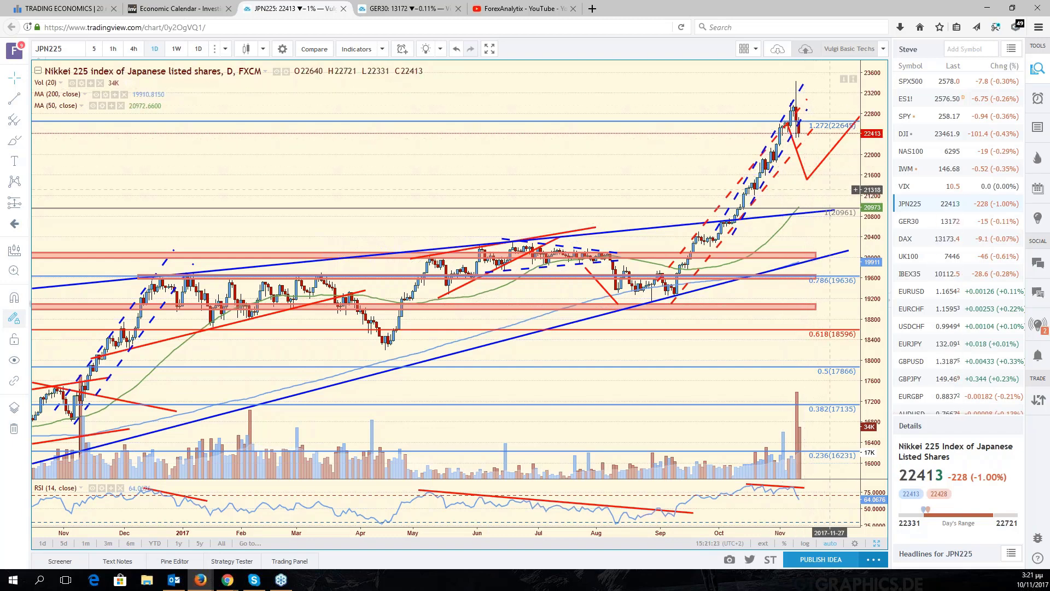
drag(830, 190, 788, 201)
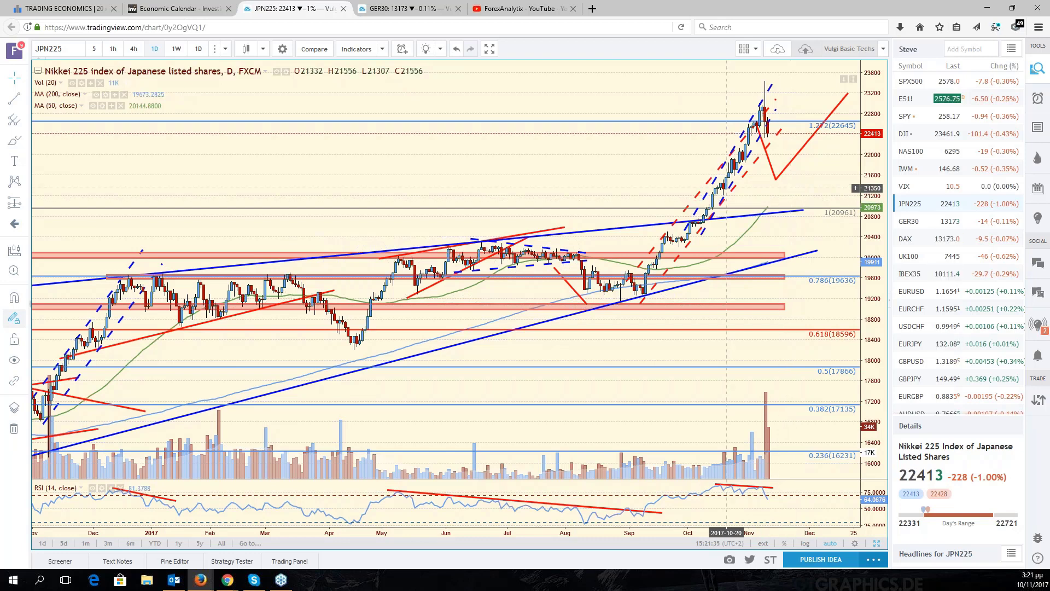
Draw a Fib Retracement on JPN225 from the late-August low to the November high.
click(22, 119)
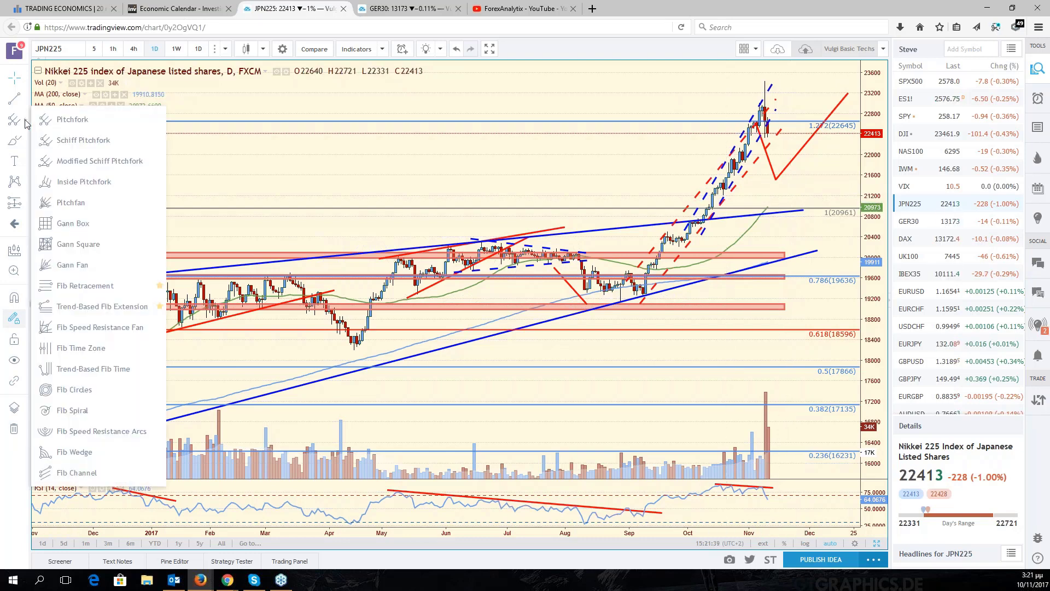
click(85, 285)
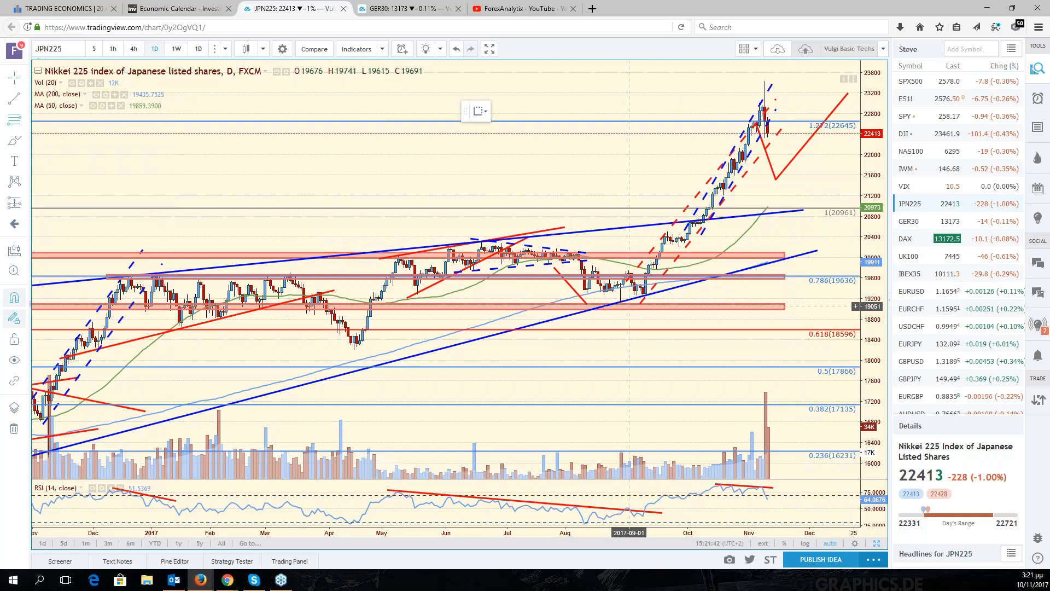
click(620, 301)
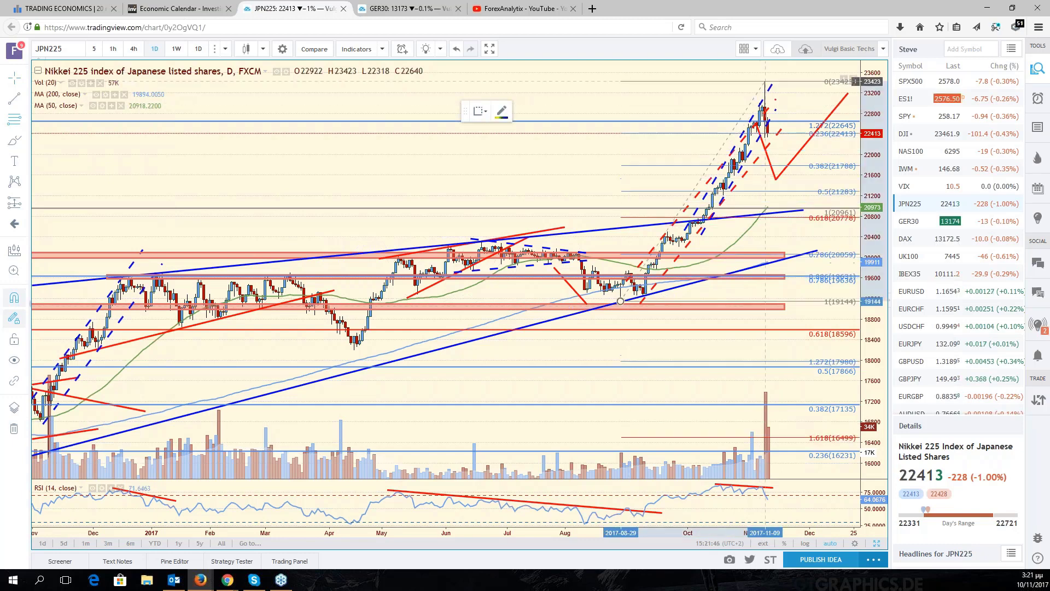
click(765, 81)
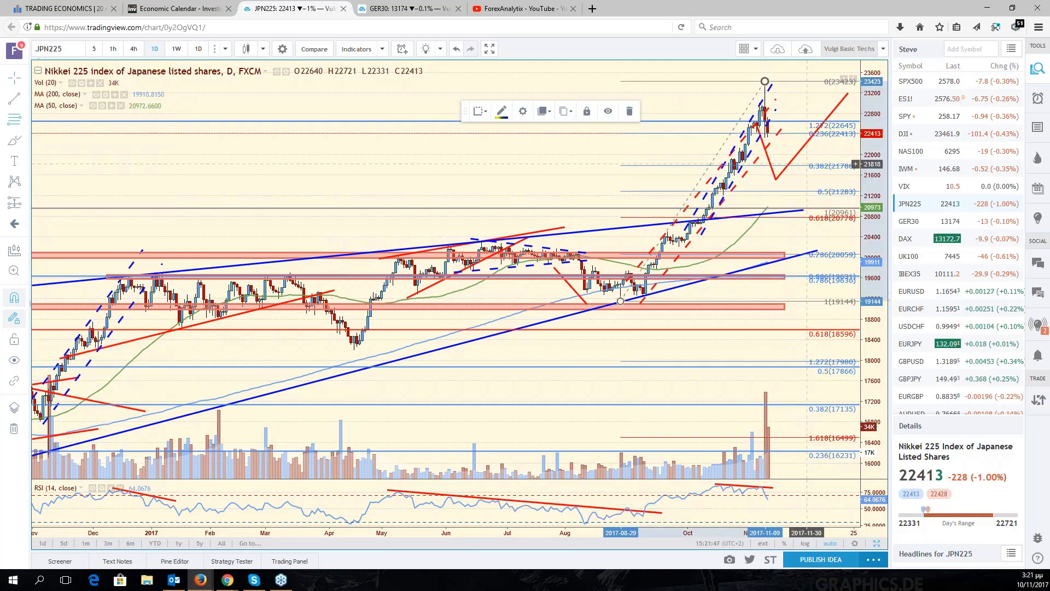
Apply the dark red levels template to the retracement and bring the chart to the latest bars.
right_click(808, 164)
click(838, 171)
click(413, 461)
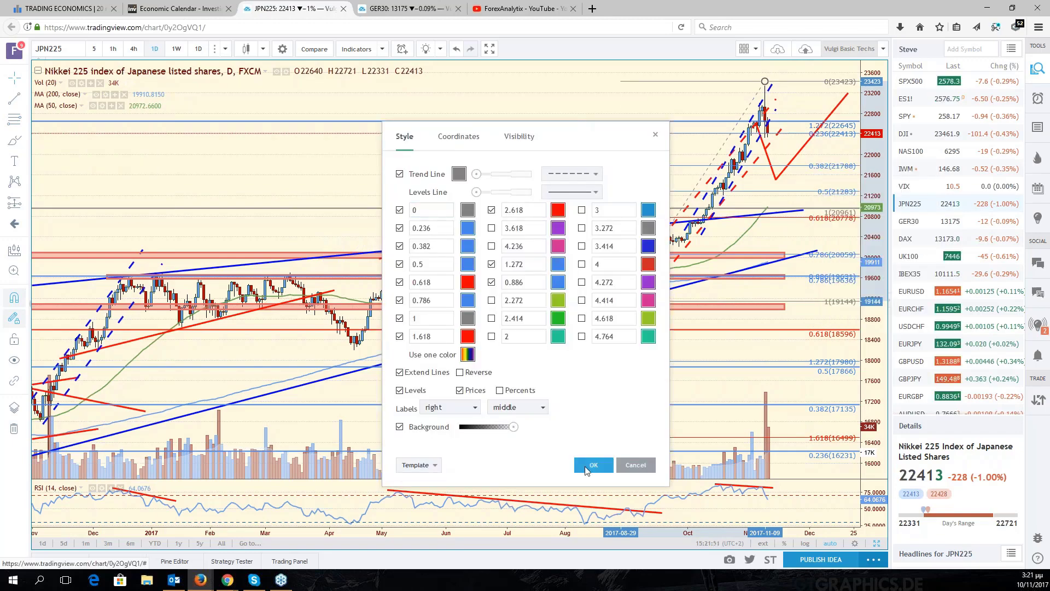
click(427, 443)
click(598, 461)
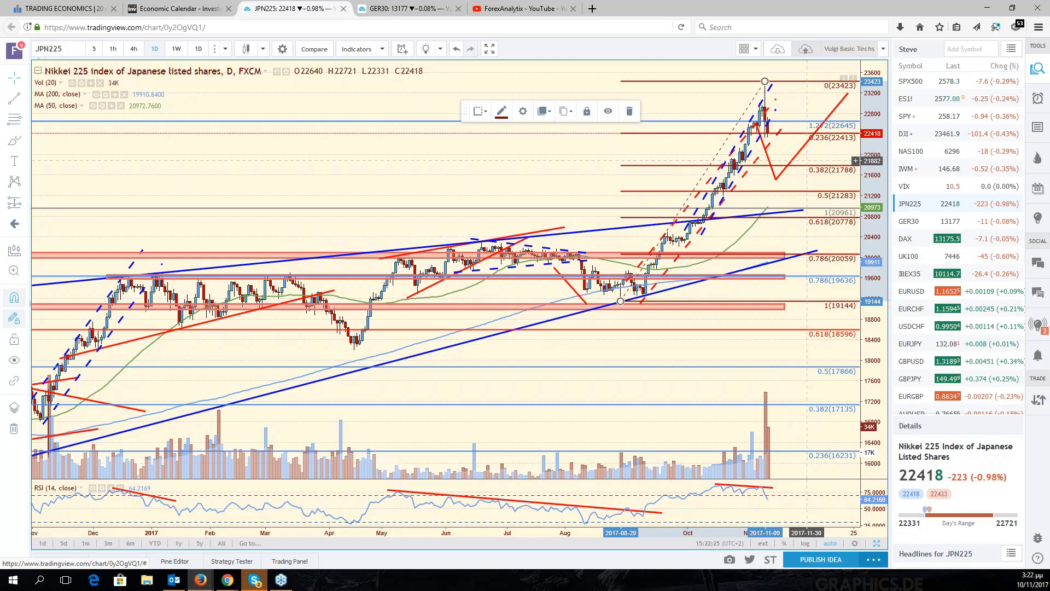
drag(807, 160, 820, 158)
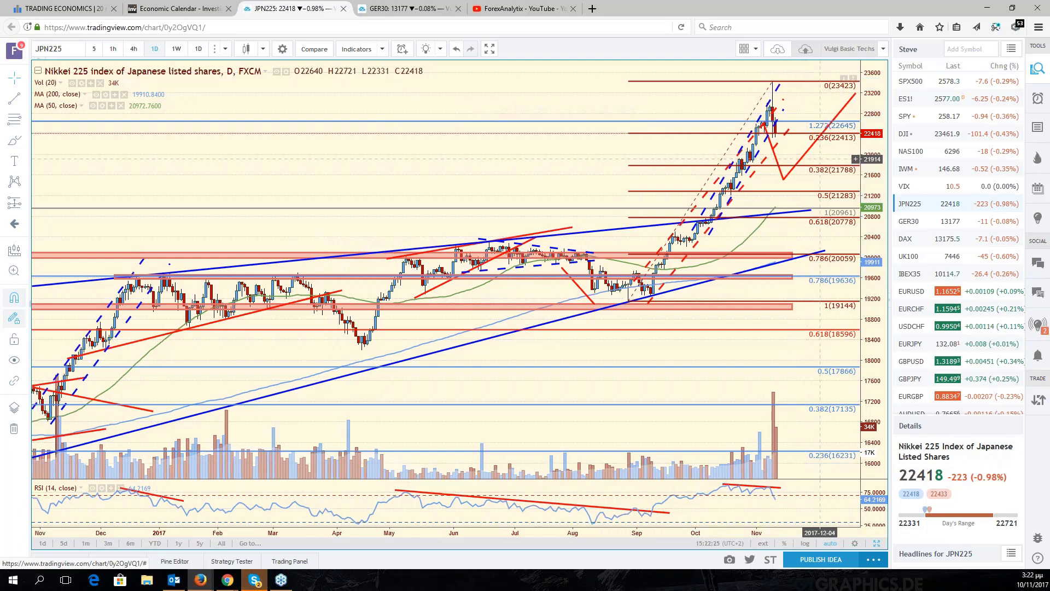
click(874, 540)
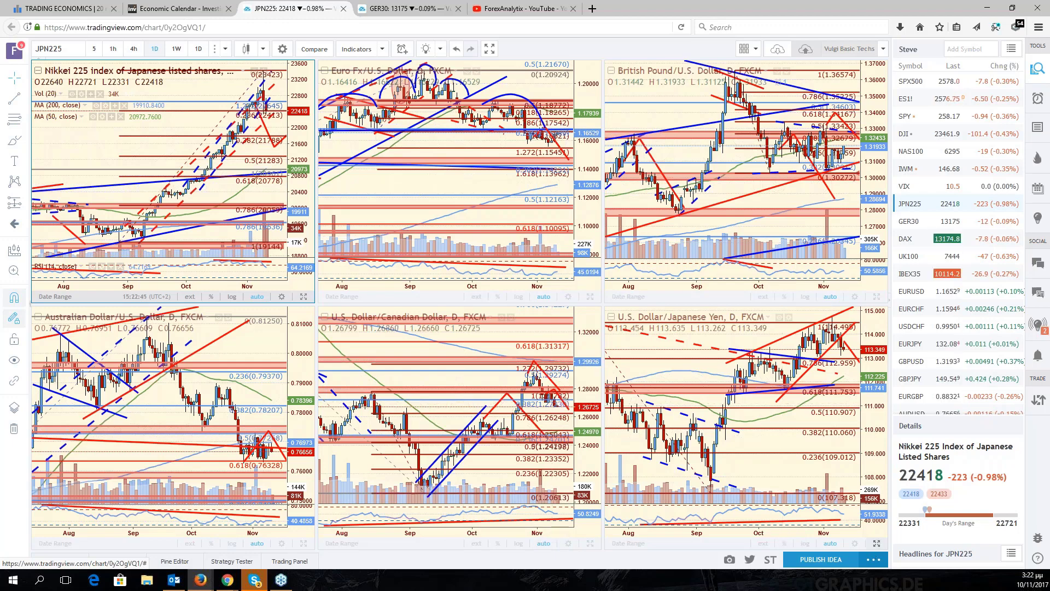
click(877, 543)
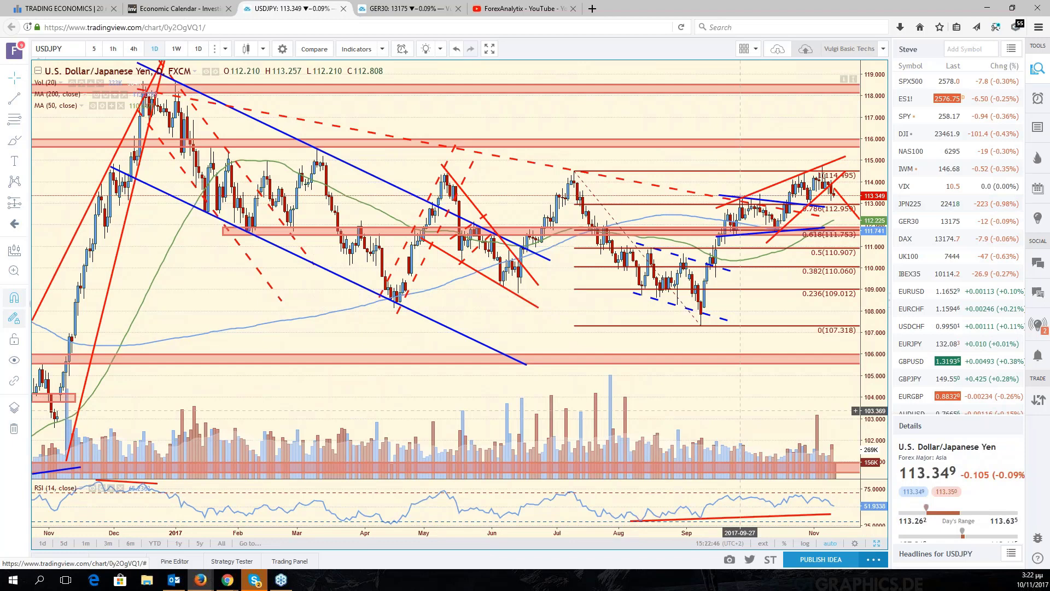
drag(740, 410, 705, 418)
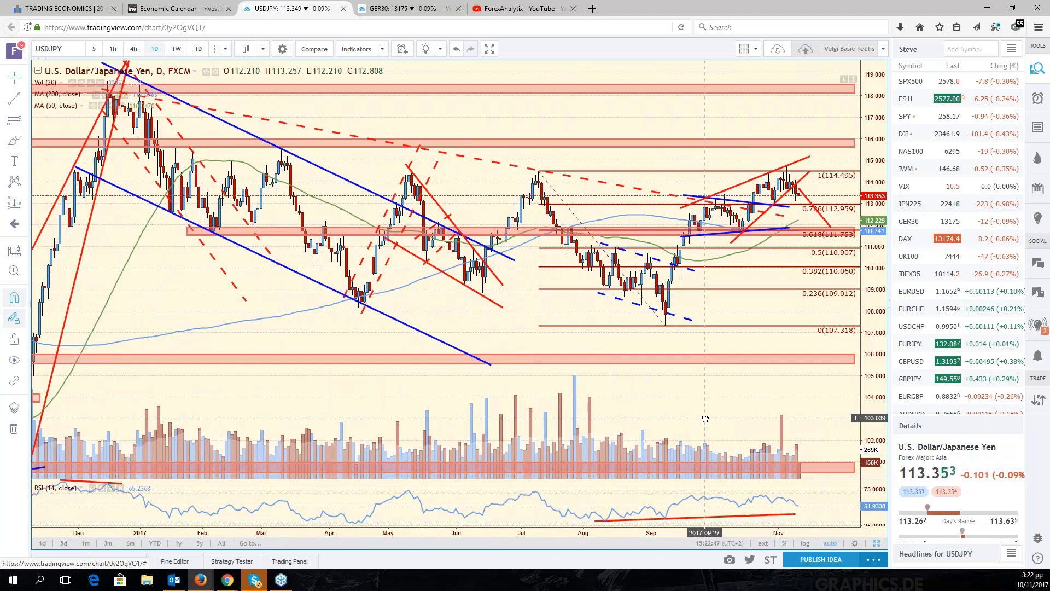
click(855, 226)
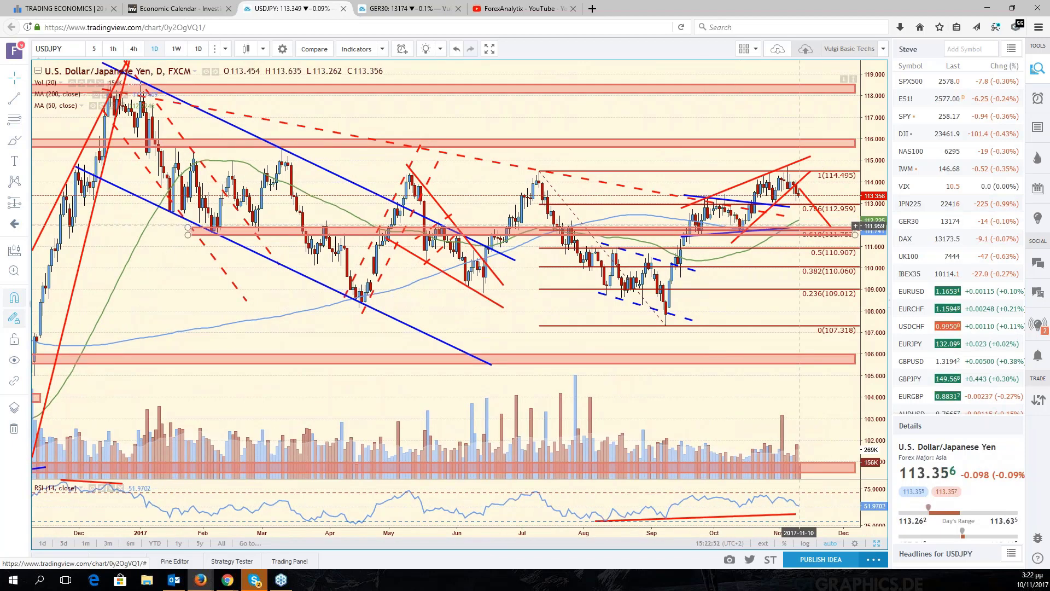
click(789, 214)
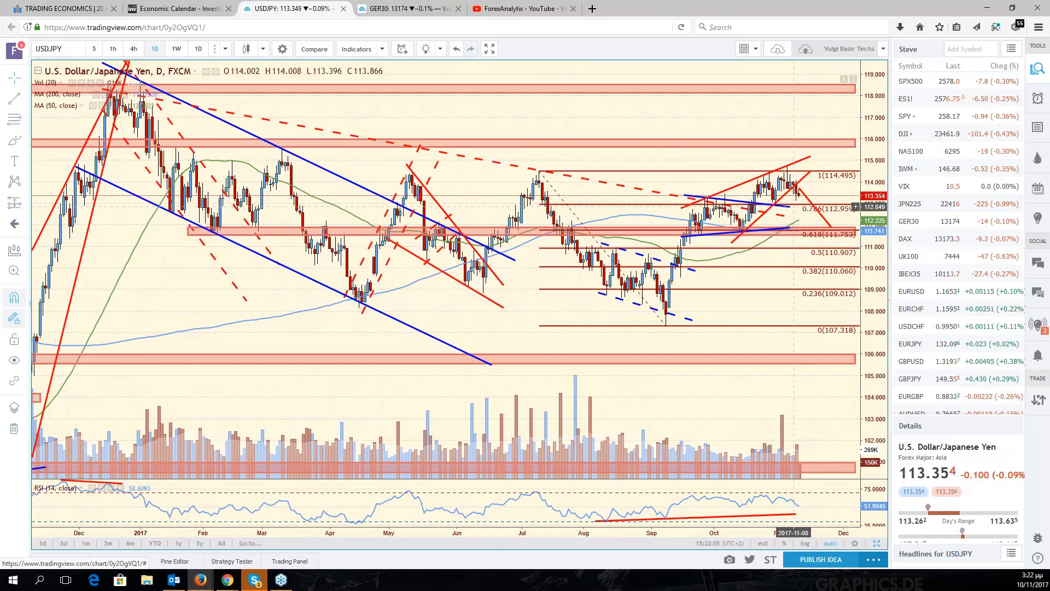
click(779, 206)
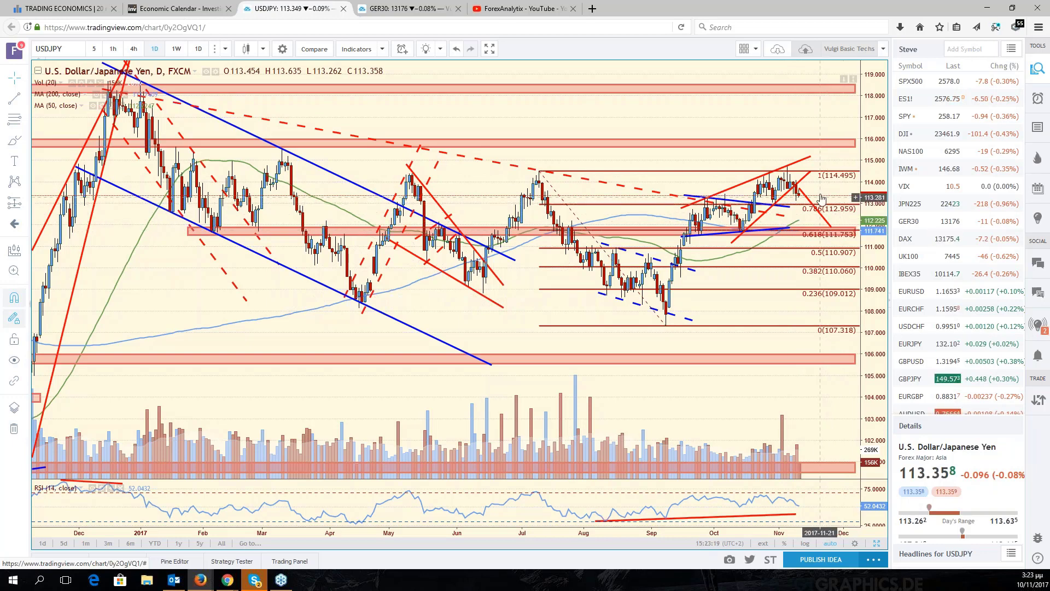
drag(823, 189, 846, 192)
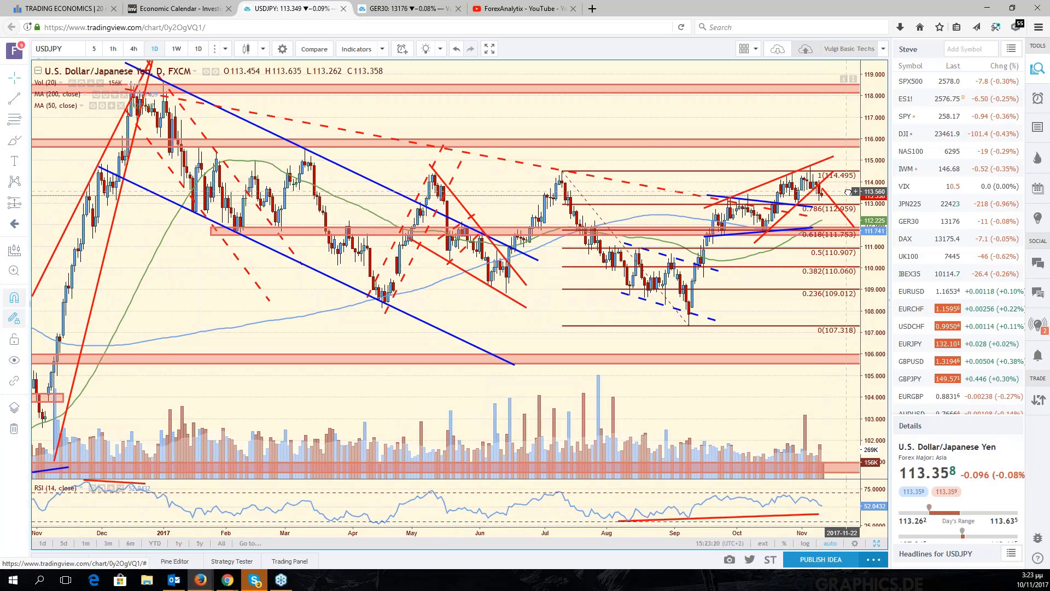
scroll(930, 383, down, 4)
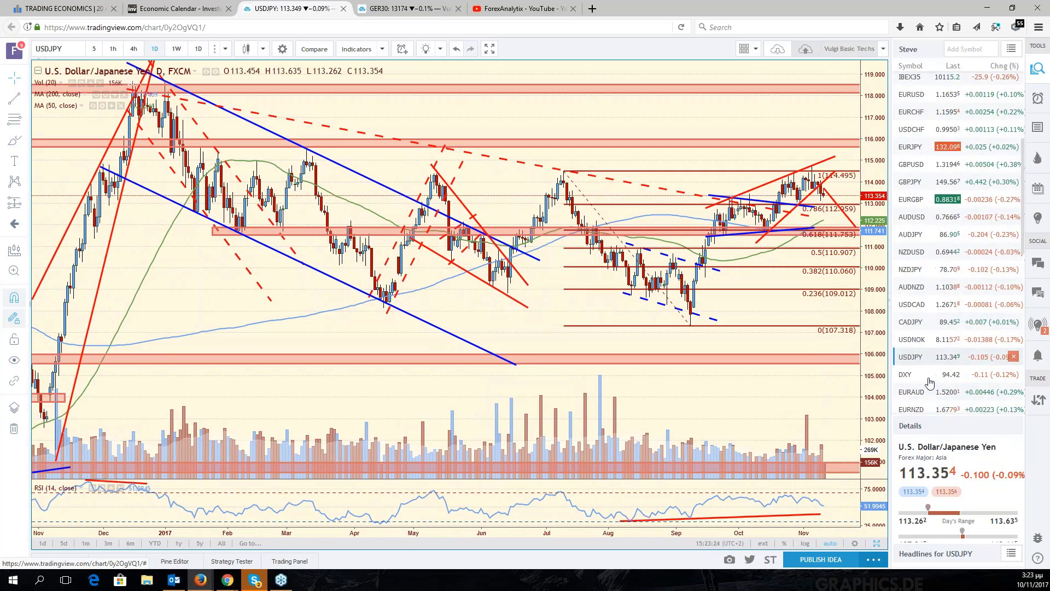
Load DXY from the watchlist and zoom the time axis in and back out.
click(929, 381)
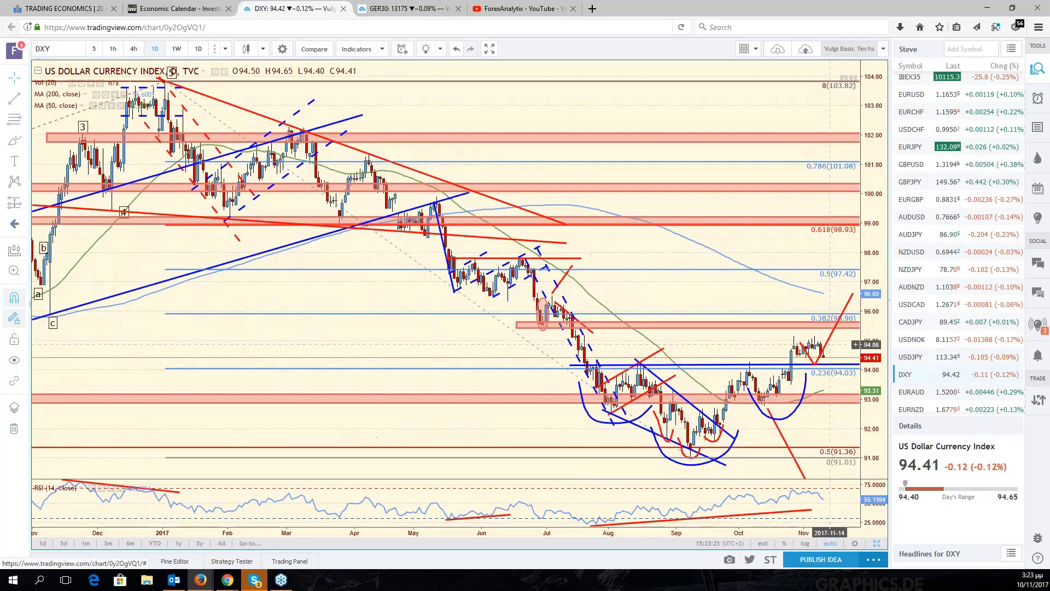
scroll(830, 344, up, 3)
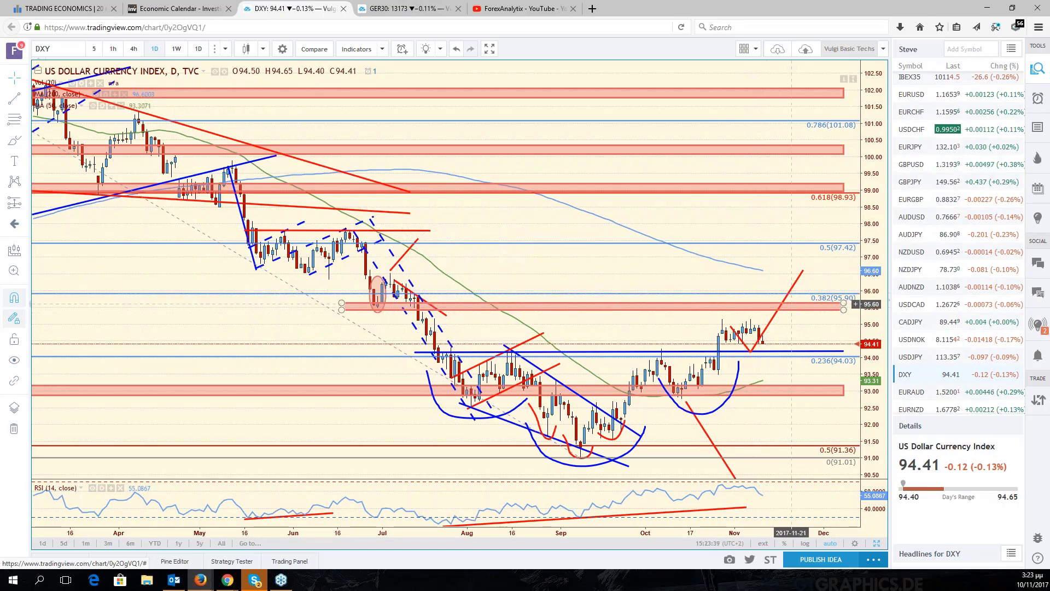
scroll(792, 304, down, 2)
scroll(787, 313, down, 1)
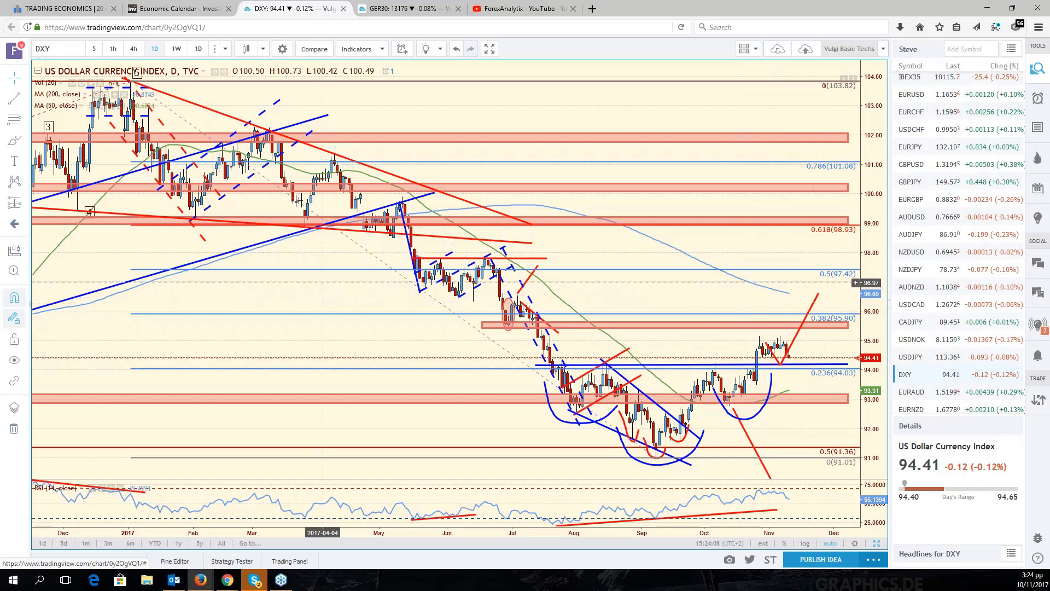
Draw a dashed trend line on DXY from the September low to near 95.53.
click(661, 447)
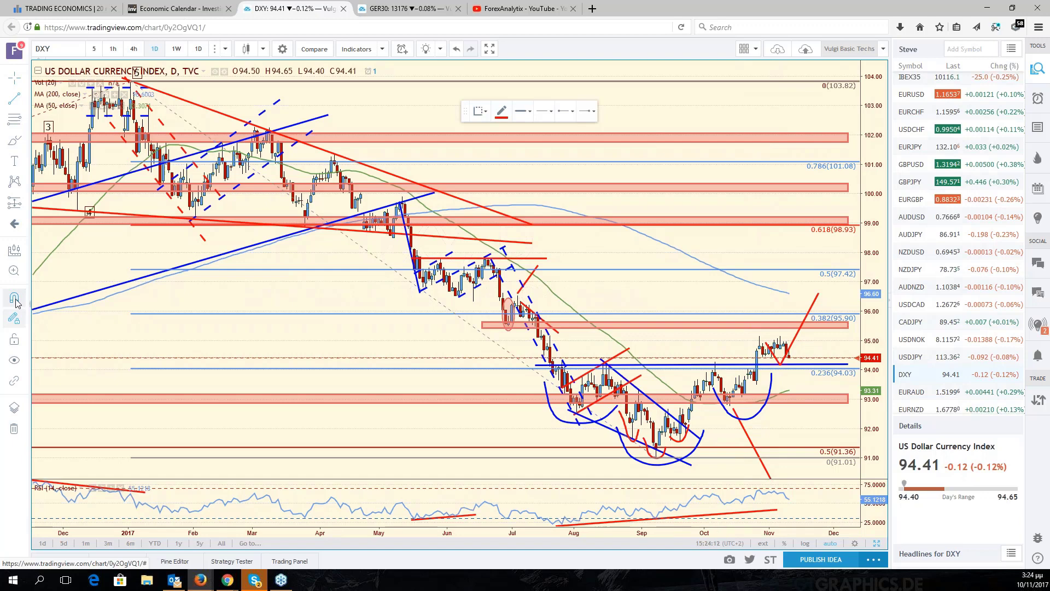
click(656, 456)
click(843, 325)
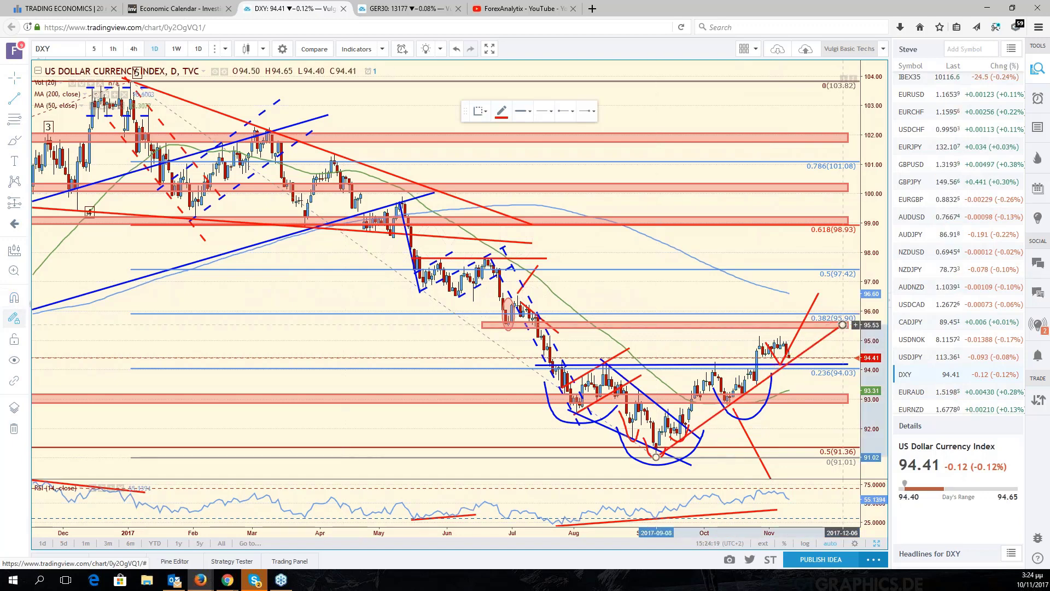
click(543, 111)
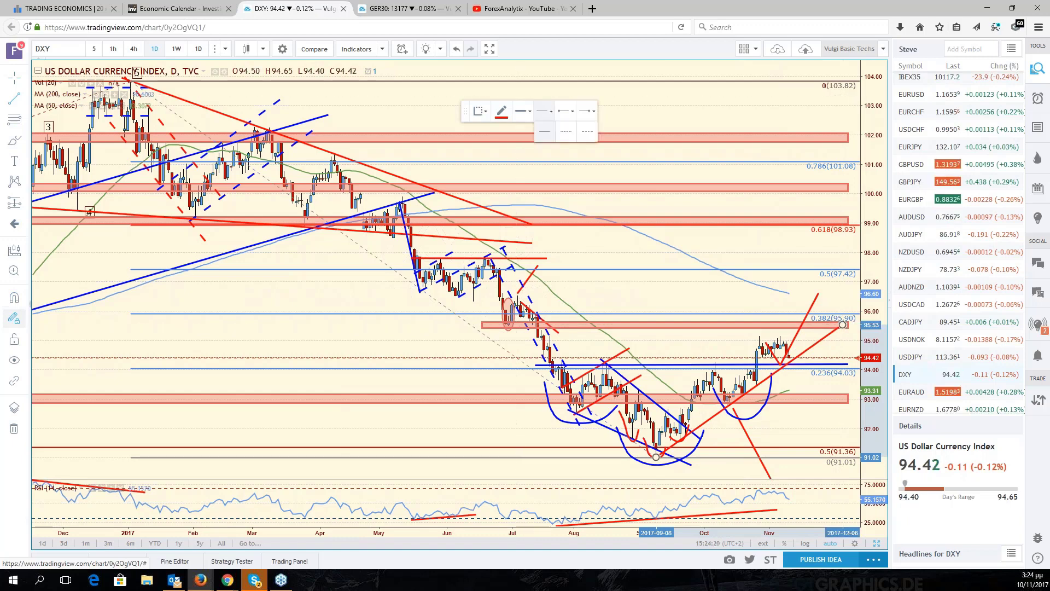
click(587, 132)
drag(467, 110, 554, 49)
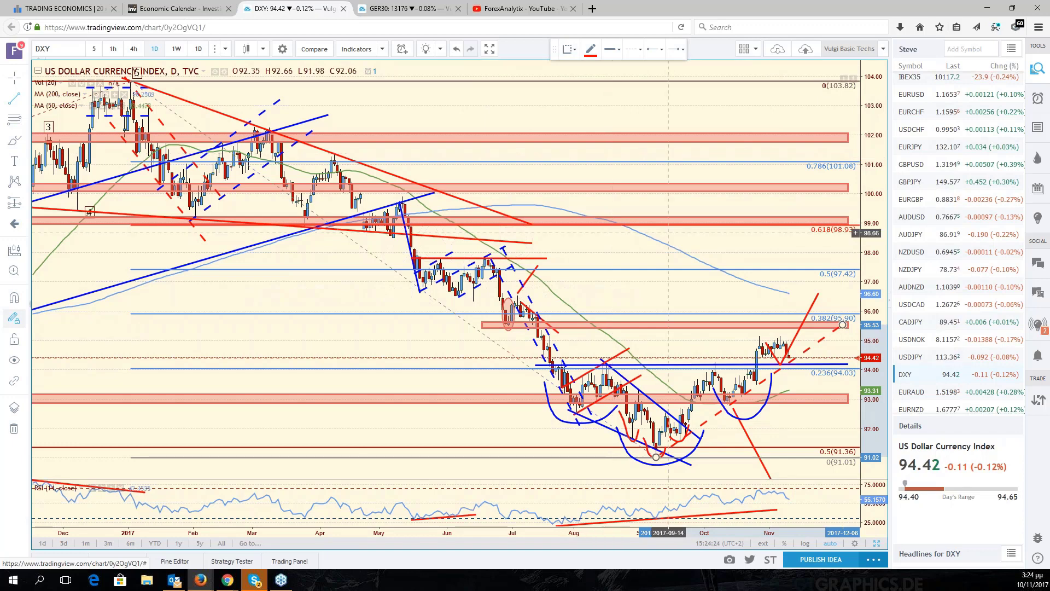
click(669, 325)
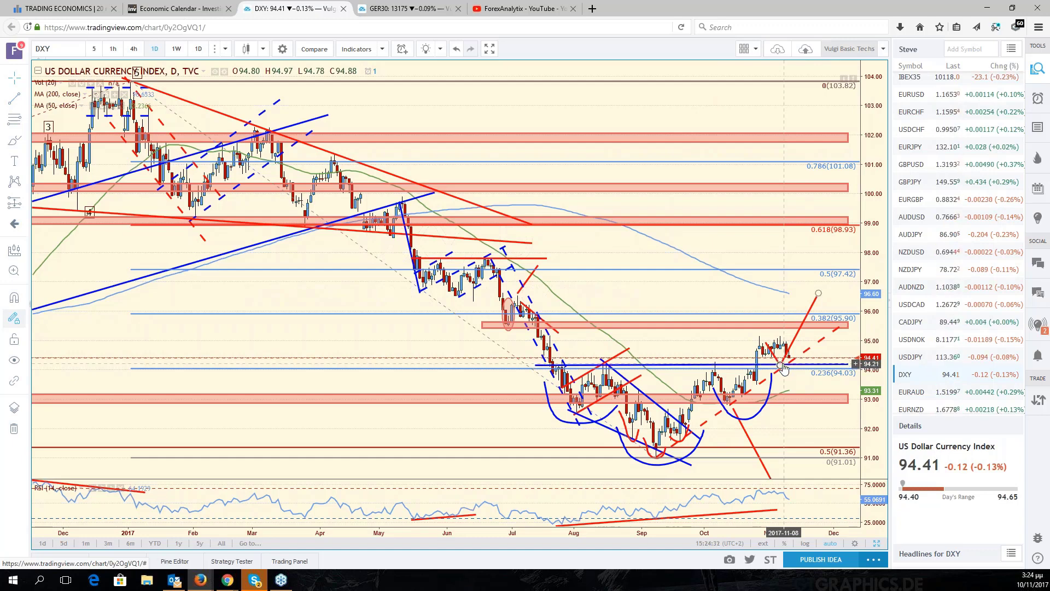
Select the red dashed line, pan toward earlier dates, and return to the six-chart grid.
click(784, 365)
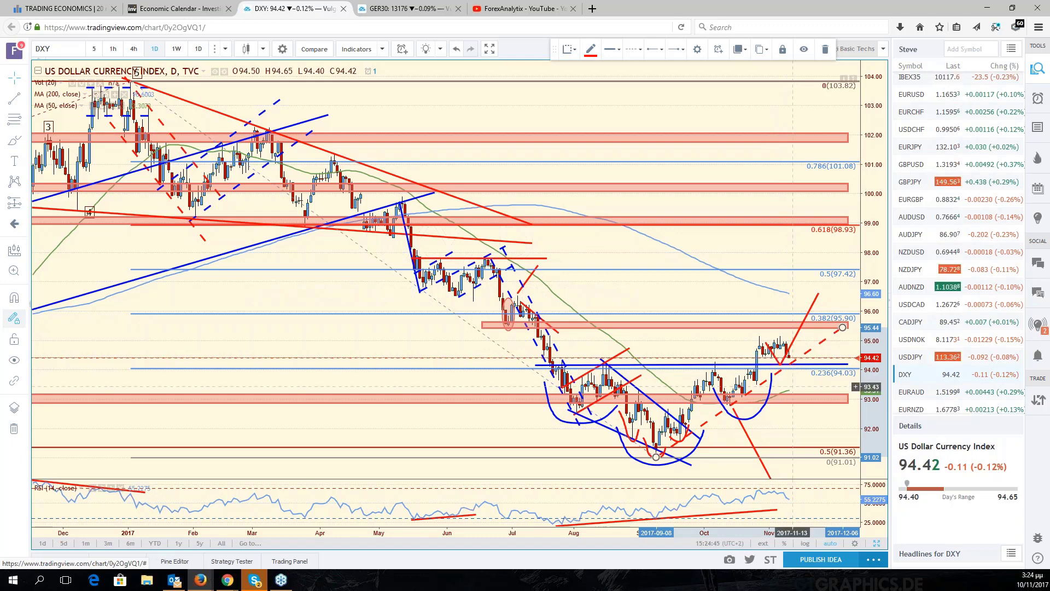
drag(829, 351, 869, 351)
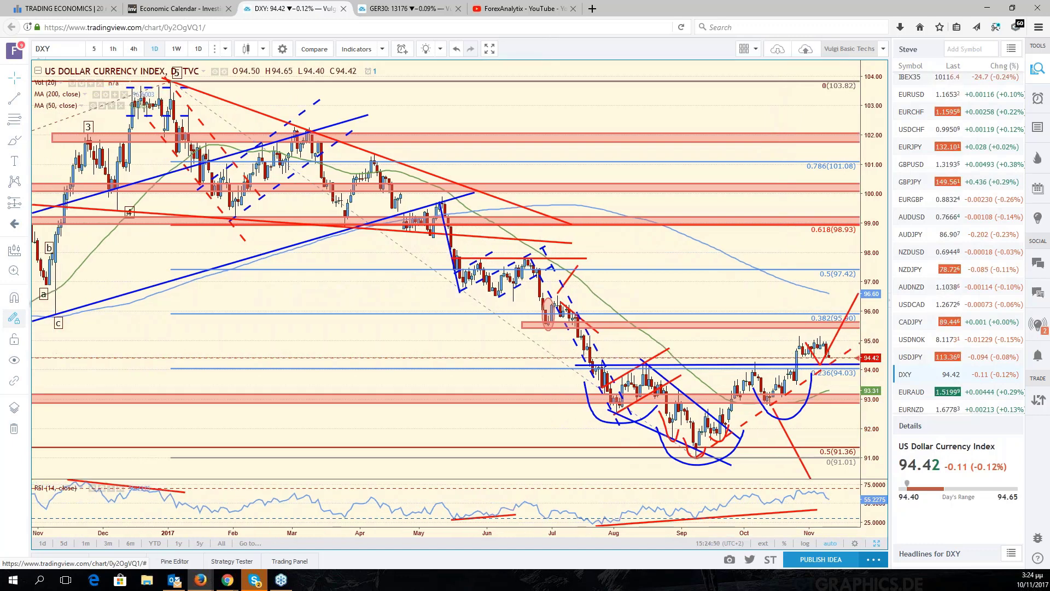
click(877, 544)
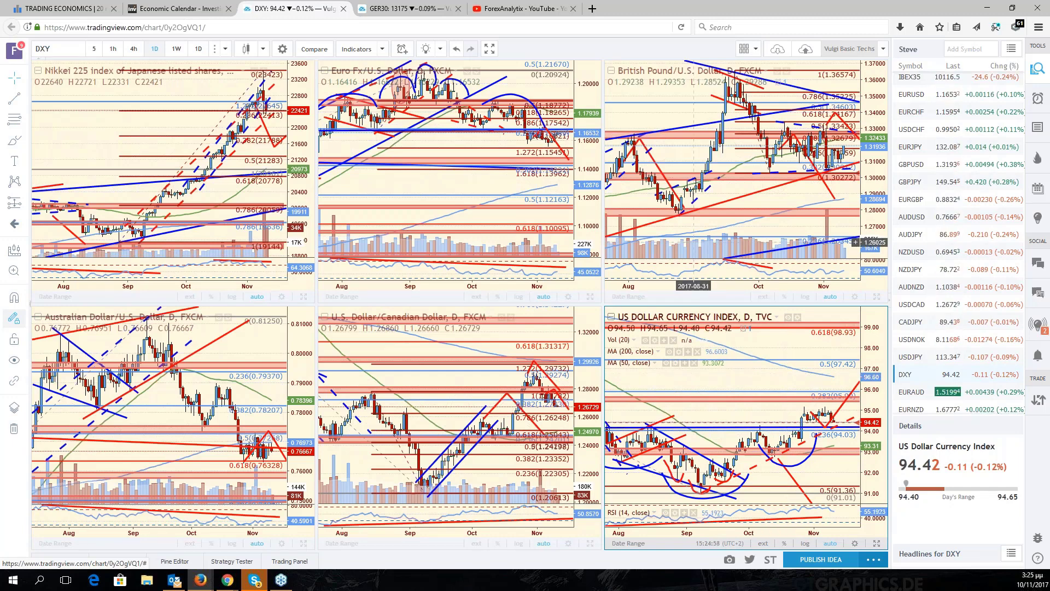
Maximize the GBP/USD chart and pan it toward earlier dates.
click(880, 299)
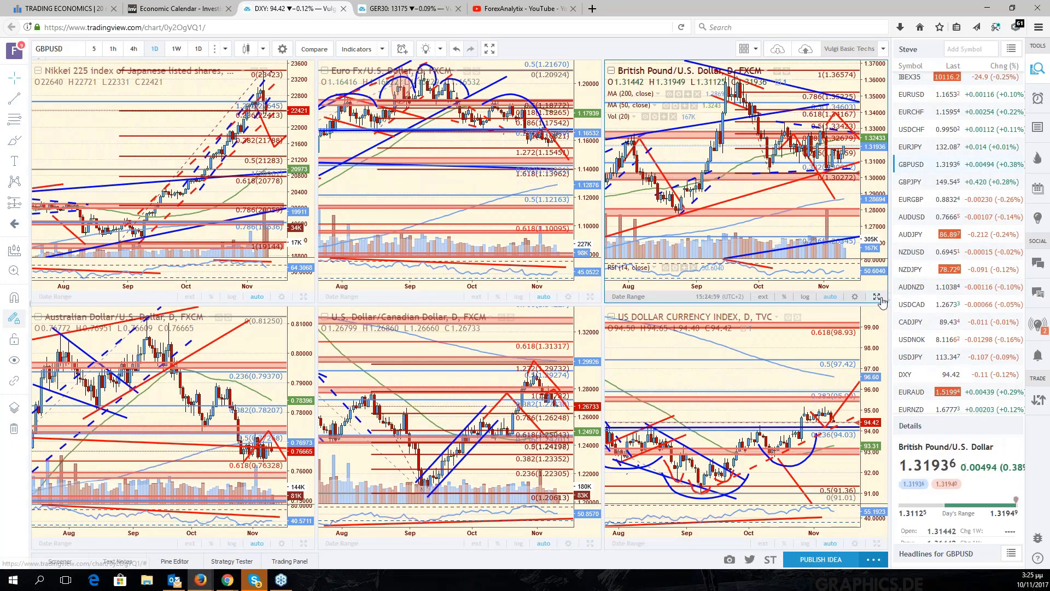
click(878, 297)
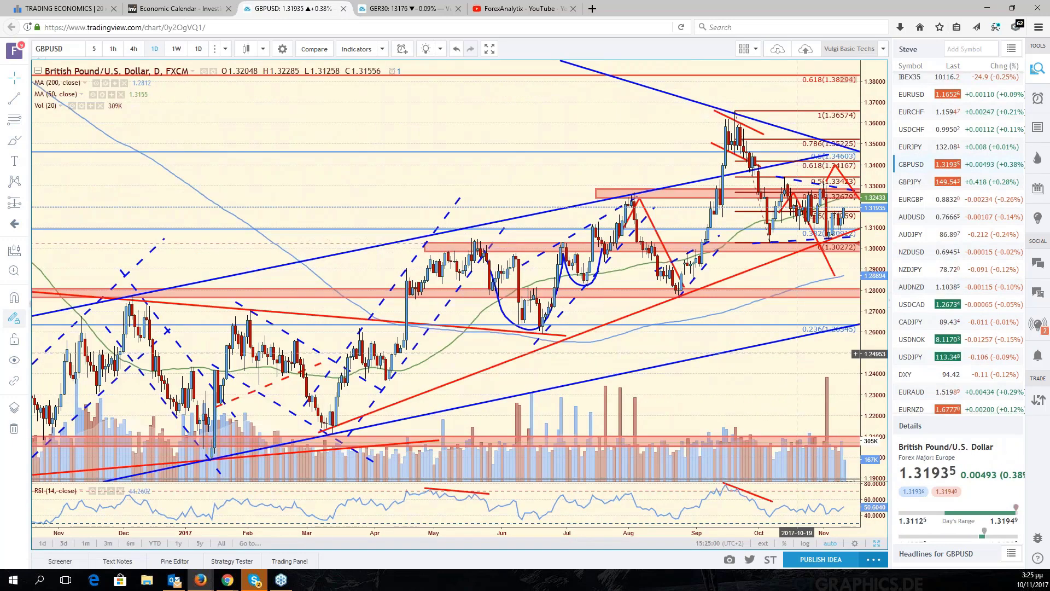
drag(797, 354, 741, 368)
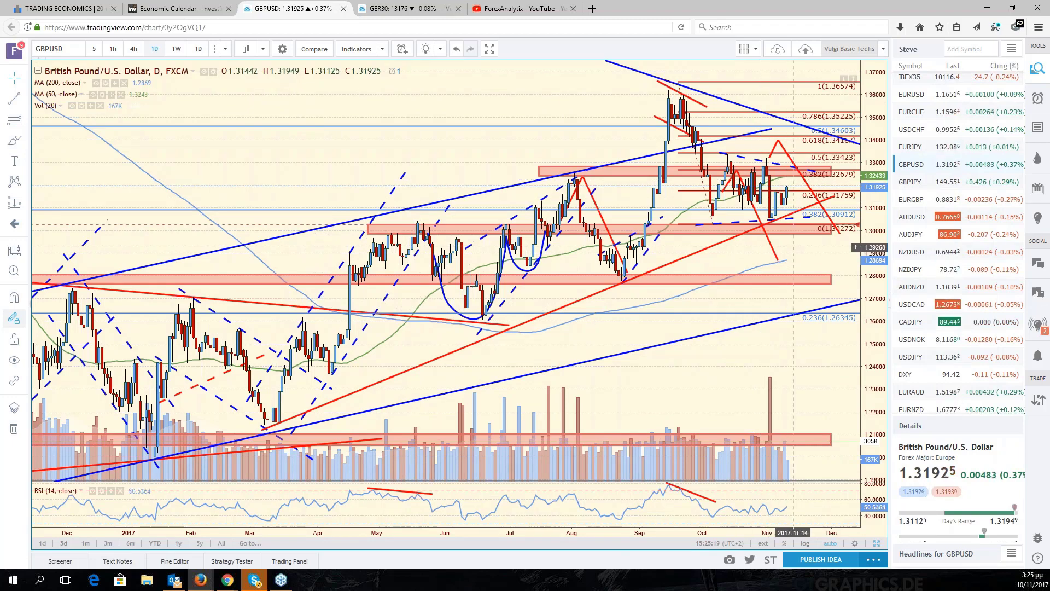
drag(794, 247, 804, 257)
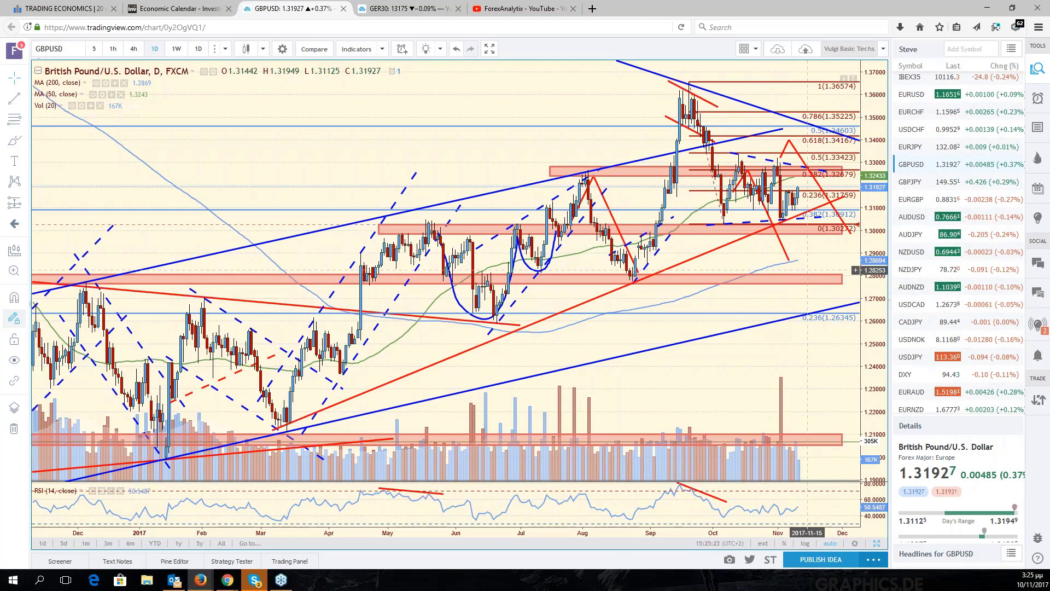
Inspect the red zone near 1.300 on GBP/USD, then load EURUSD.
click(818, 233)
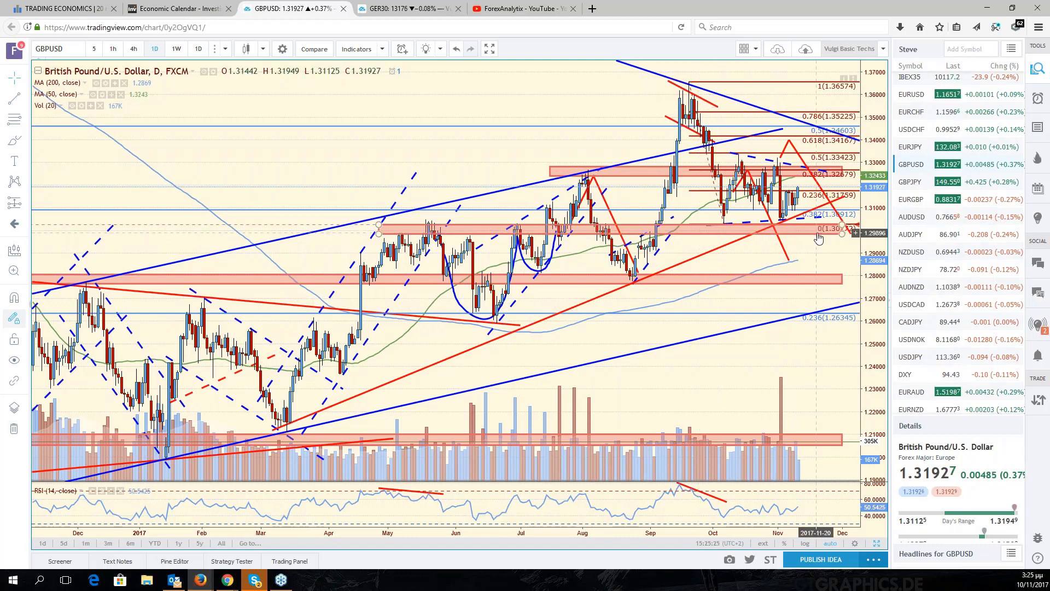
click(780, 188)
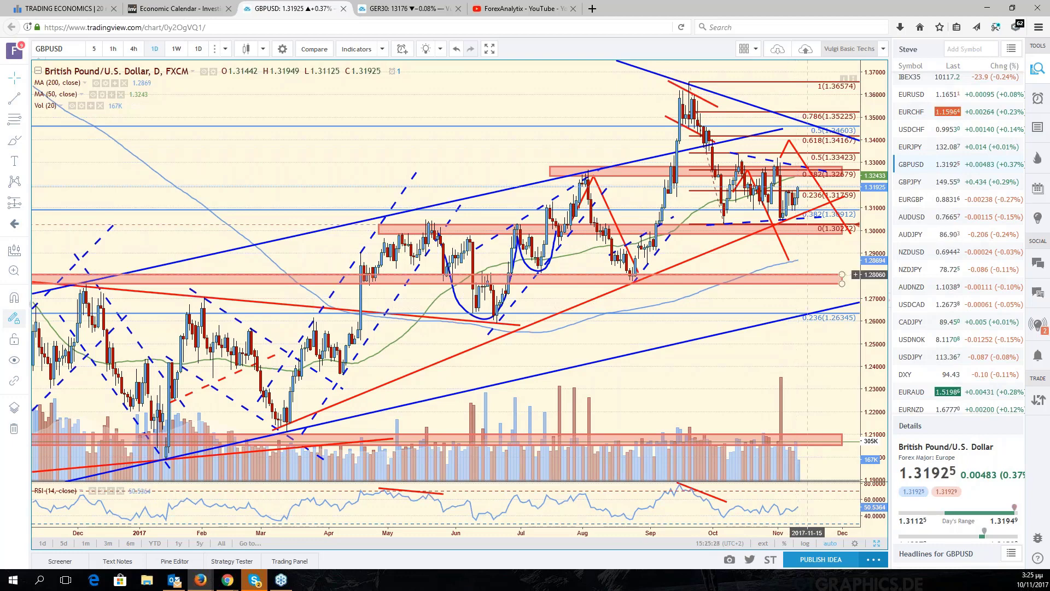
drag(807, 274, 831, 278)
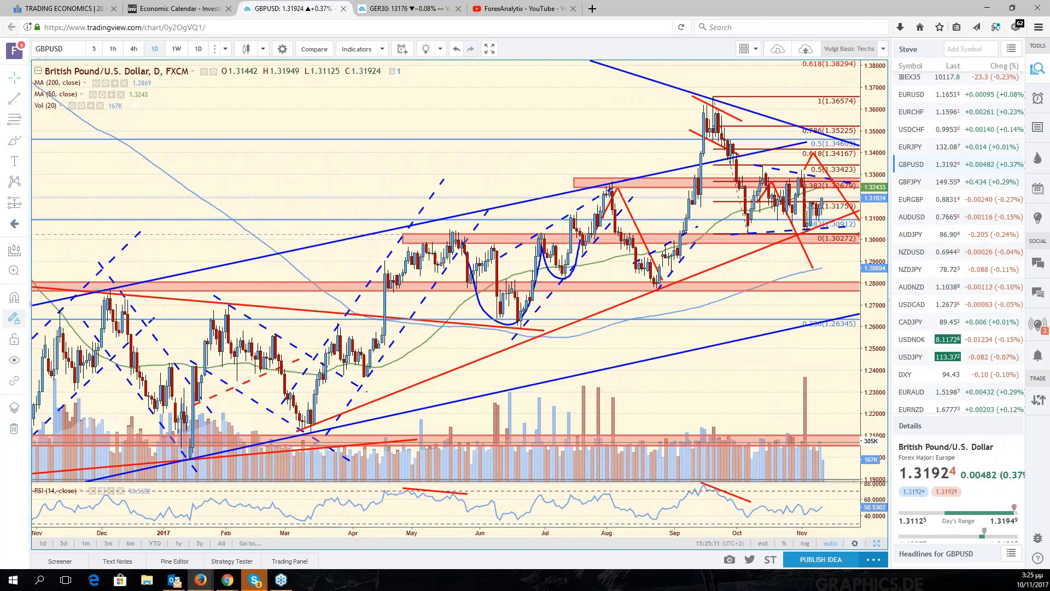
click(911, 94)
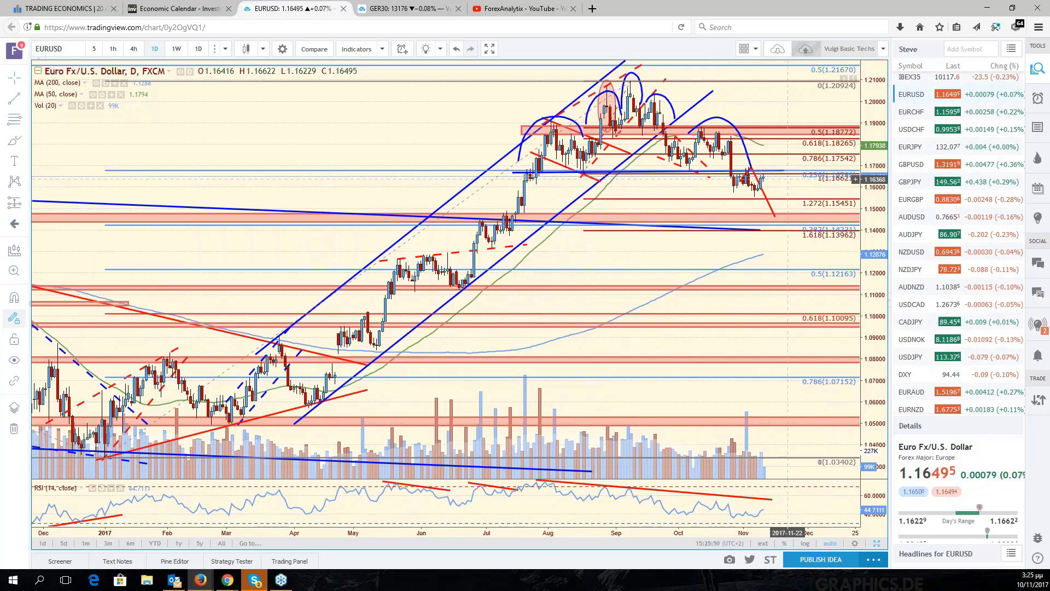
Pan the EURUSD chart slightly to adjust its view.
drag(788, 179, 815, 436)
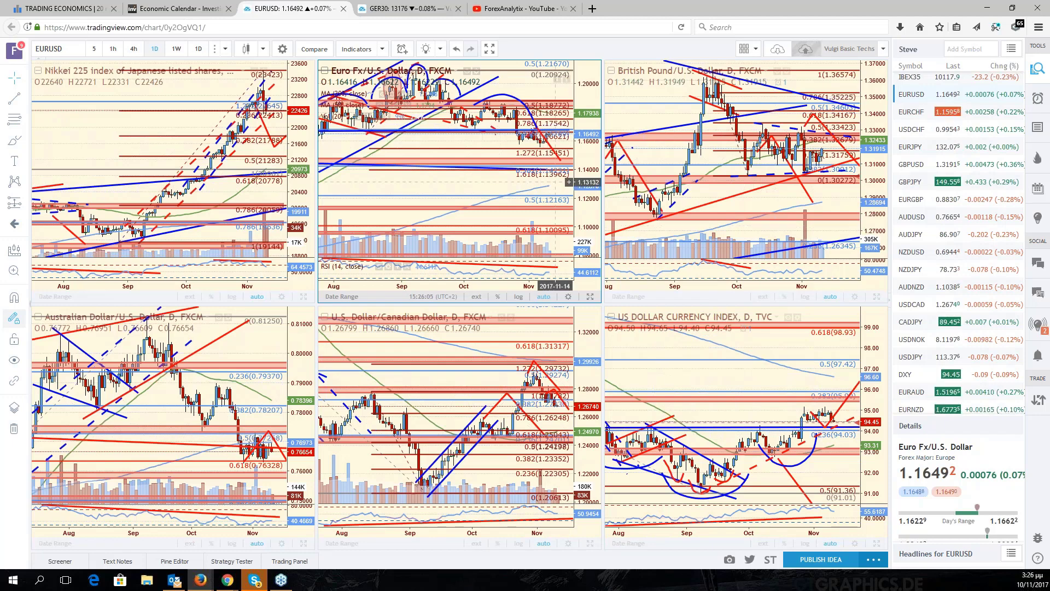
drag(531, 183, 540, 183)
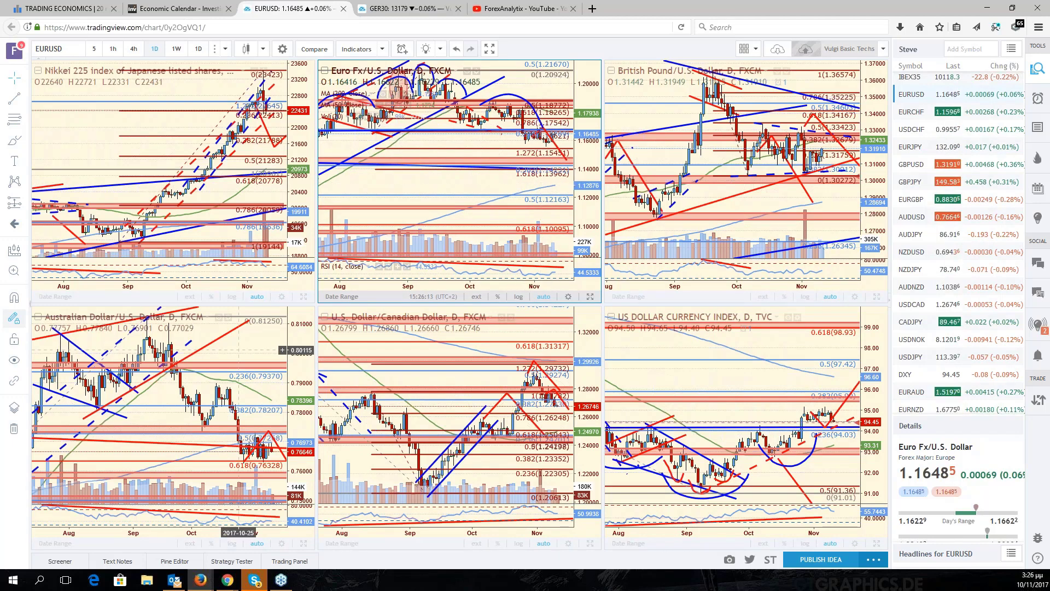
Change the bottom-left AUDUSD chart to AUDJPY and maximize it with Alt+Enter.
click(239, 350)
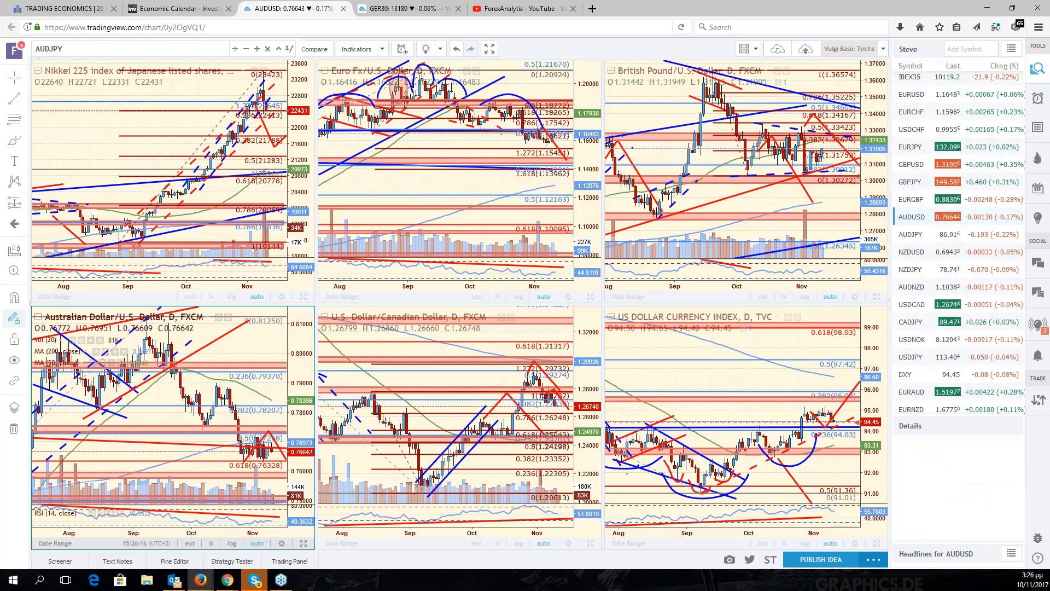
key(Return)
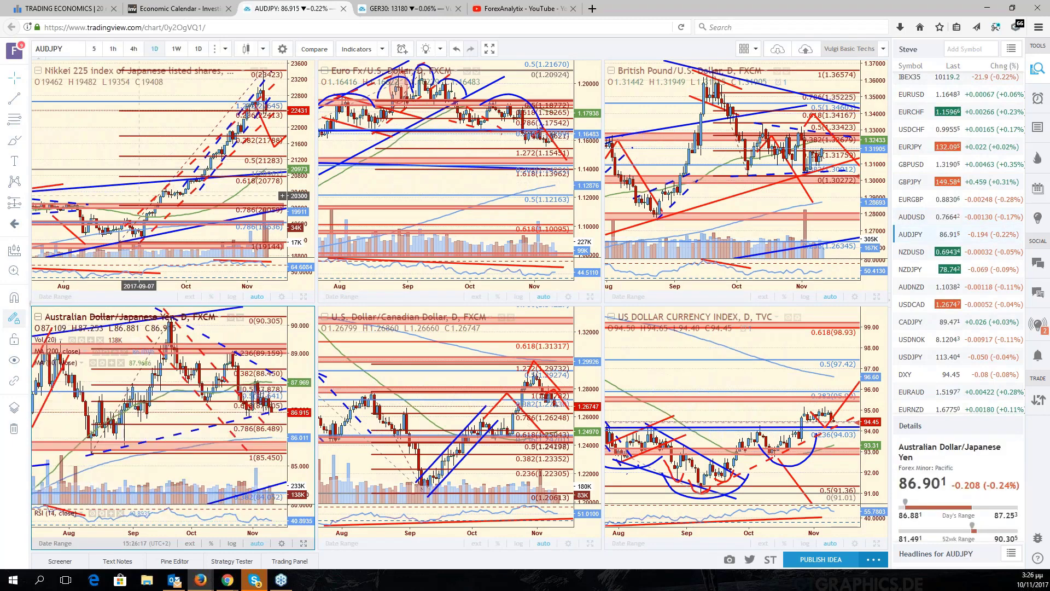
key(alt+Return)
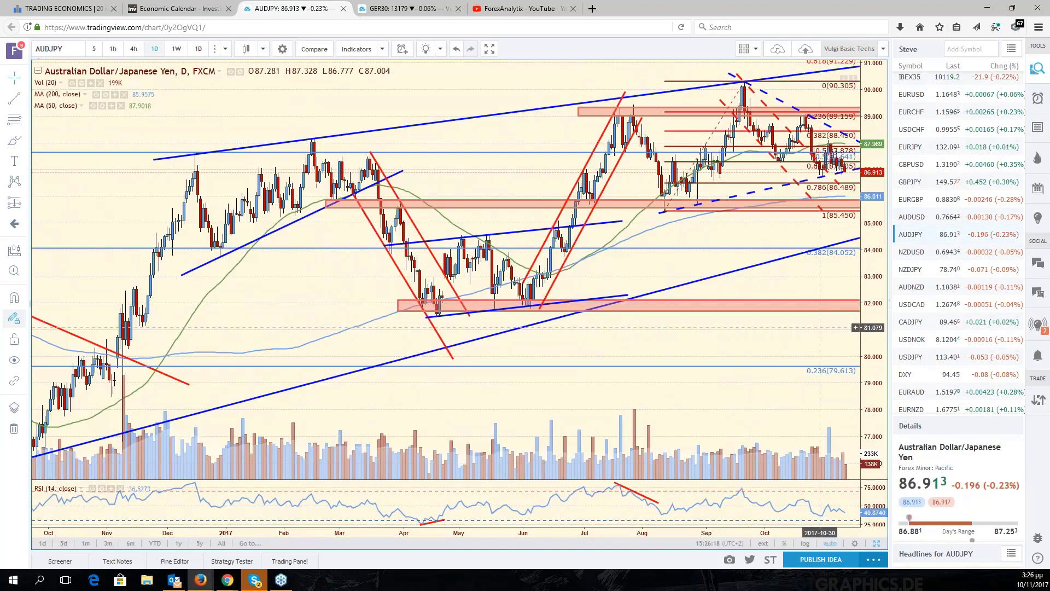
Pan the AUDJPY chart to frame its latest bars, then start entering NZDJPY.
drag(820, 327, 771, 180)
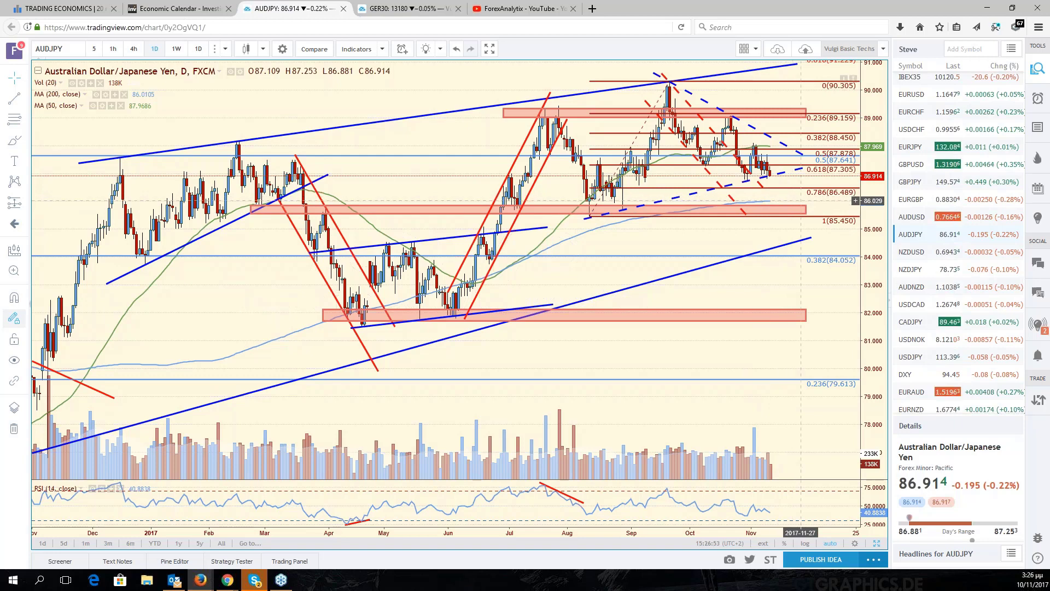
drag(802, 200, 853, 209)
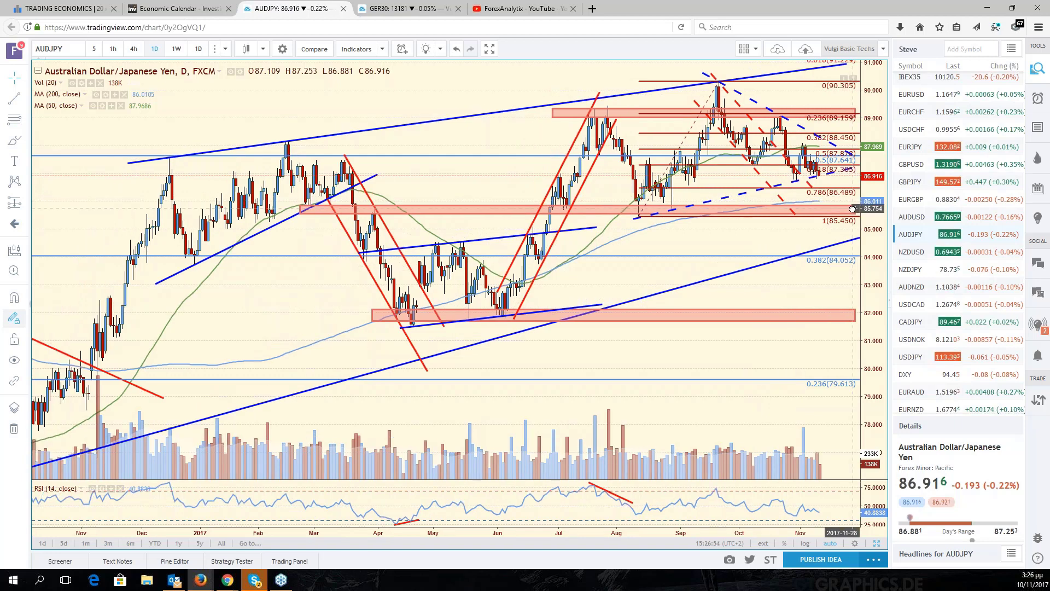
text(NZD)
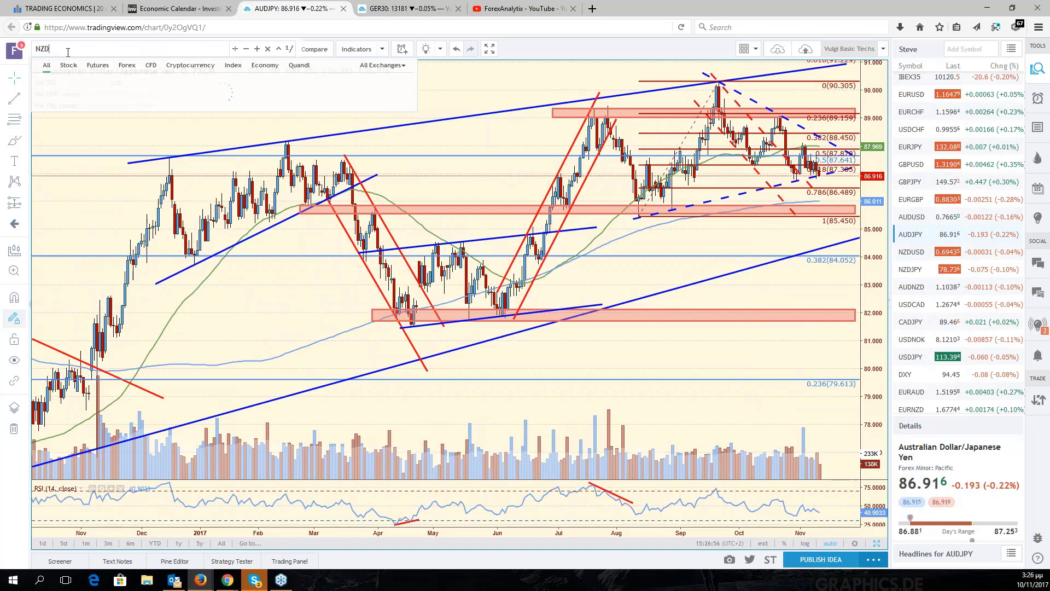
text(JPY)
Load the NZDJPY chart and zoom in and out to review its descending channels.
key(Return)
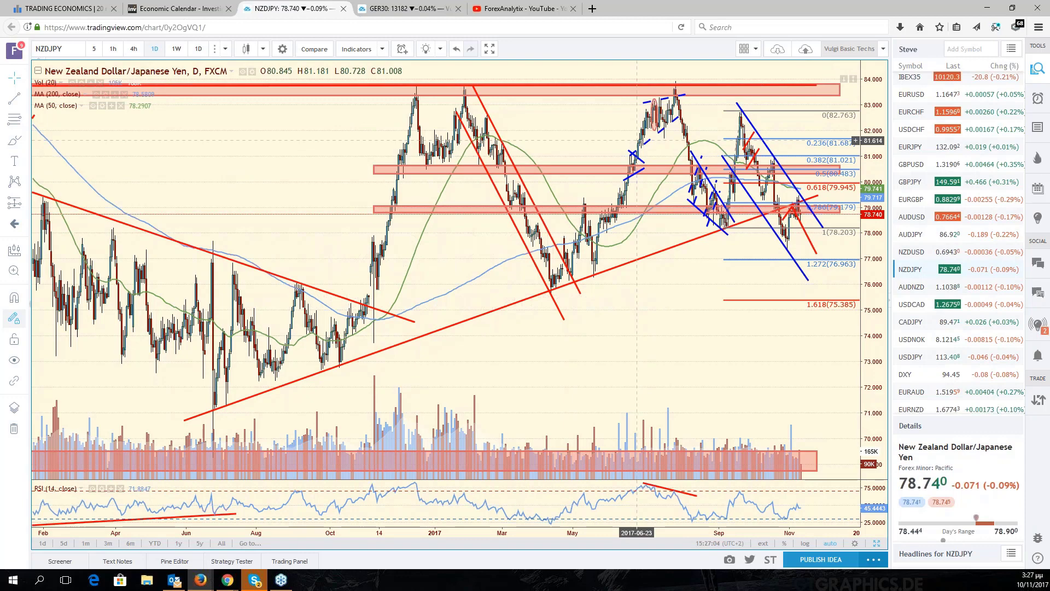
scroll(776, 253, up, 3)
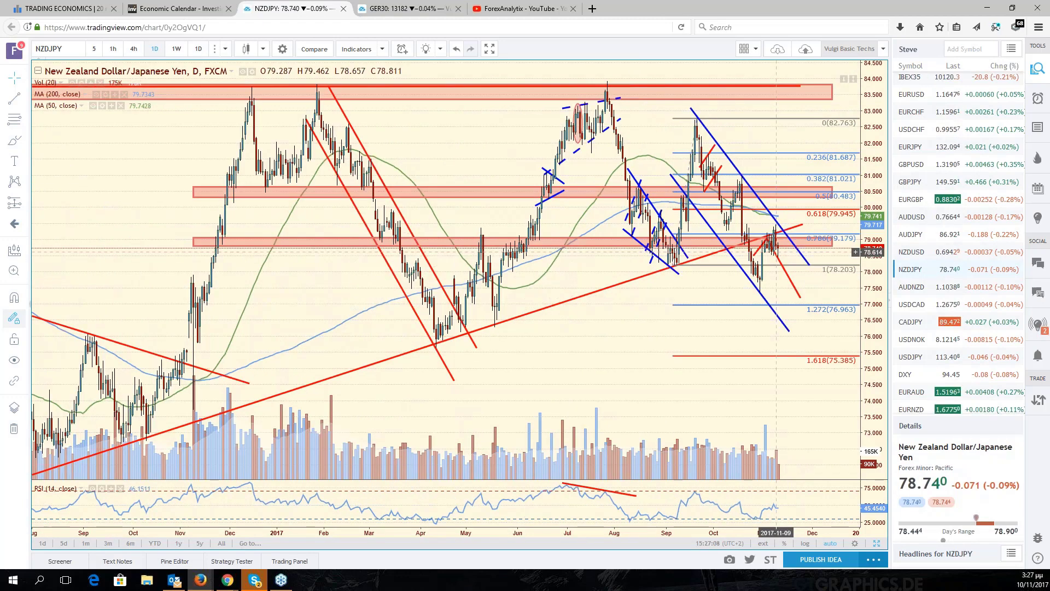
scroll(584, 290, up, 2)
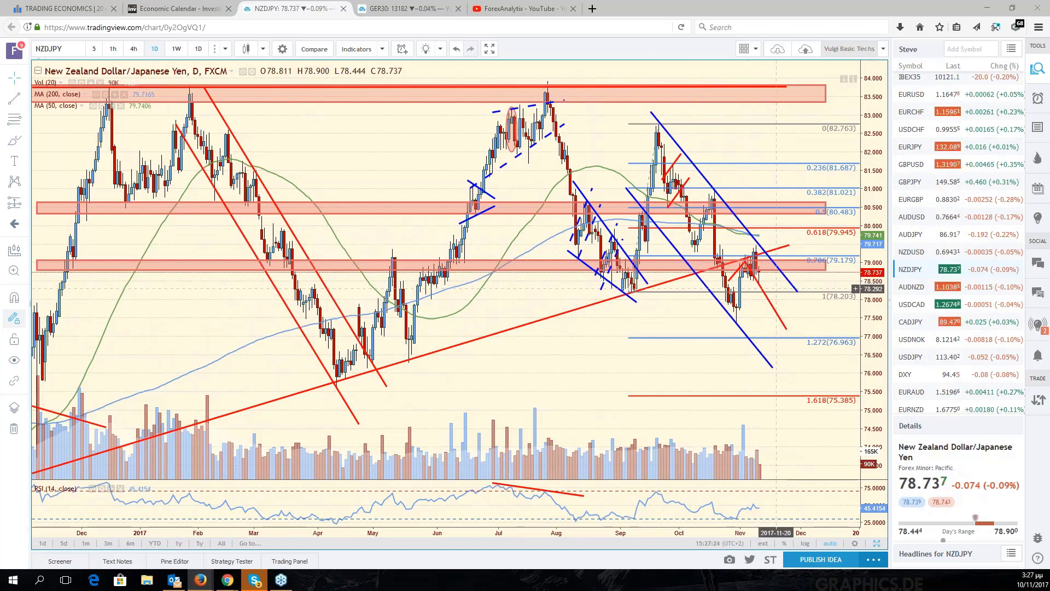
scroll(758, 299, up, 3)
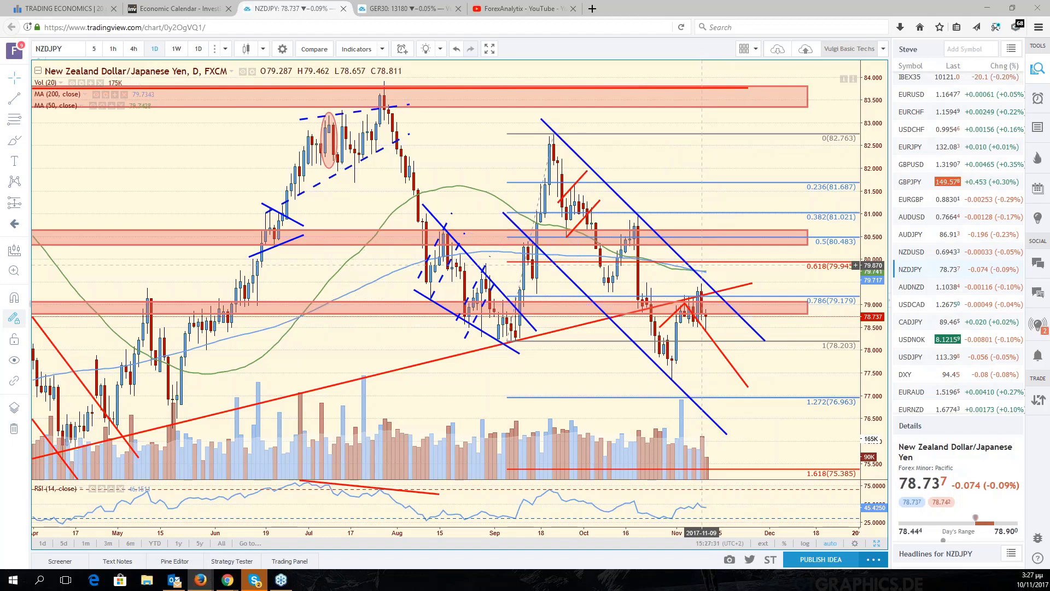
scroll(703, 266, down, 1)
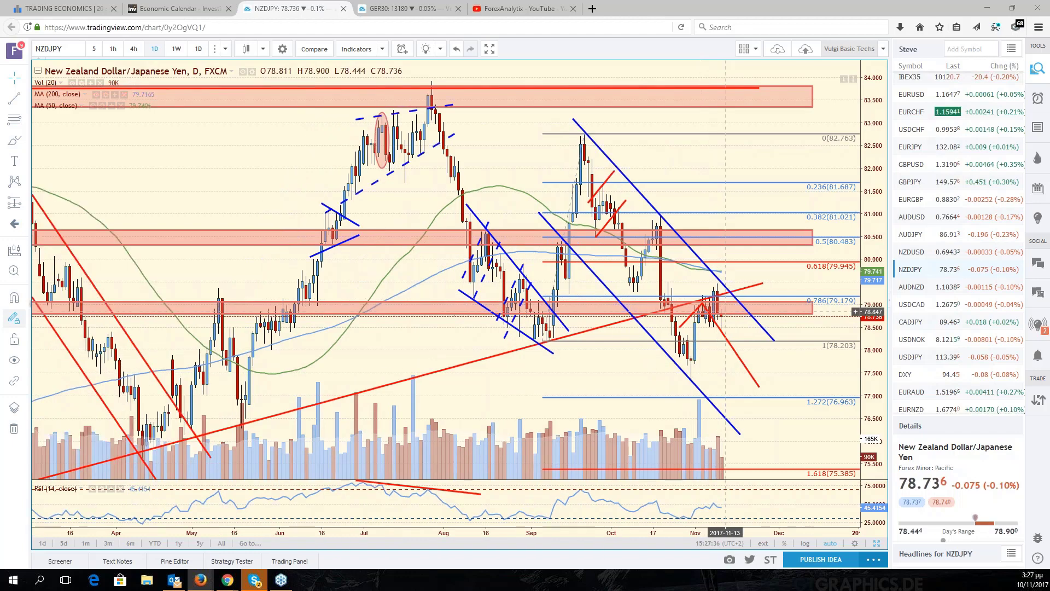
scroll(725, 312, down, 1)
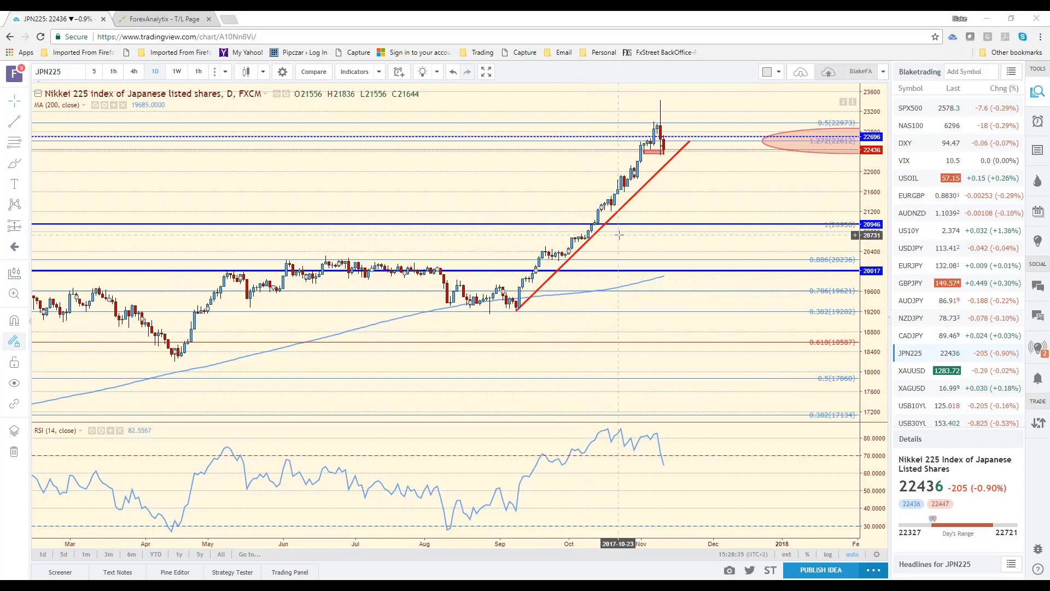
Switch the Nikkei 225 chart to 1W weekly candles and zoom through the bars.
click(177, 72)
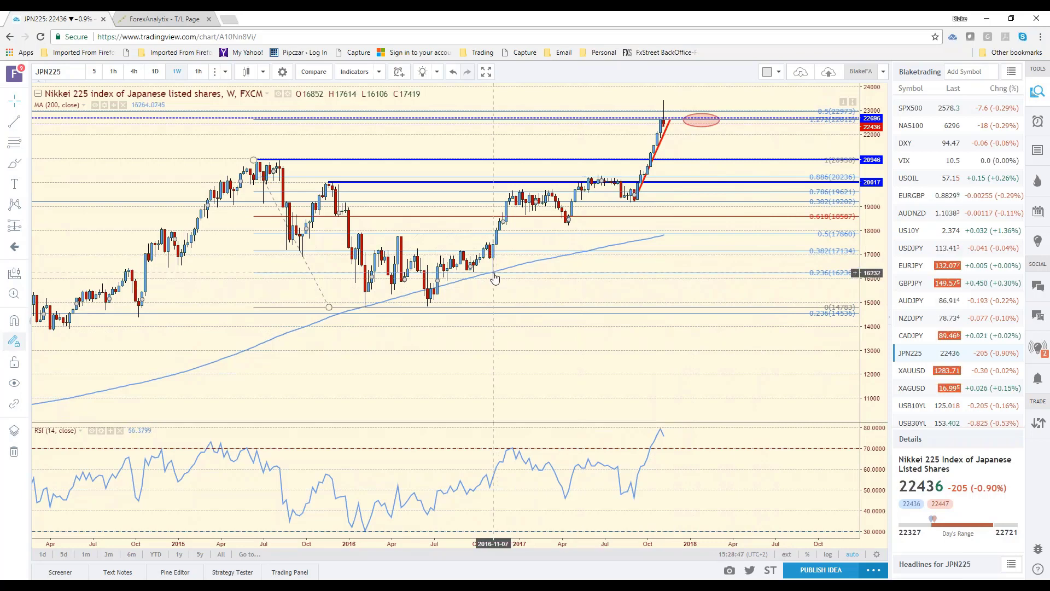
scroll(495, 278, down, 2)
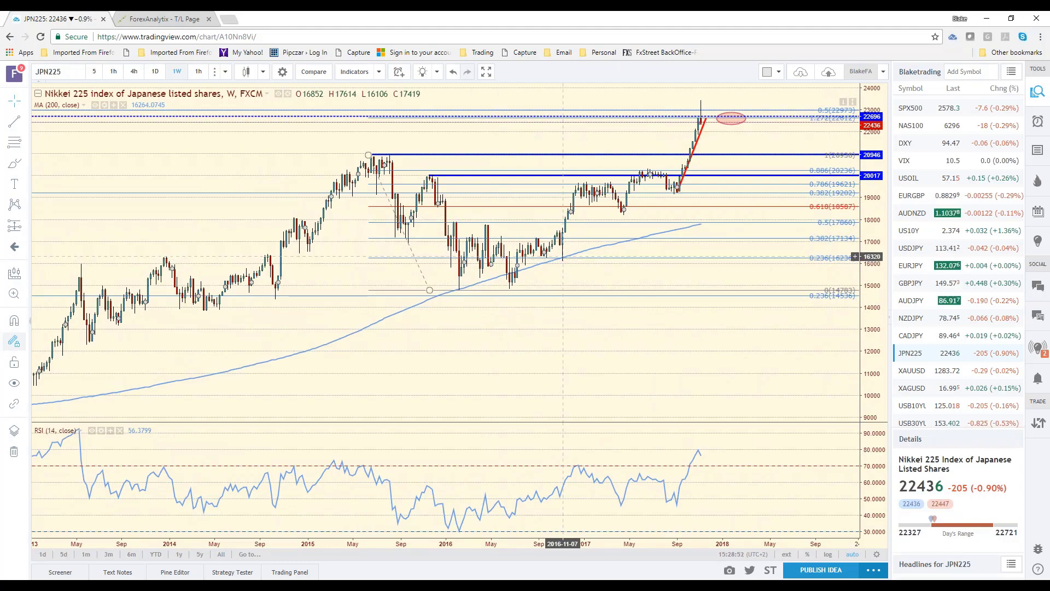
scroll(696, 141, up, 2)
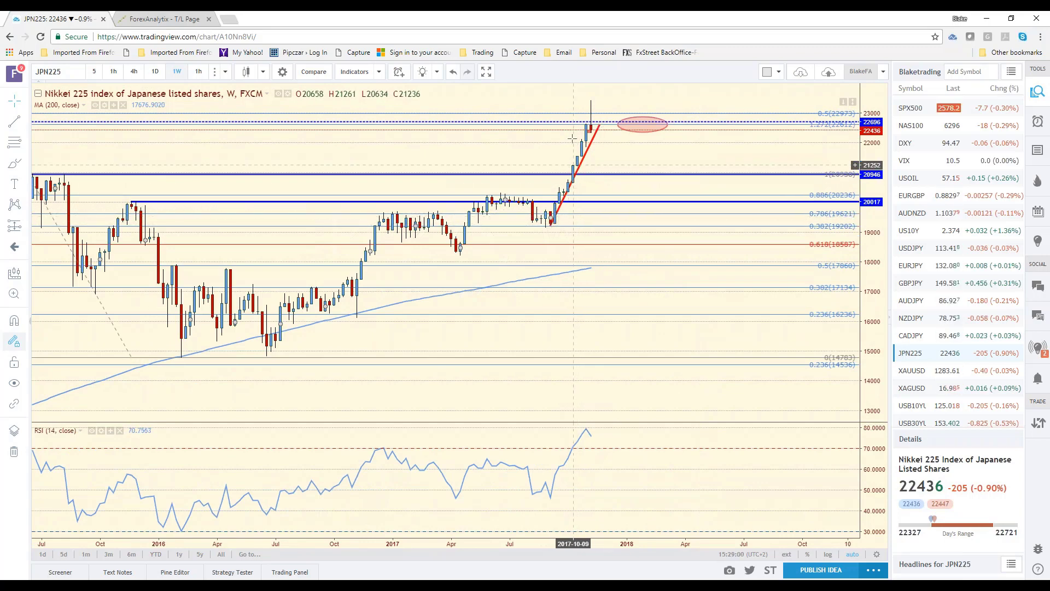
scroll(582, 146, up, 1)
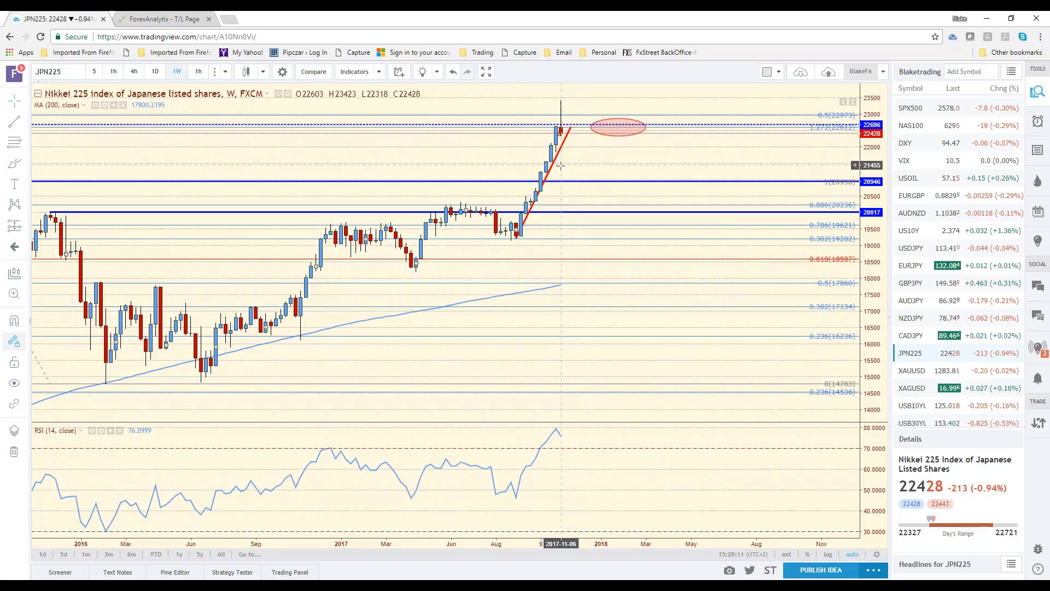
scroll(566, 180, down, 2)
scroll(565, 181, down, 2)
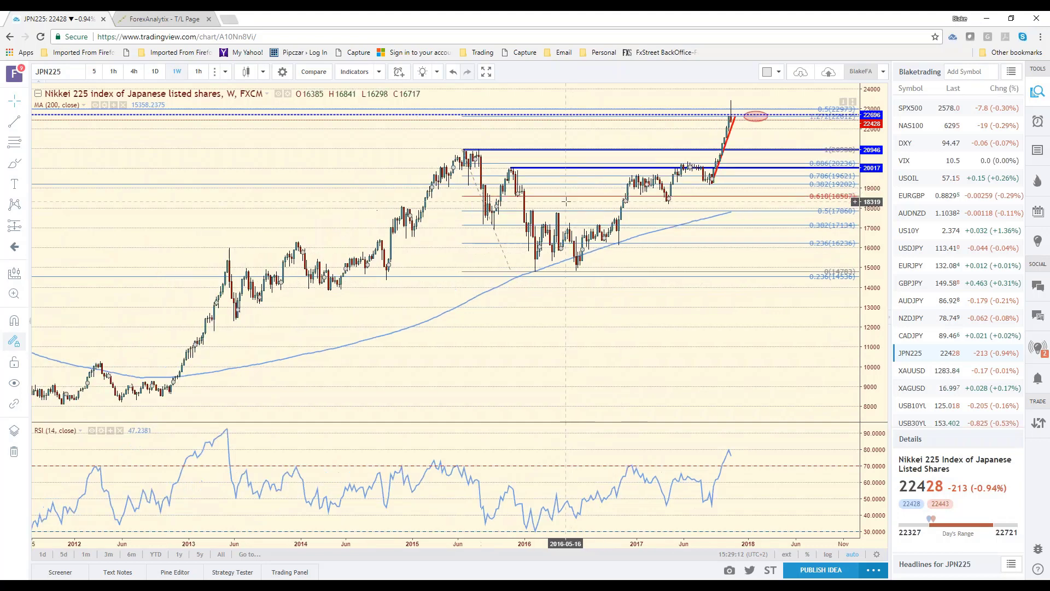
scroll(580, 191, down, 2)
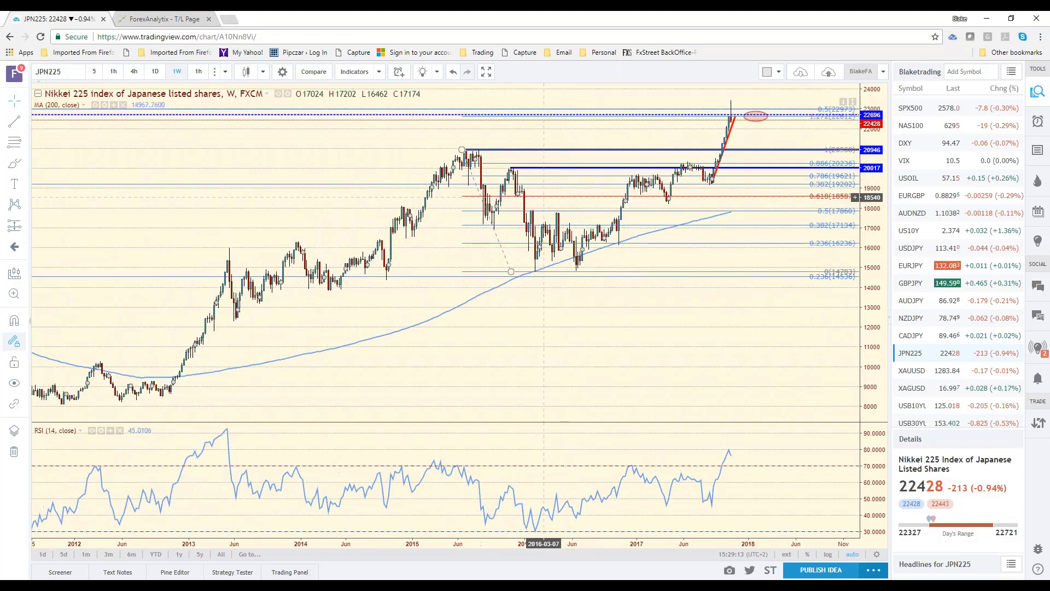
Briefly show monthly candles from the interval list, then return to weekly.
click(225, 72)
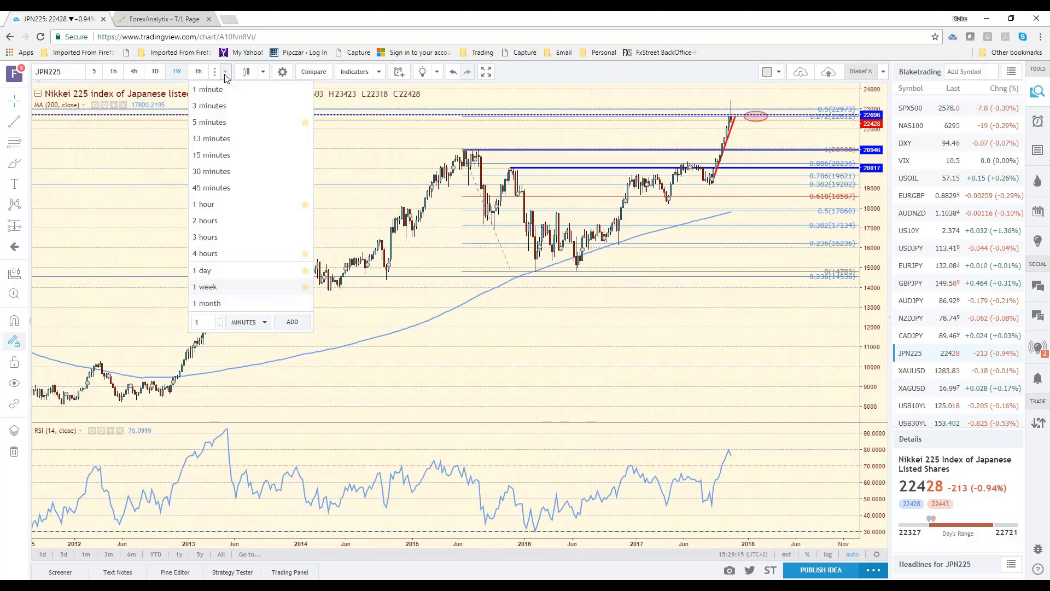
click(243, 303)
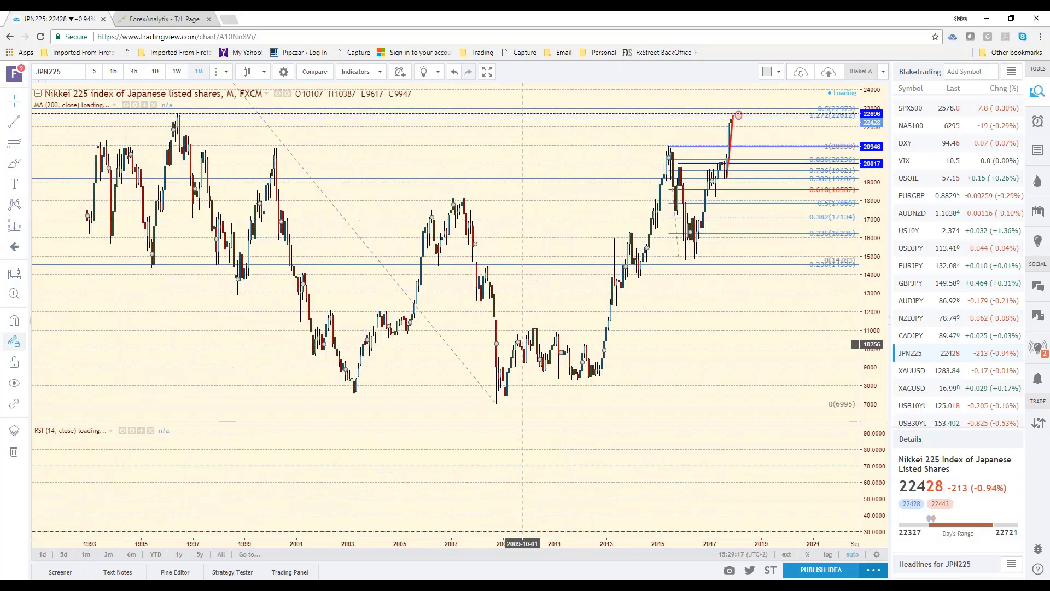
scroll(522, 345, down, 2)
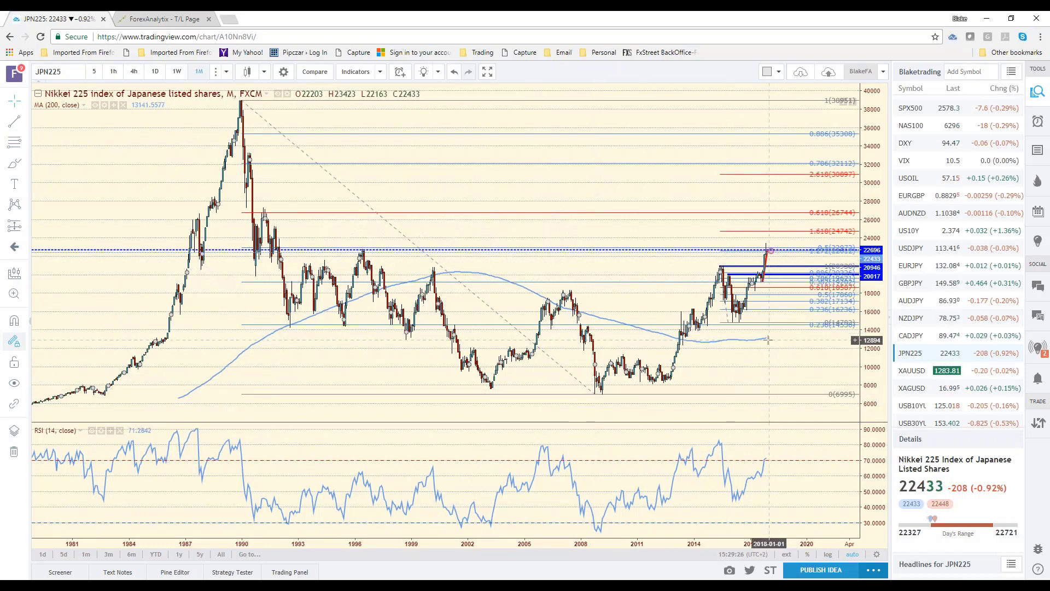
click(172, 76)
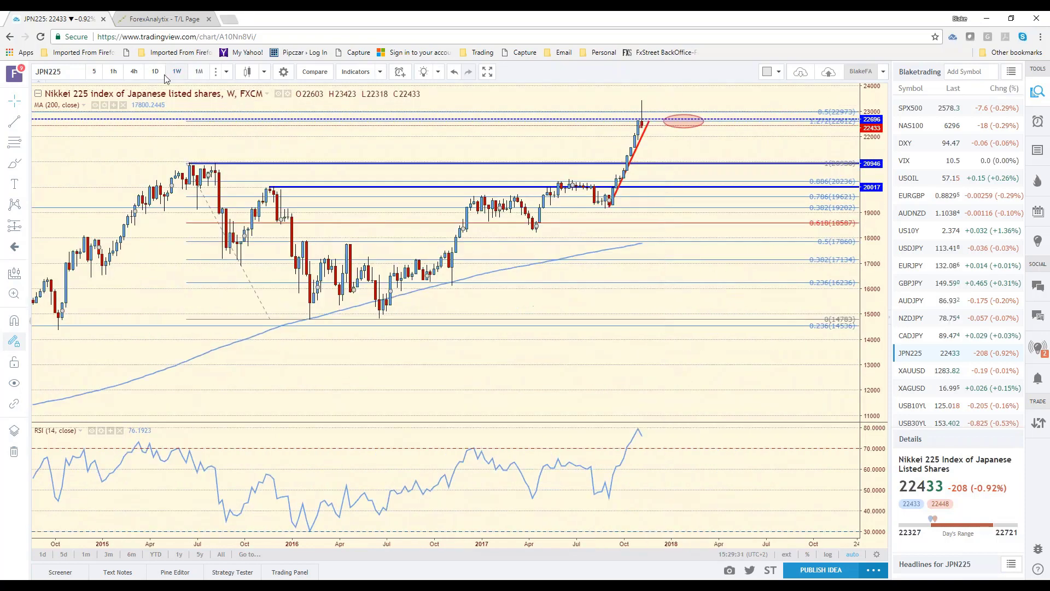
Put the Nikkei chart on 1D candles and zoom out to span early 2016 to November 2017.
click(156, 72)
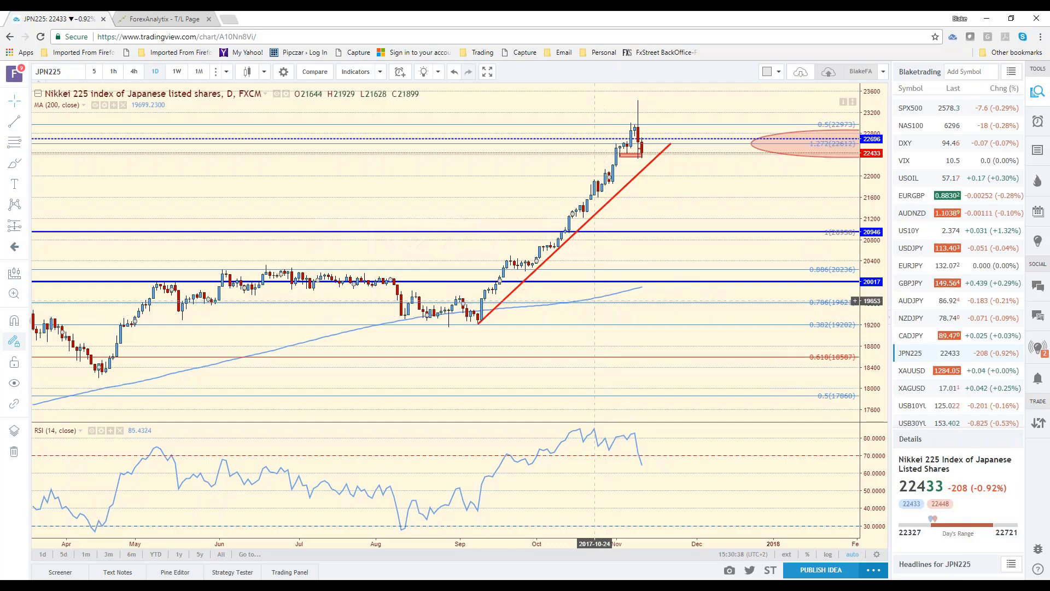
scroll(602, 325, down, 3)
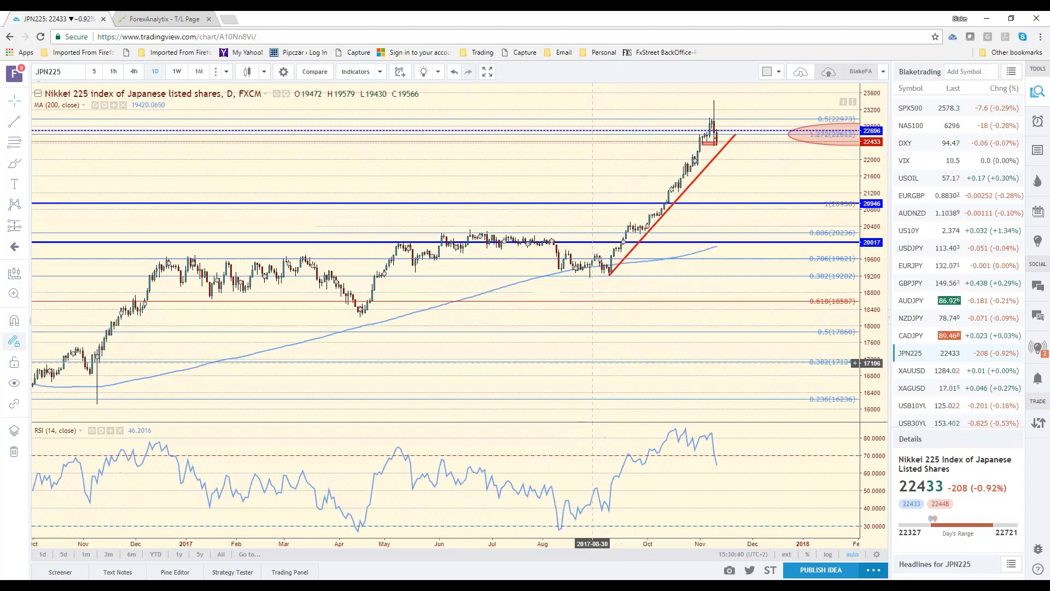
scroll(579, 363, down, 3)
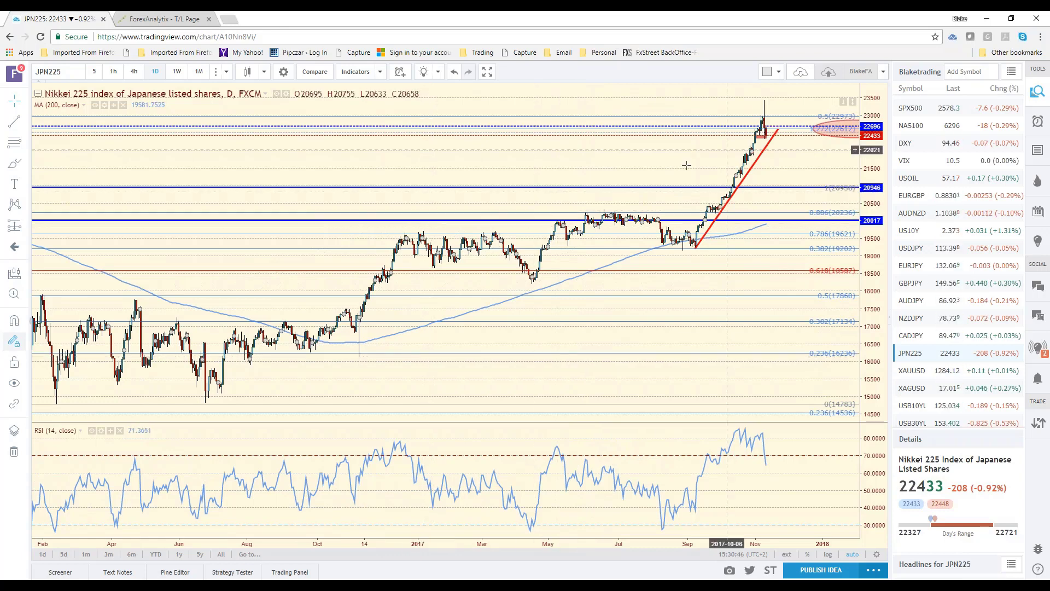
Add USDJPY (FXCM) as a comparison line on the Nikkei 225 daily chart.
click(316, 71)
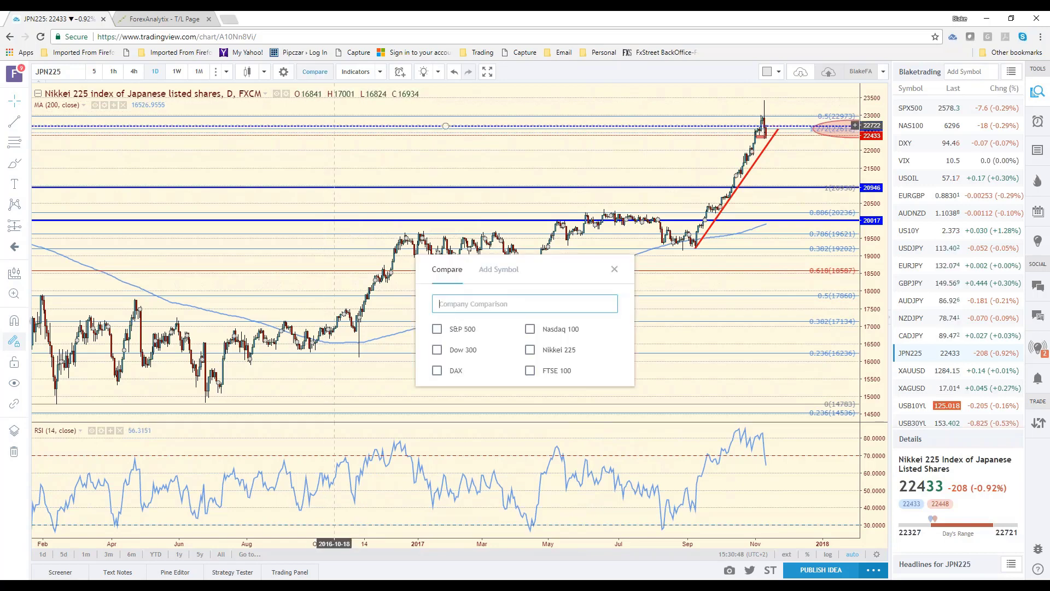
text(USDJPY)
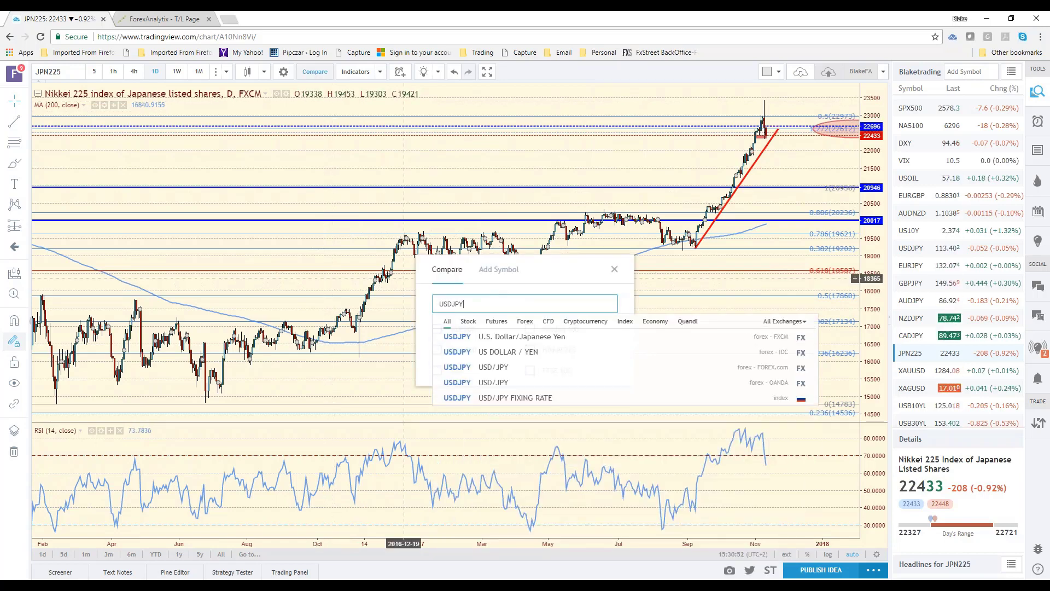
click(506, 336)
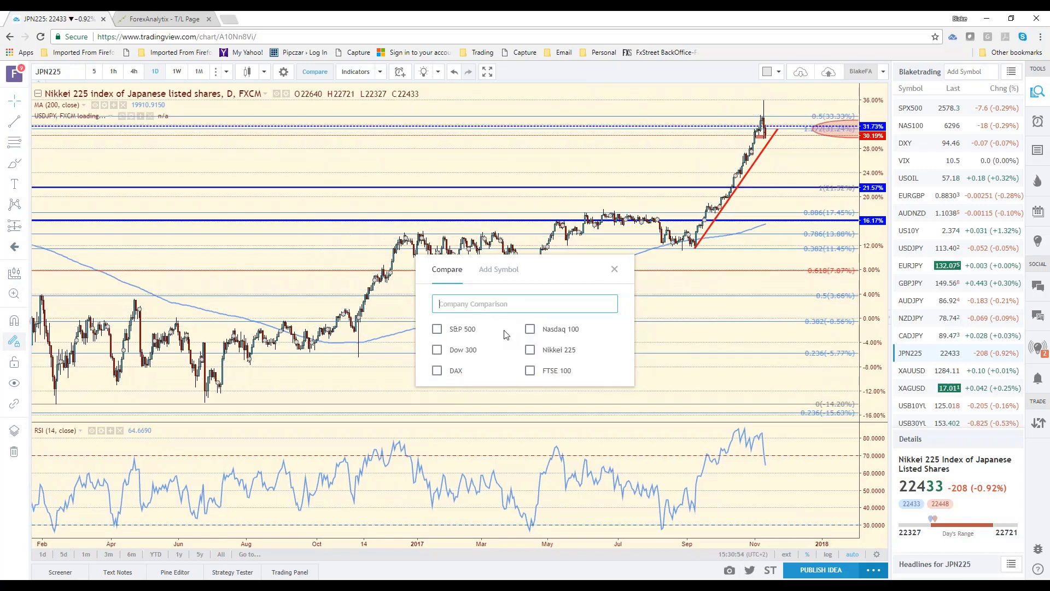
key(Escape)
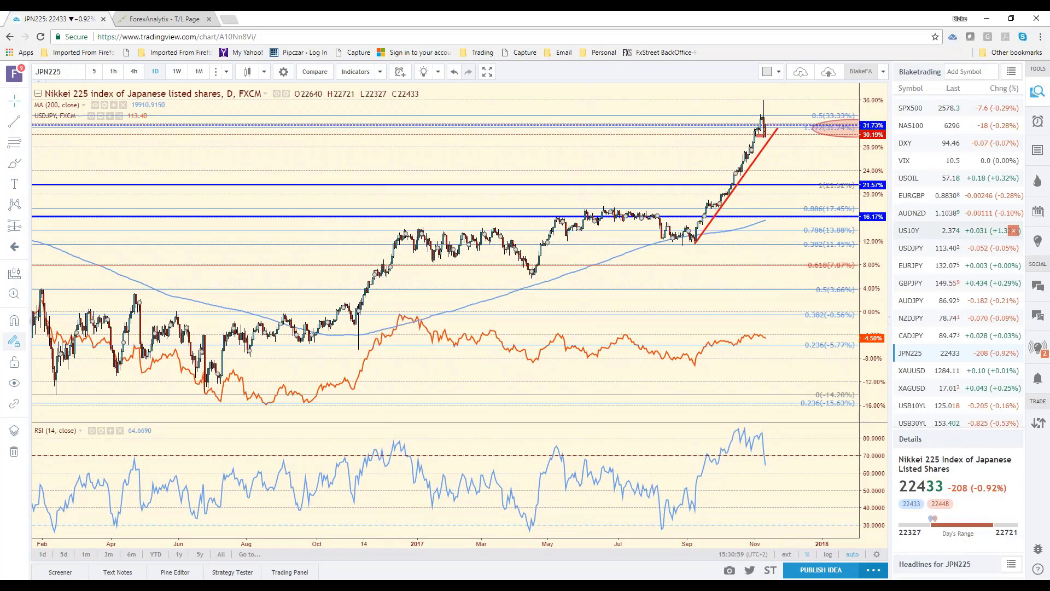
Draw rectangles over the recent USD/JPY line stretch and the Nikkei rally up to the highs.
click(24, 164)
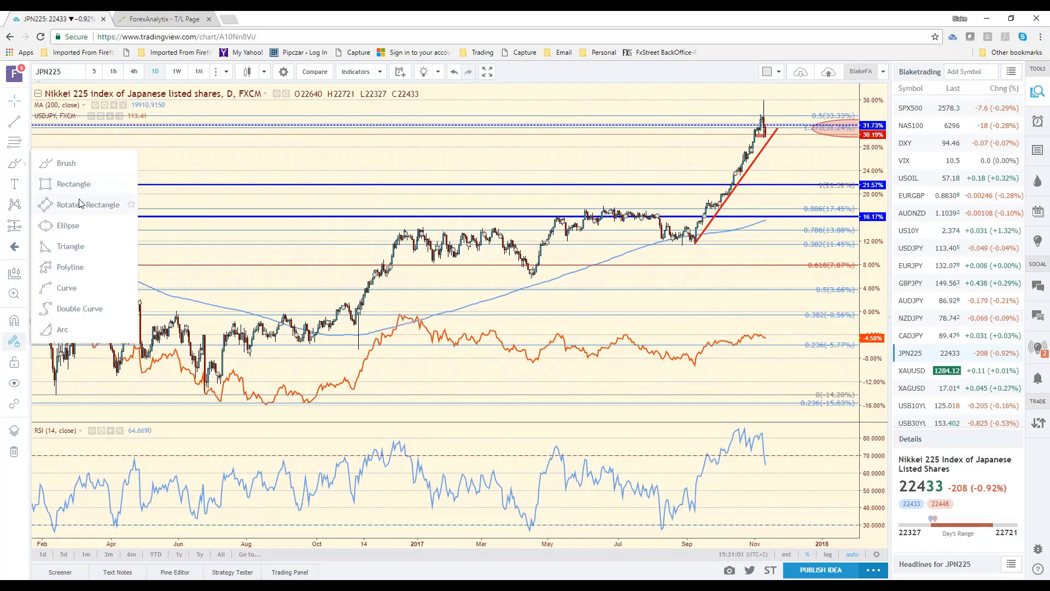
click(87, 184)
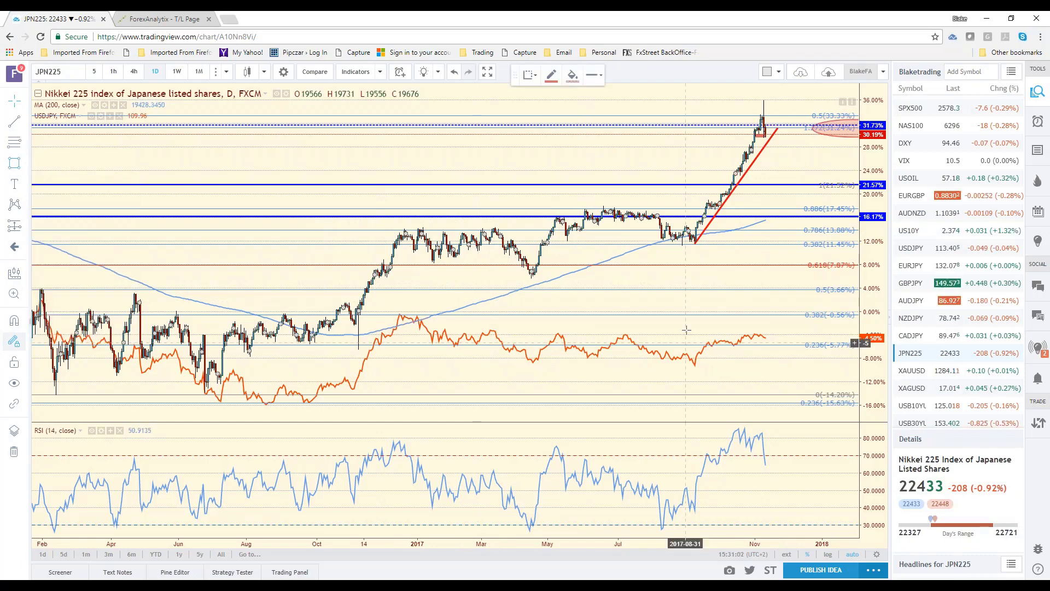
drag(687, 329, 775, 368)
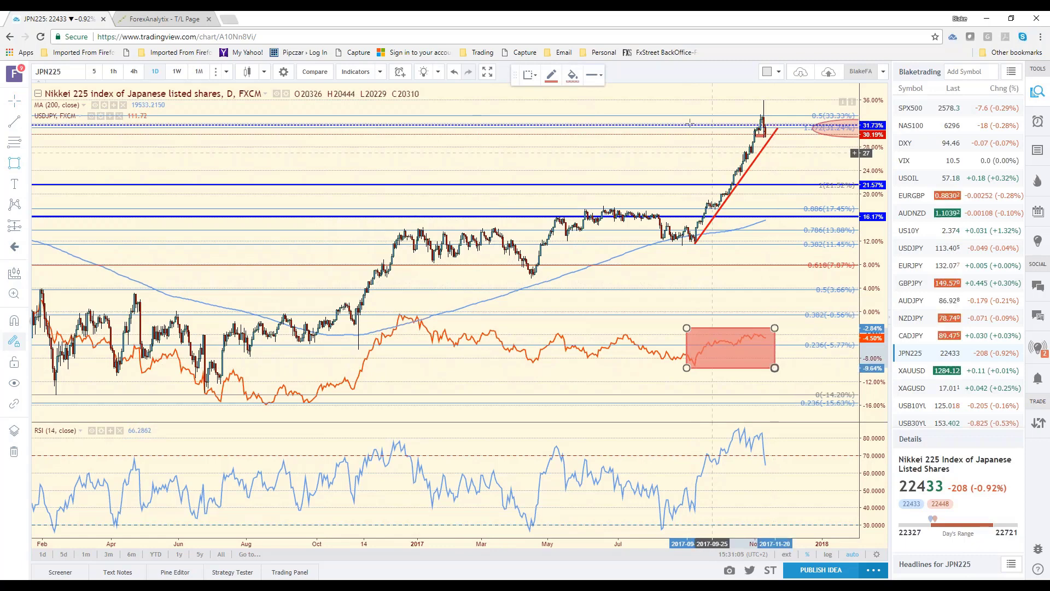
drag(677, 97, 793, 258)
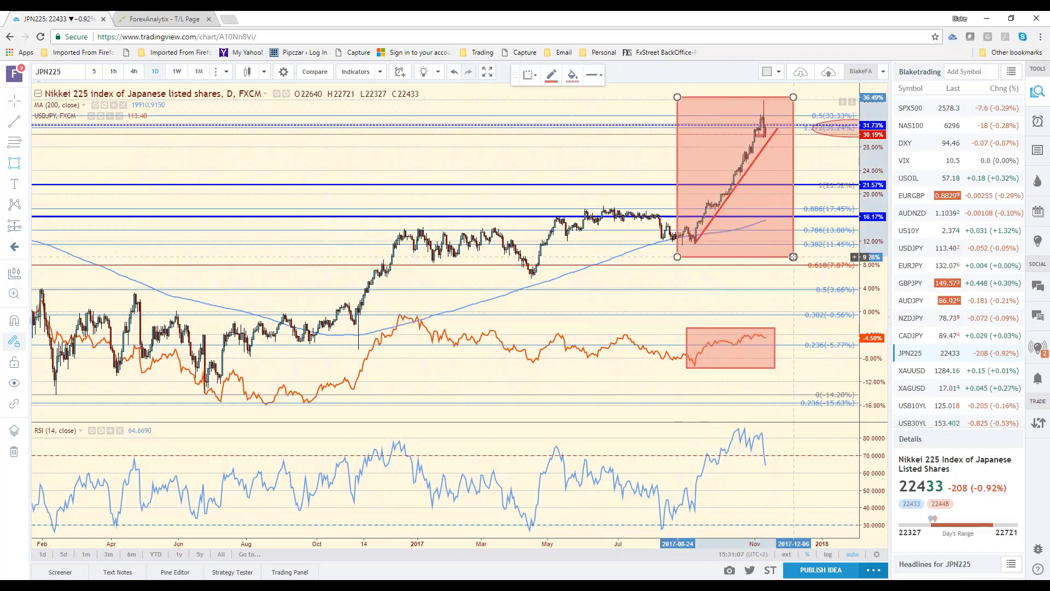
Tighten the rally rectangle by pulling its right edge in and nudging its left edge right.
click(793, 257)
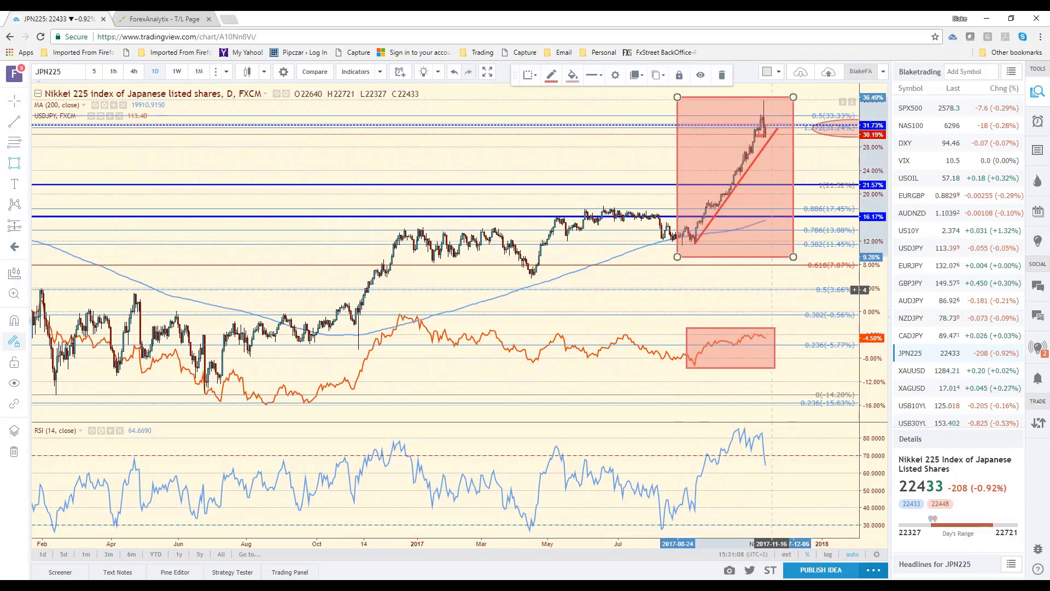
drag(793, 257, 771, 259)
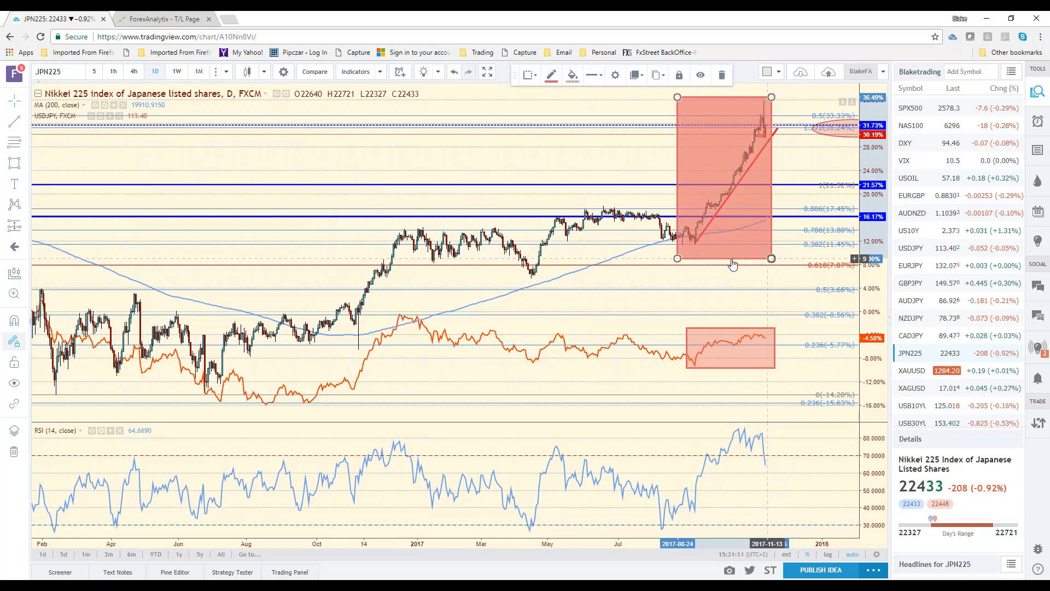
drag(677, 258, 681, 257)
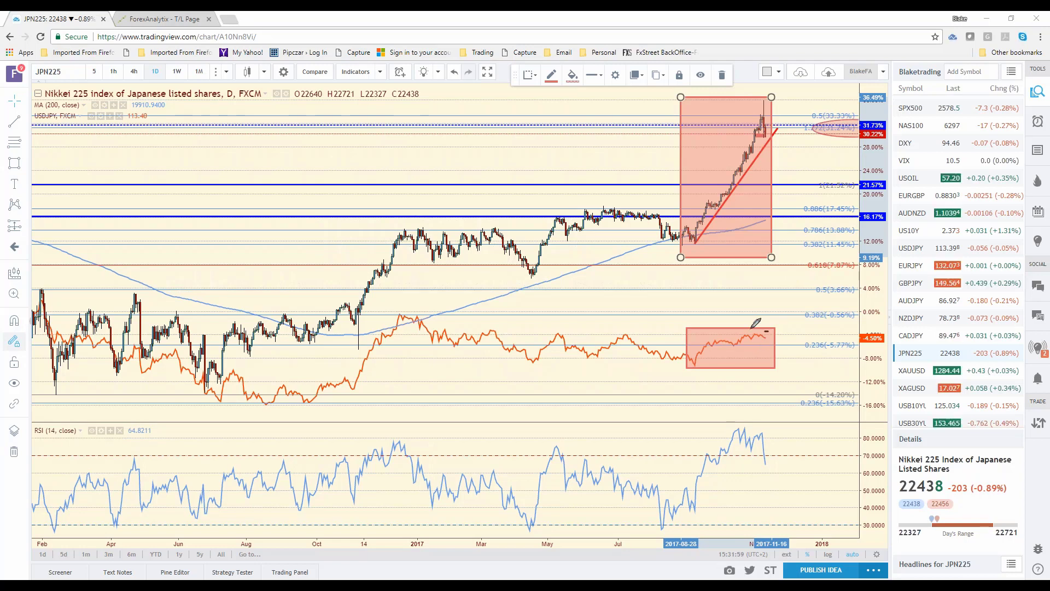
mouse_move(768, 331)
mouse_down()
mouse_move(704, 353)
mouse_move(769, 331)
mouse_up()
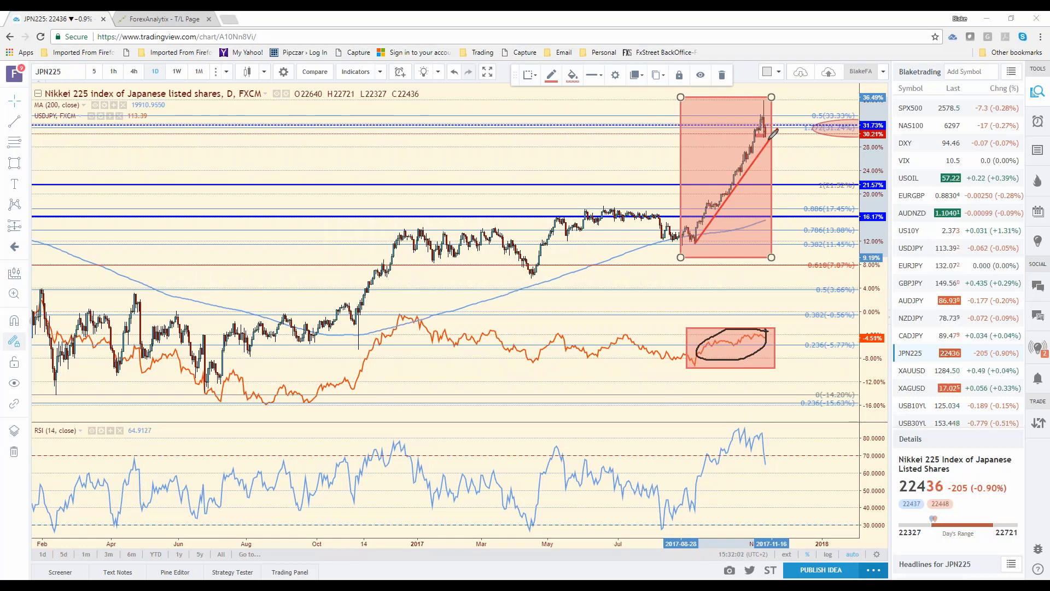
drag(769, 137, 784, 181)
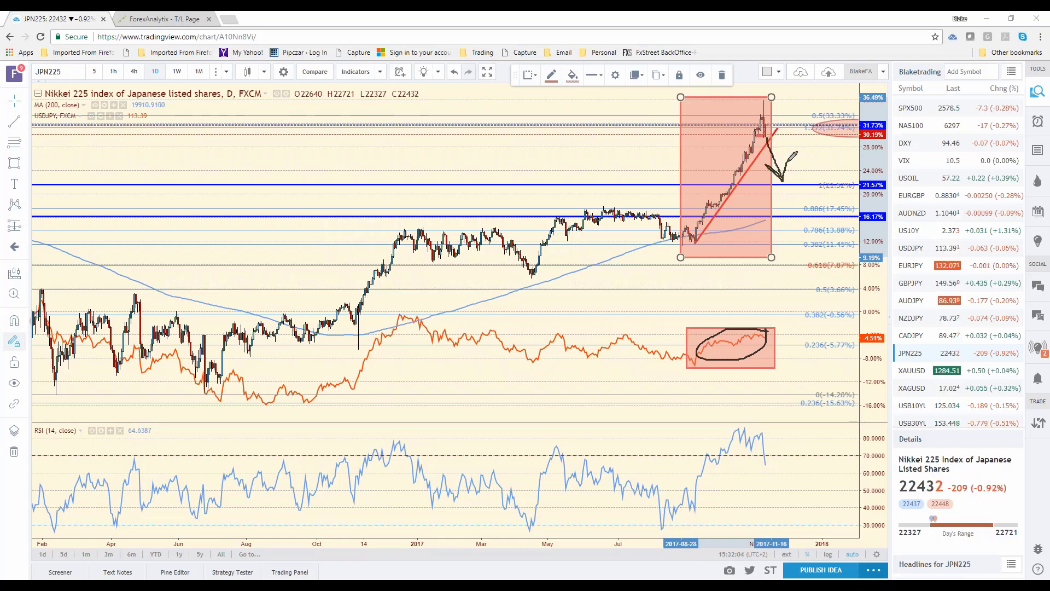
drag(763, 142, 789, 139)
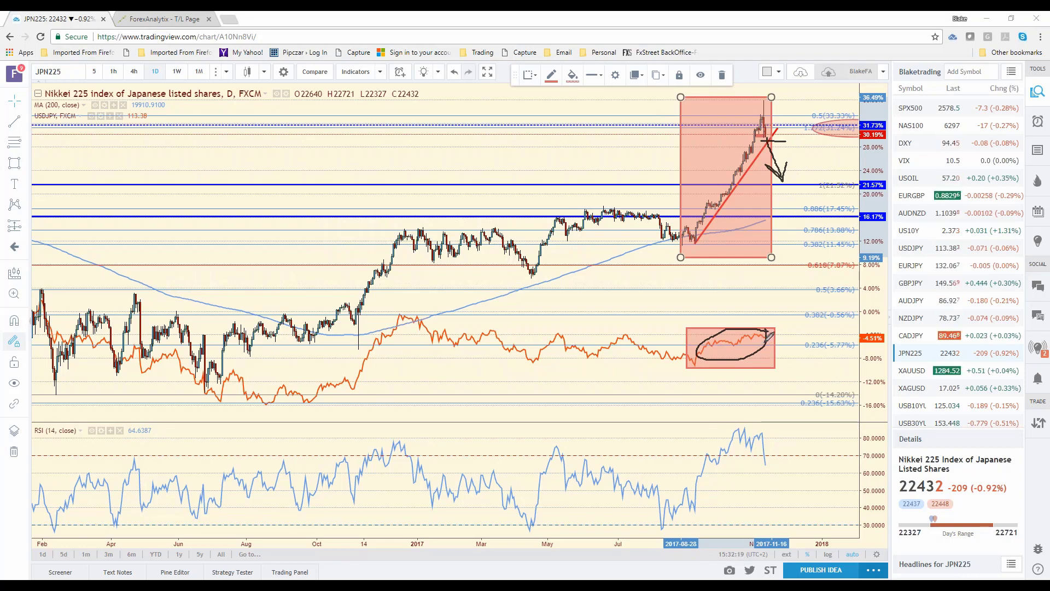
drag(767, 335, 793, 344)
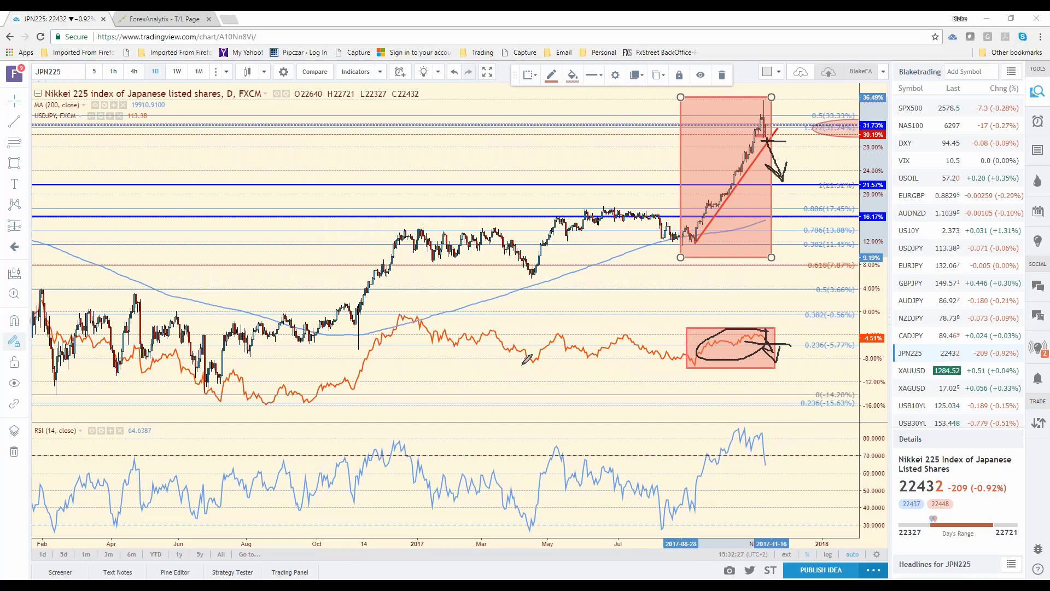
drag(521, 366, 781, 365)
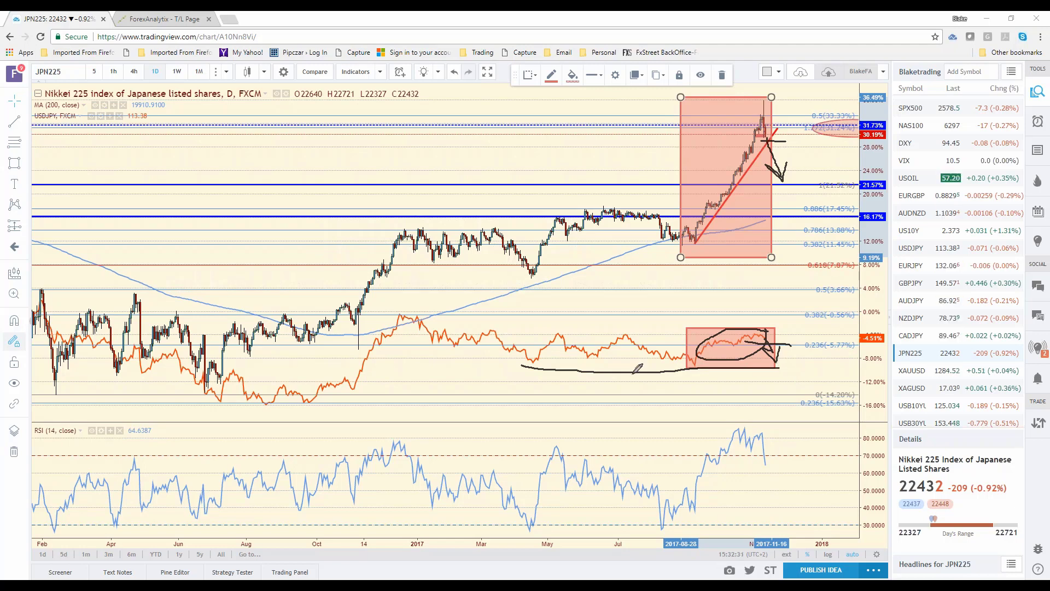
key(Escape)
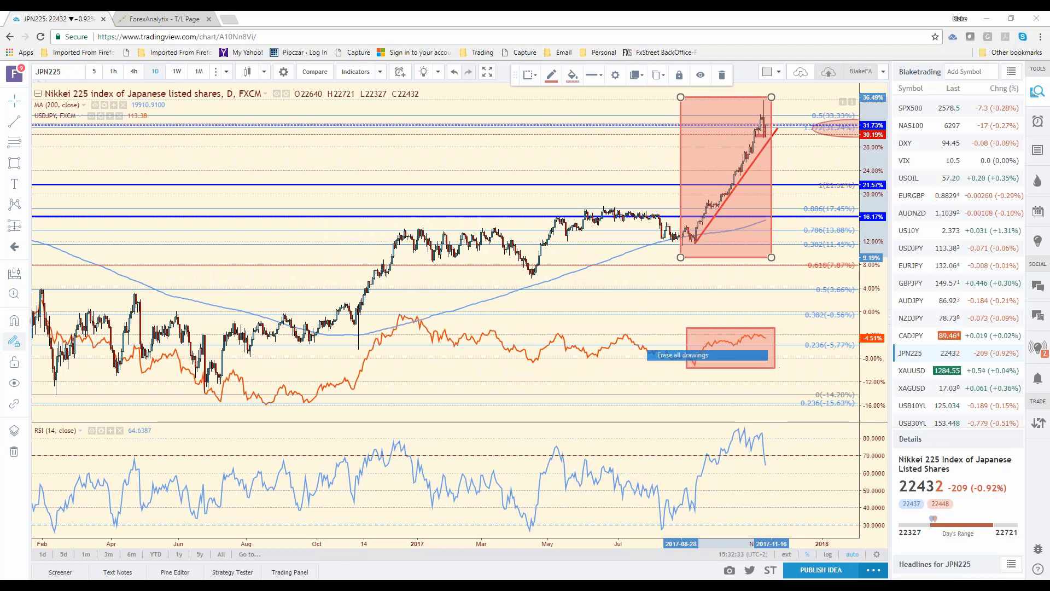
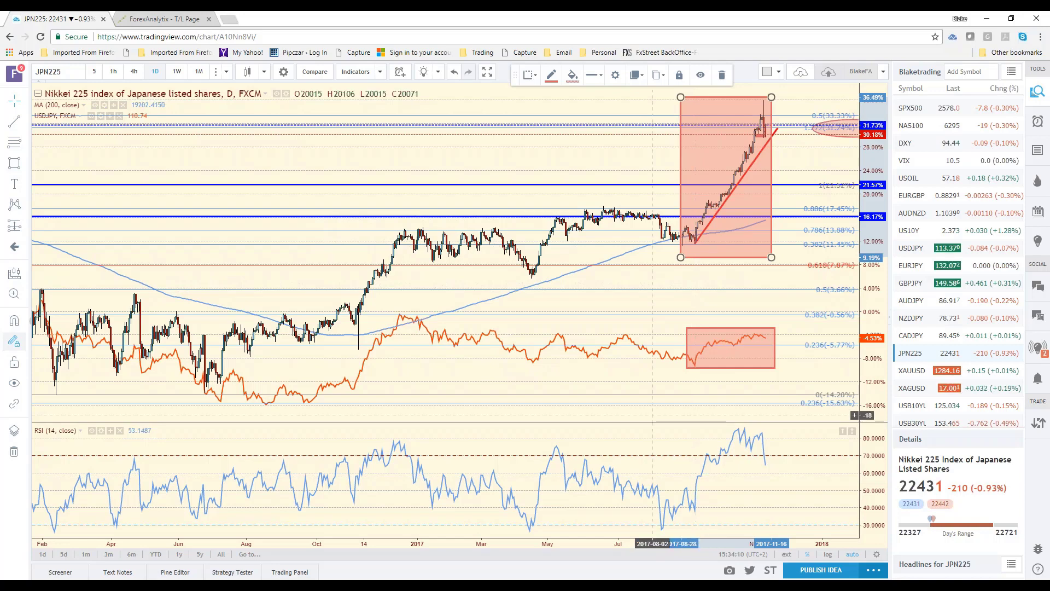
Remove the USDJPY comparison and both red rectangles from the Nikkei 225 chart, then open USDJPY.
click(120, 116)
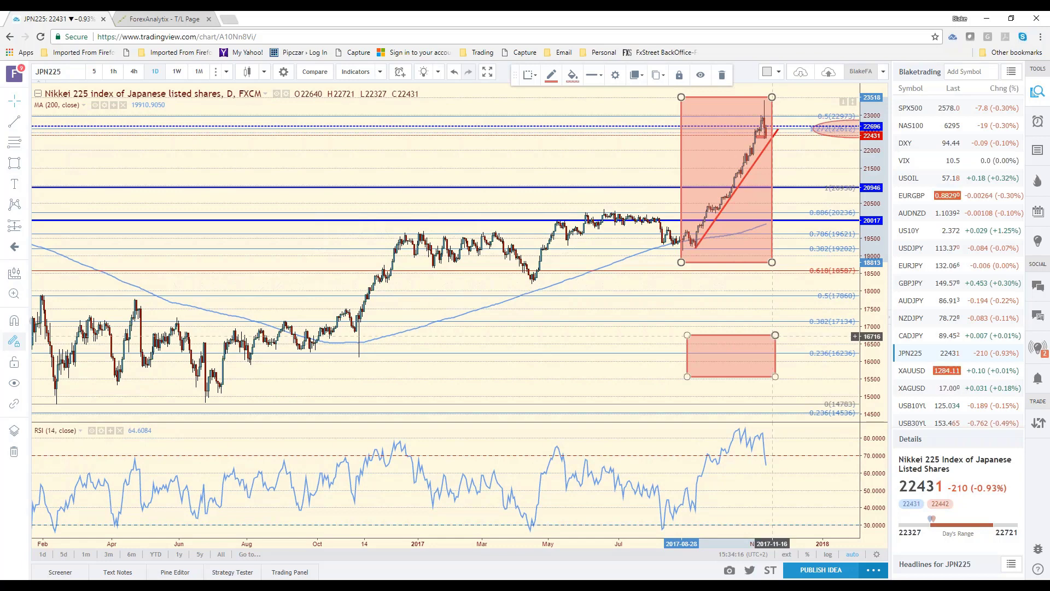
key(Delete)
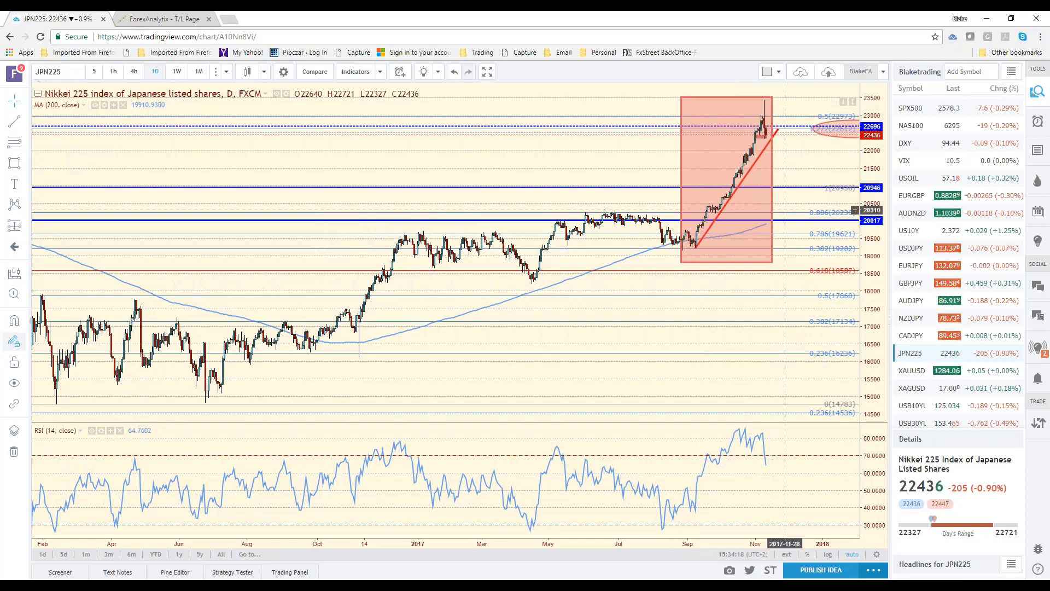
click(707, 104)
key(Delete)
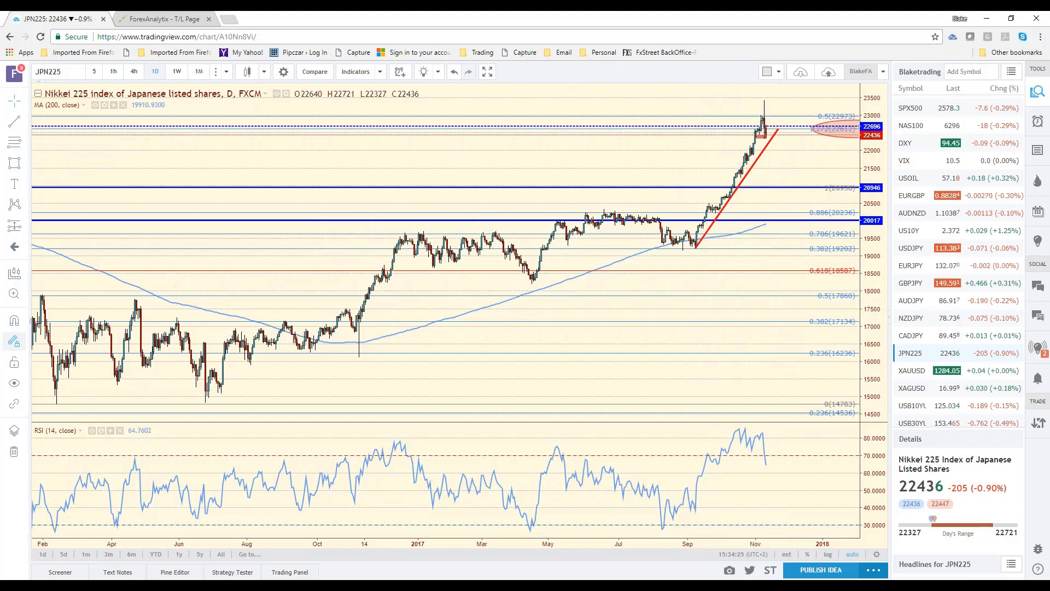
click(911, 249)
Zoom out the USDJPY daily chart to show about two years of price.
scroll(712, 427, down, 1)
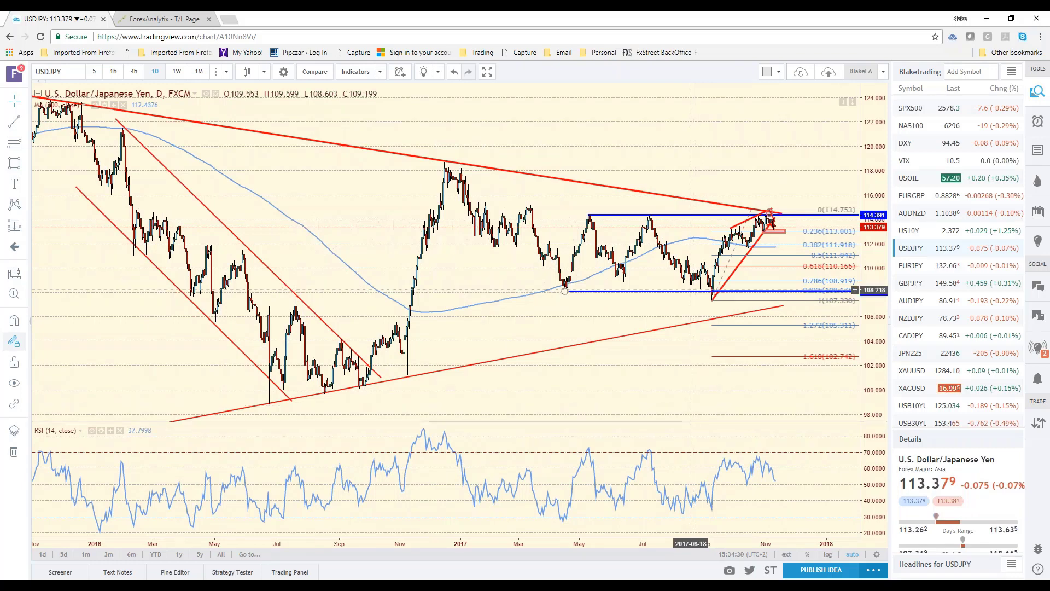
scroll(699, 342, down, 1)
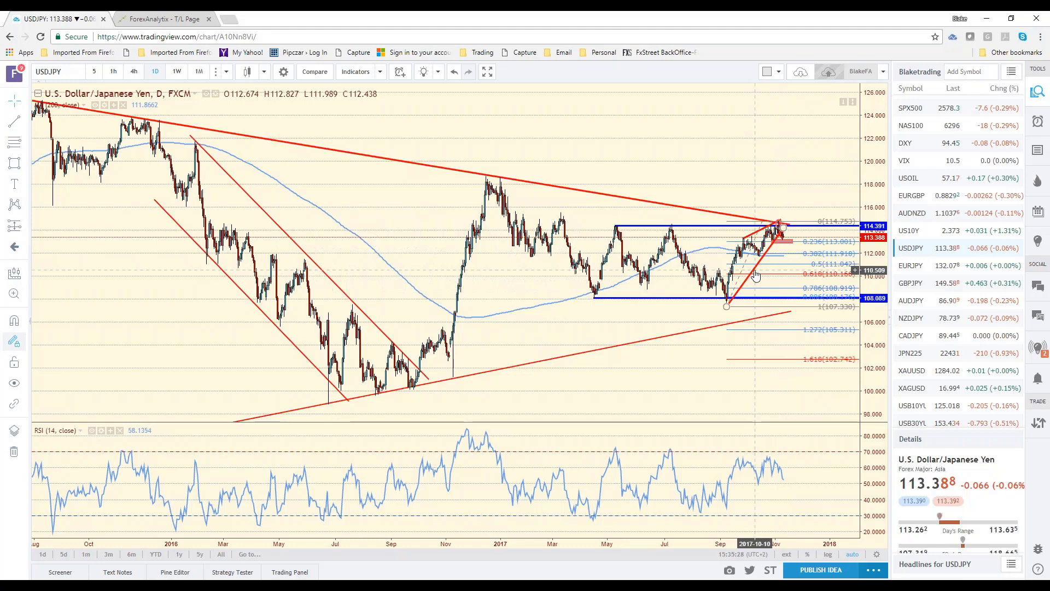
Zoom the USDJPY chart in to roughly the last year, starting around December 2016.
scroll(756, 275, up, 2)
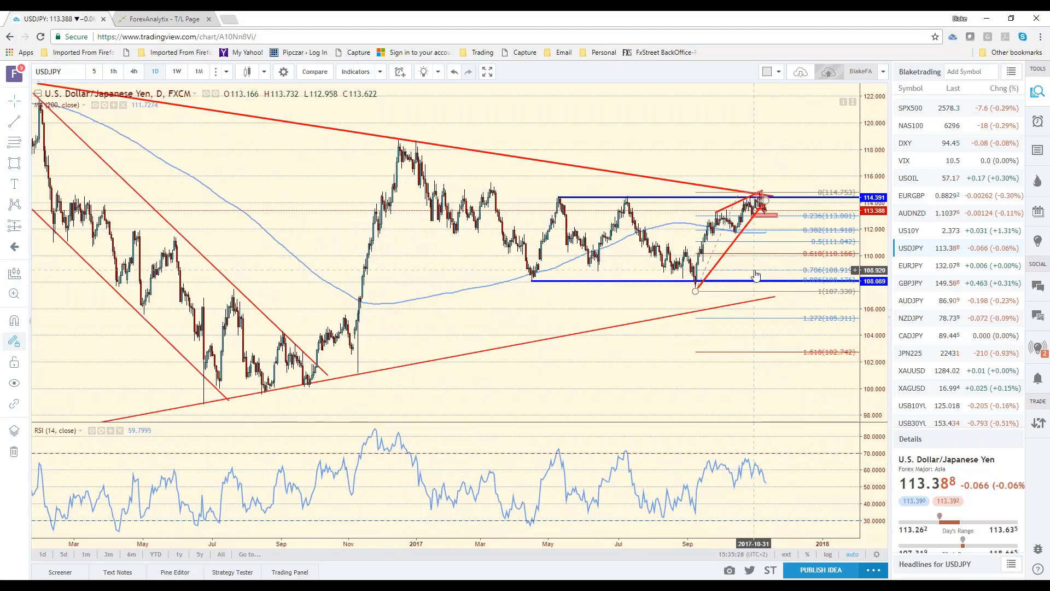
scroll(755, 275, up, 2)
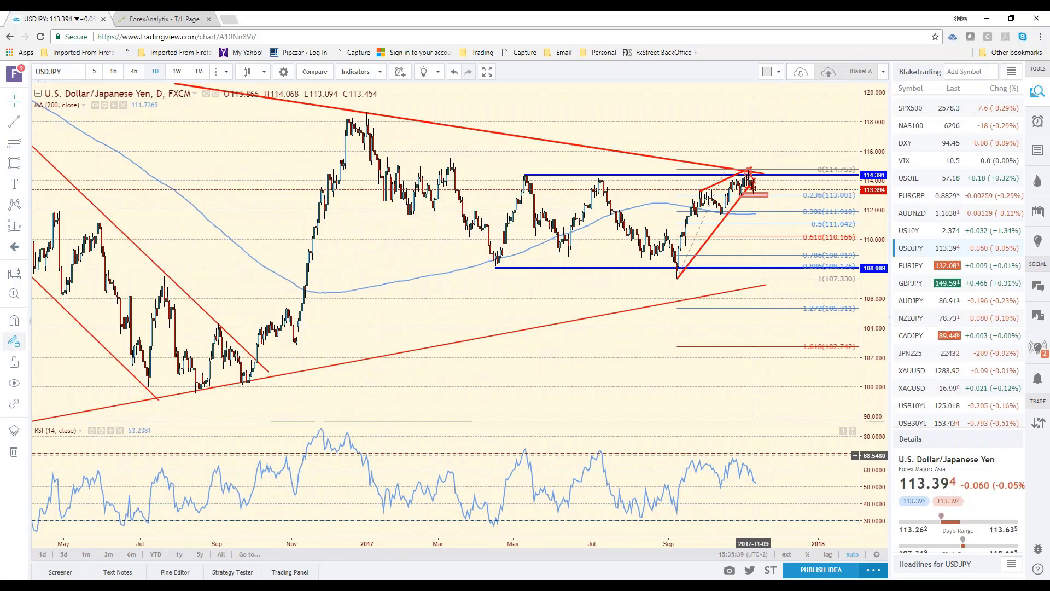
scroll(754, 456, up, 1)
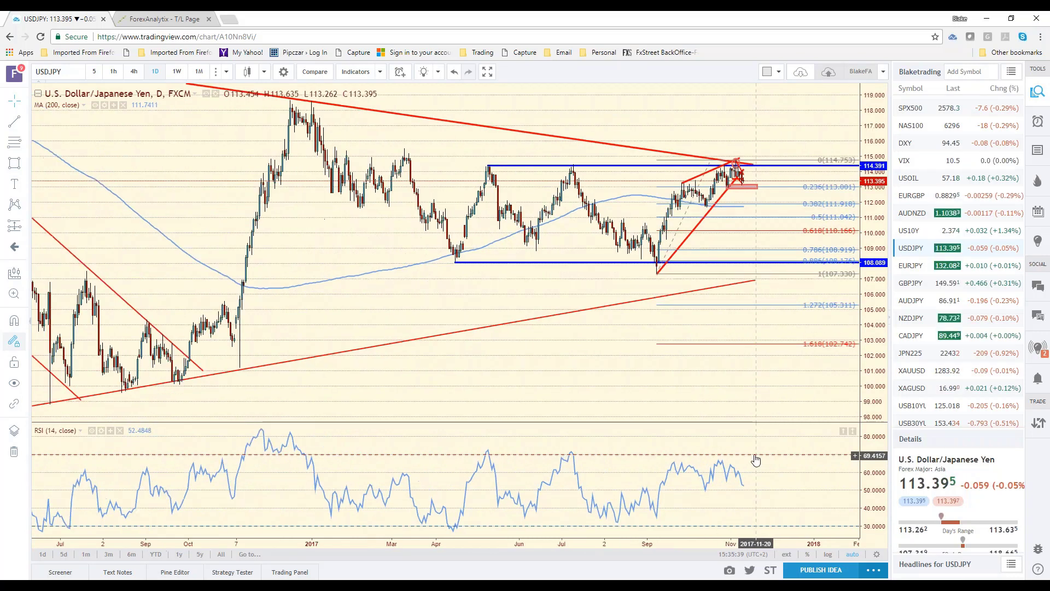
scroll(755, 460, up, 1)
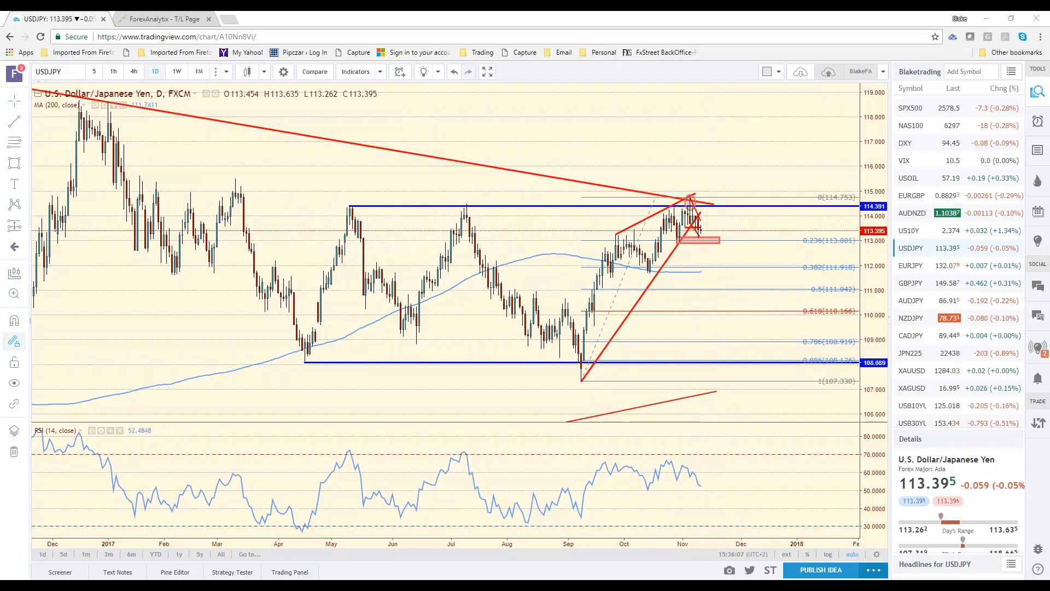
Brush X marks beside the wedge apex and near the 0.5 level, then erase them.
drag(710, 188, 721, 199)
drag(718, 188, 713, 208)
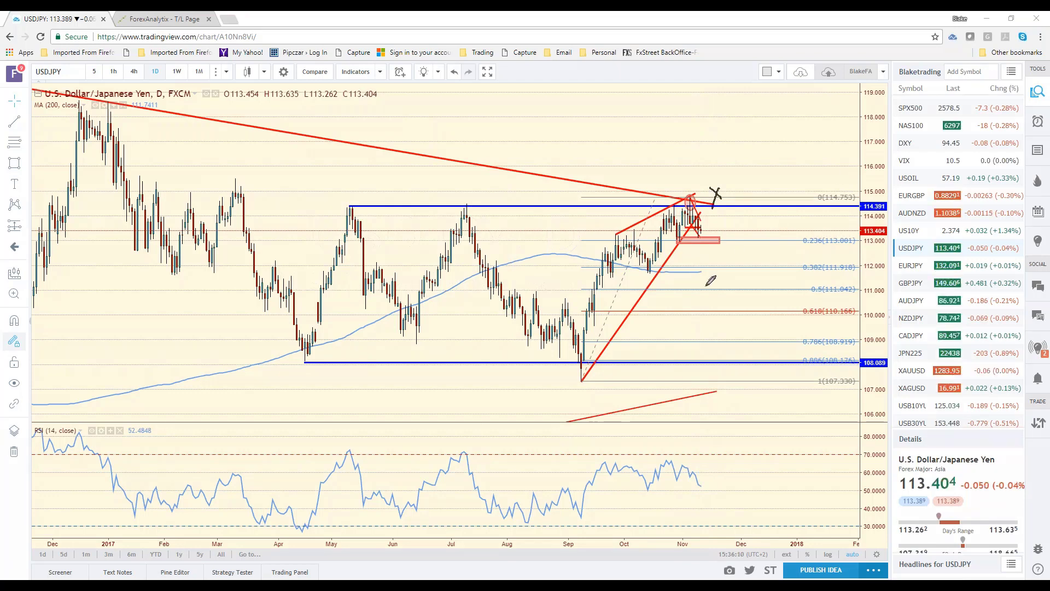
mouse_move(706, 287)
mouse_down()
mouse_move(721, 301)
mouse_move(701, 308)
mouse_up()
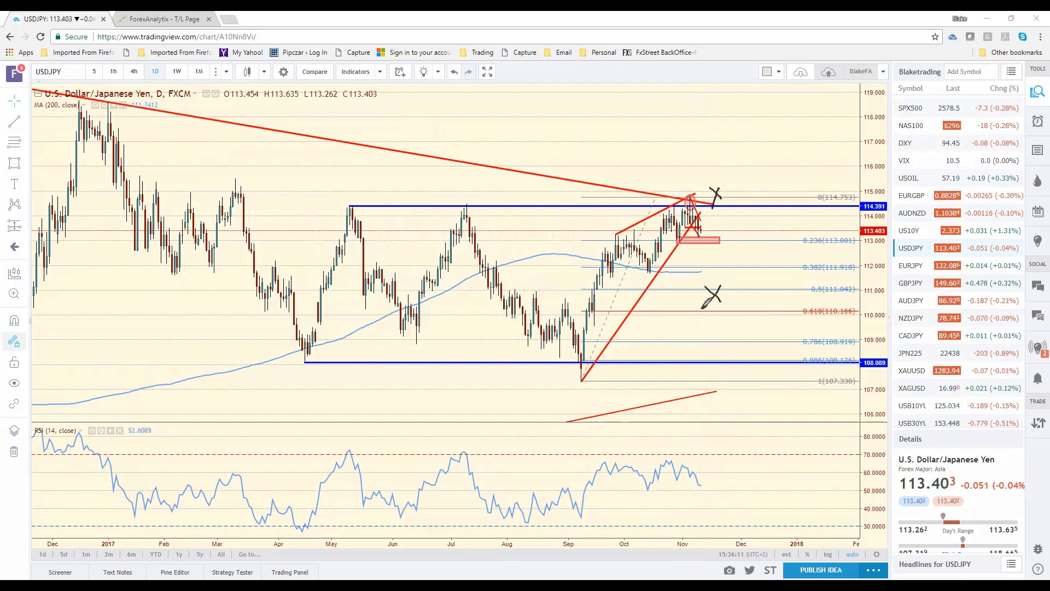
right_click(780, 330)
click(780, 328)
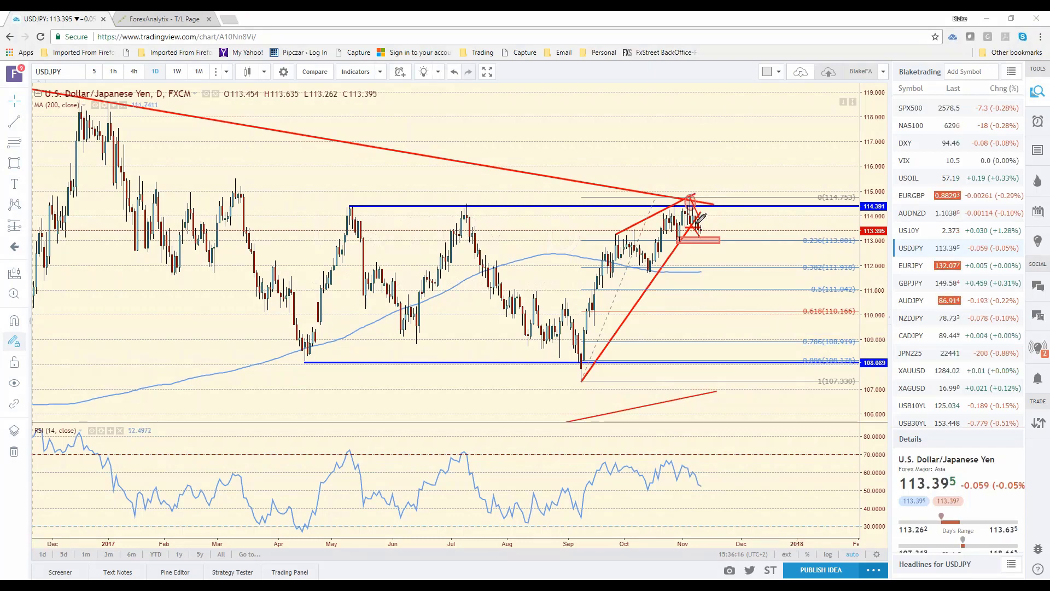
Sketch a black box around the pink zone near 113 with a line toward 111.9.
drag(699, 226, 721, 197)
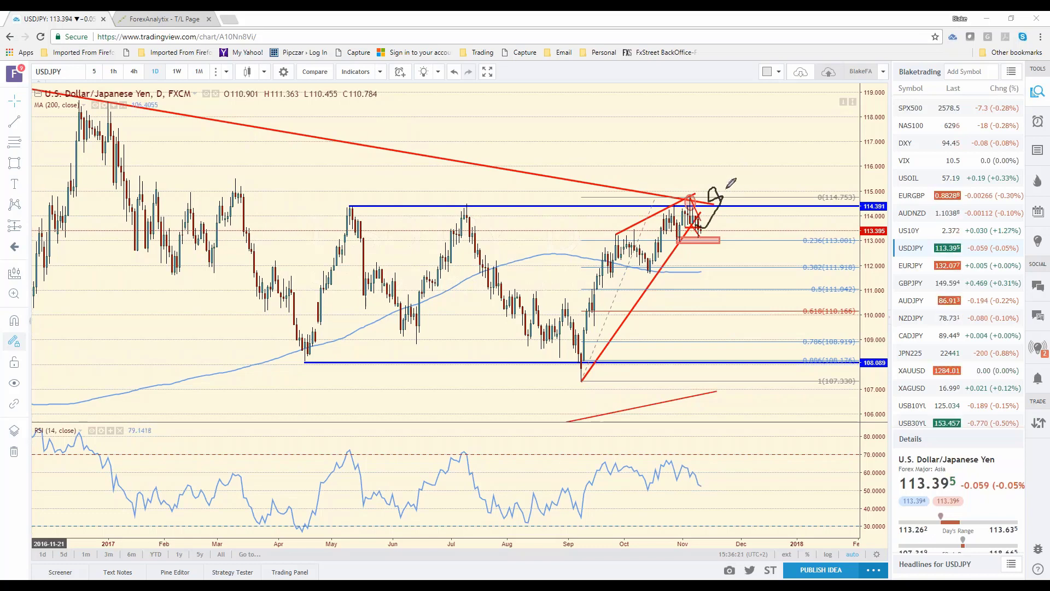
key(ctrl+z)
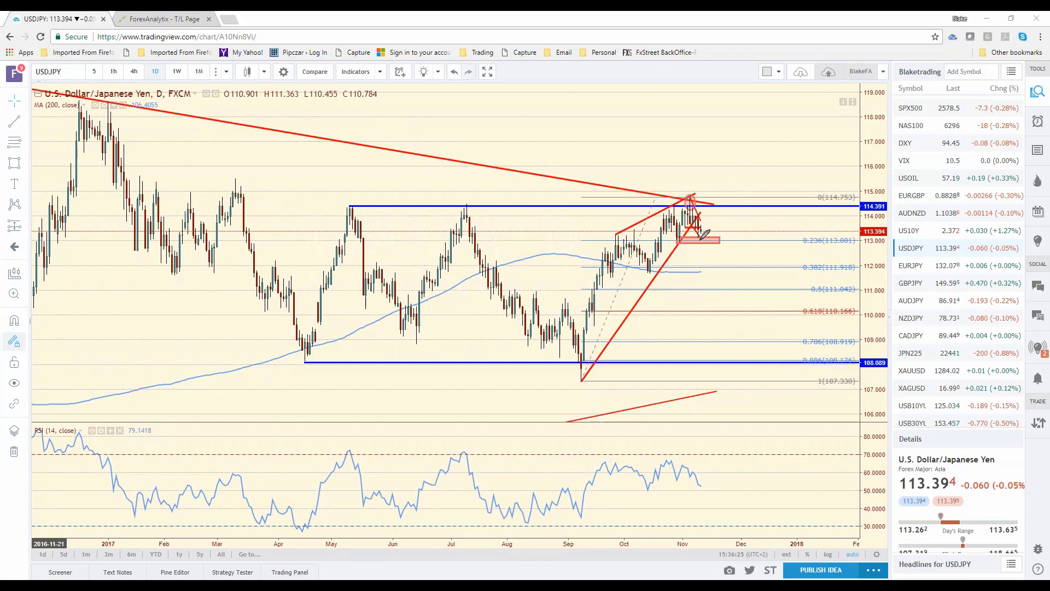
mouse_move(680, 244)
mouse_down()
mouse_move(731, 243)
mouse_move(733, 229)
mouse_move(690, 230)
mouse_up()
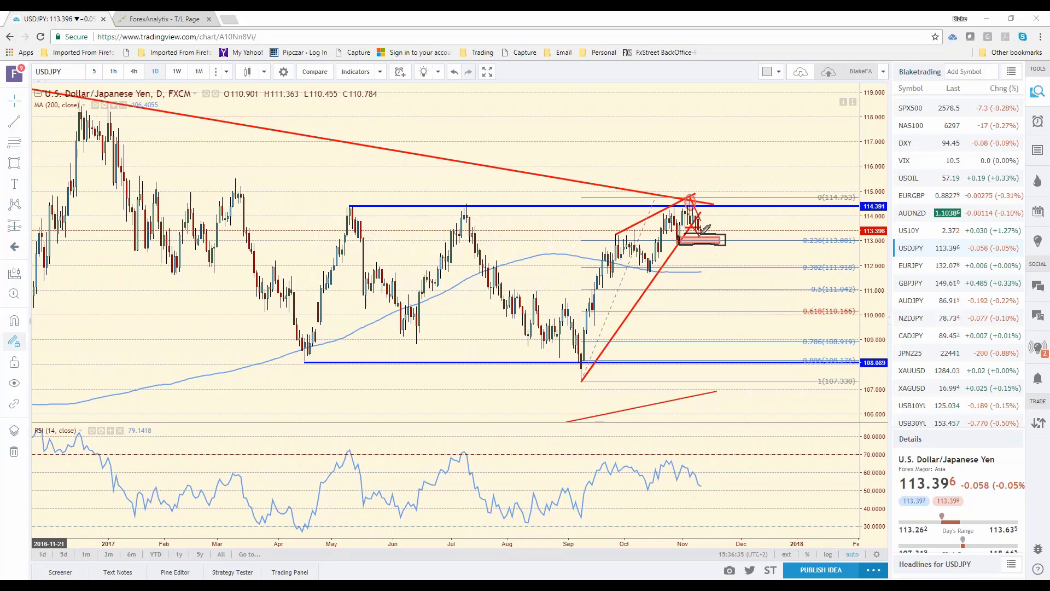
mouse_move(701, 241)
mouse_down()
mouse_move(713, 283)
mouse_move(719, 268)
mouse_up()
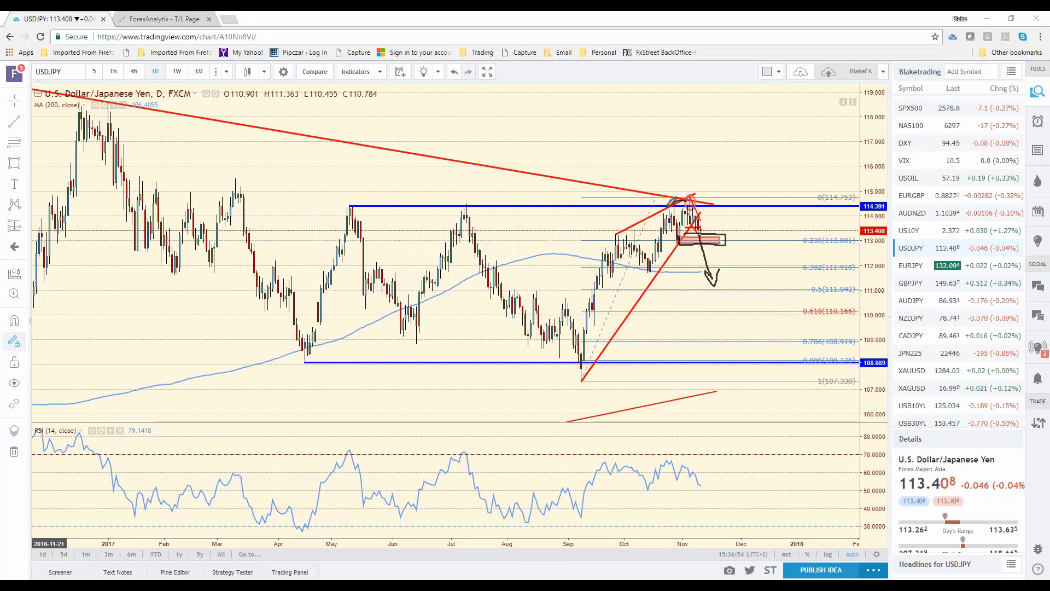
Add more brush strokes near the apex and 112.0, then clear all black sketches.
mouse_move(668, 203)
mouse_down()
mouse_move(663, 229)
mouse_move(686, 240)
mouse_move(714, 221)
mouse_move(707, 201)
mouse_up()
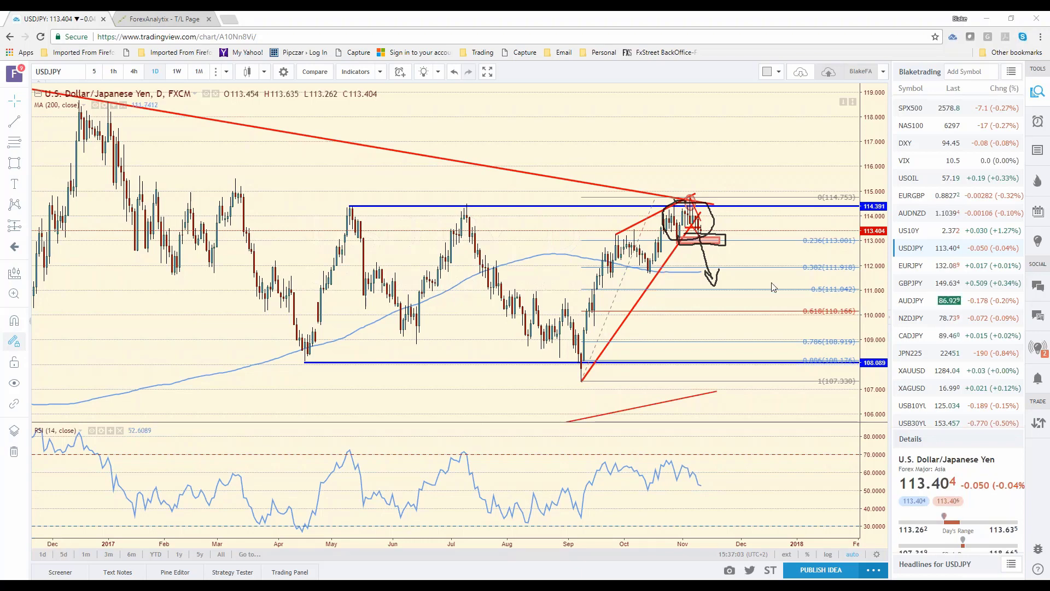
key(Escape)
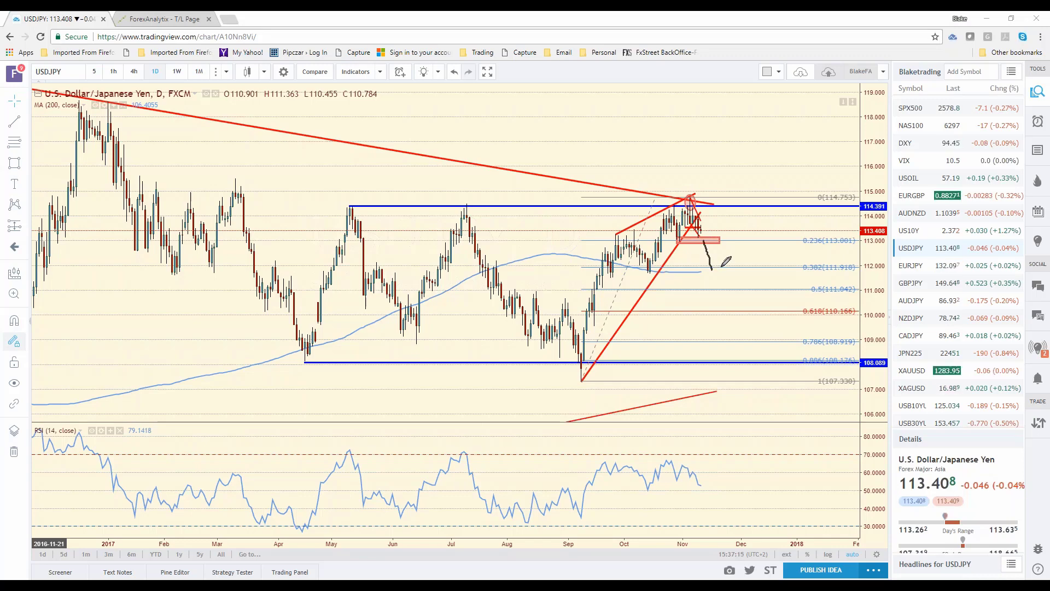
mouse_move(721, 266)
mouse_down()
mouse_move(699, 267)
mouse_move(726, 261)
mouse_up()
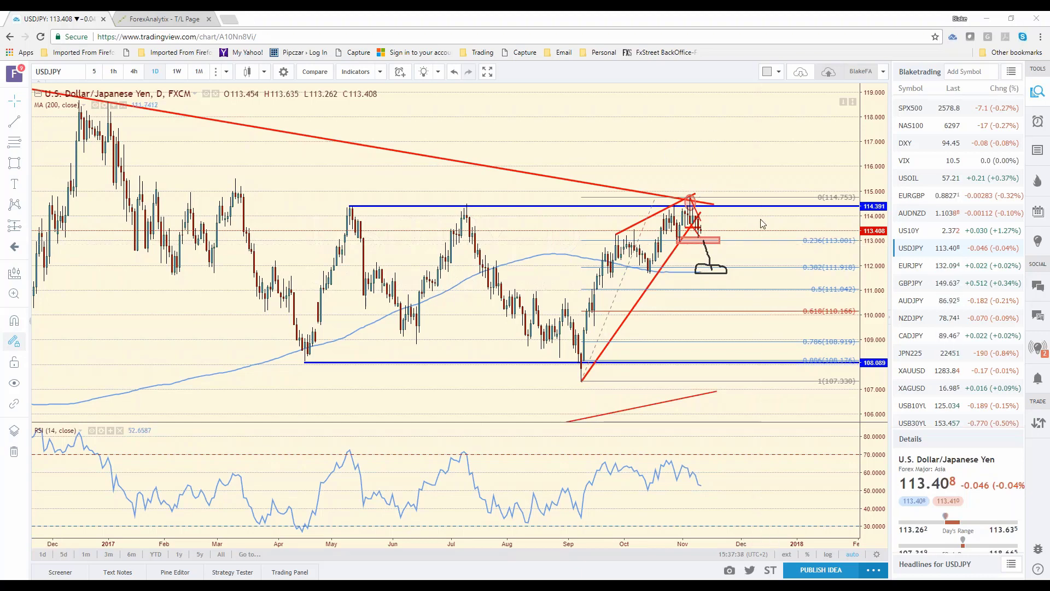
key(Escape)
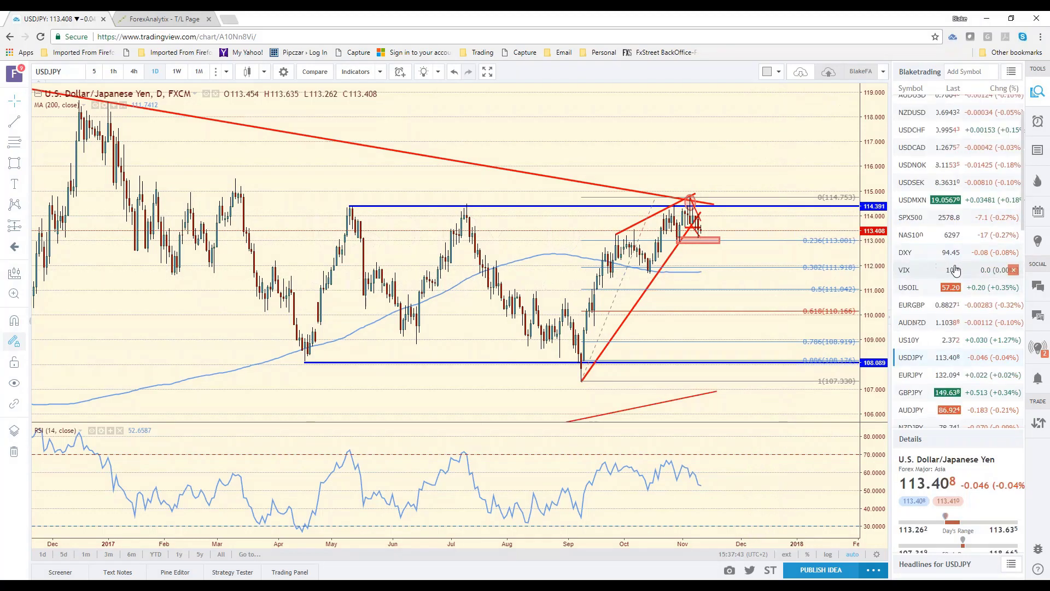
Open EURUSD from the watchlist and set it to the 1-hour timeframe.
scroll(934, 148, up, 3)
click(933, 111)
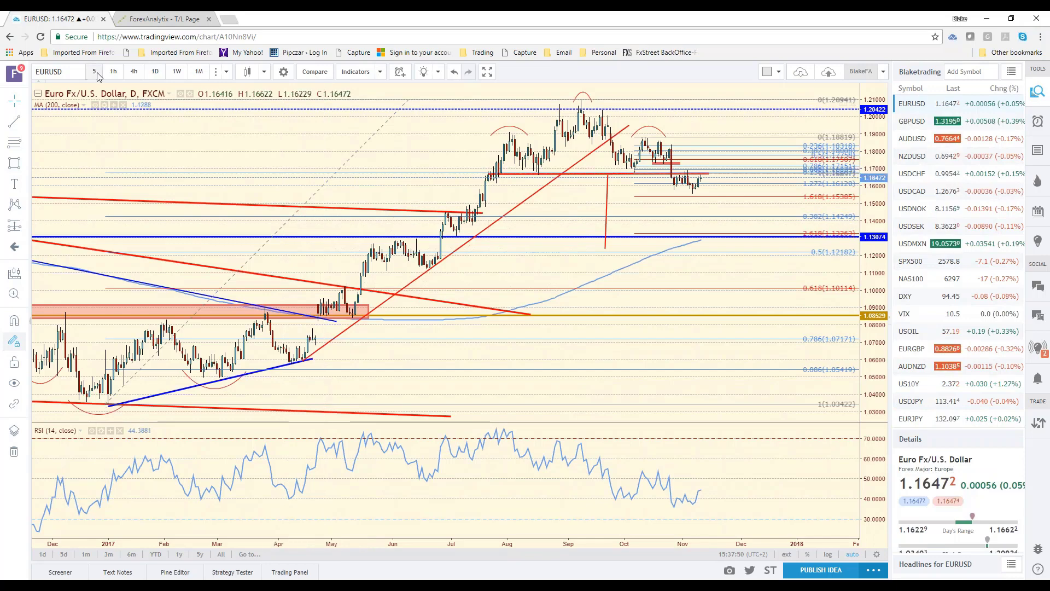
click(94, 72)
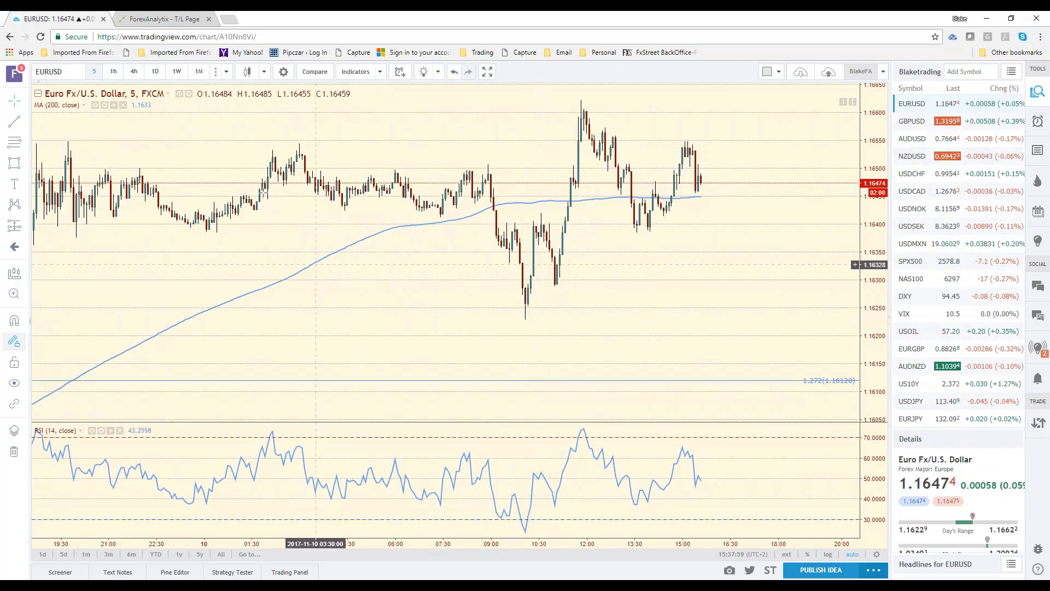
click(113, 72)
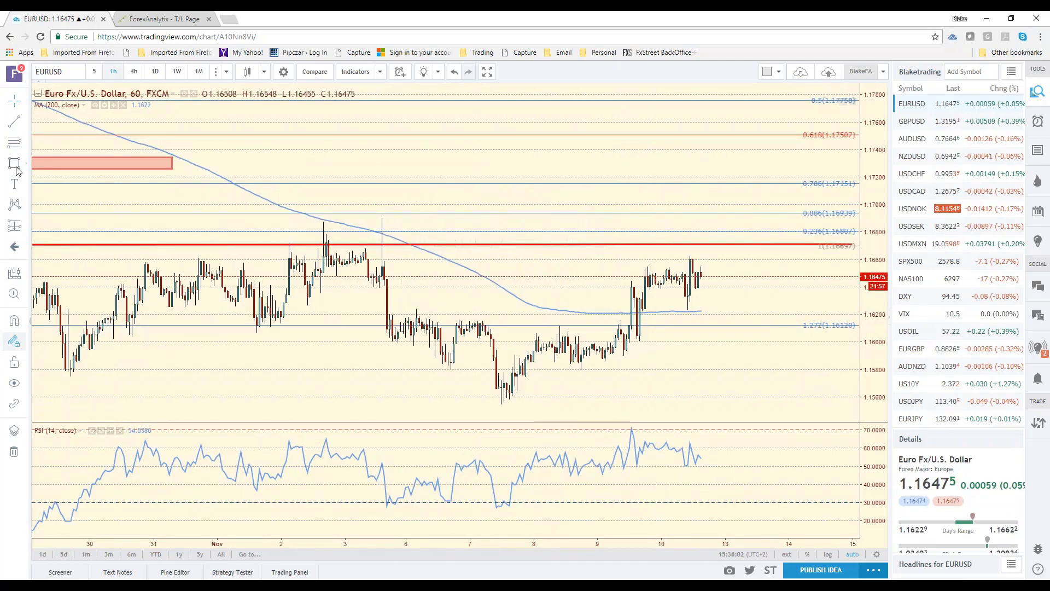
Draw a red zone around 1.1620 from Nov 3 past the latest bars, then open DXY.
mouse_move(393, 315)
mouse_down()
mouse_move(727, 320)
mouse_move(735, 311)
mouse_up()
click(701, 330)
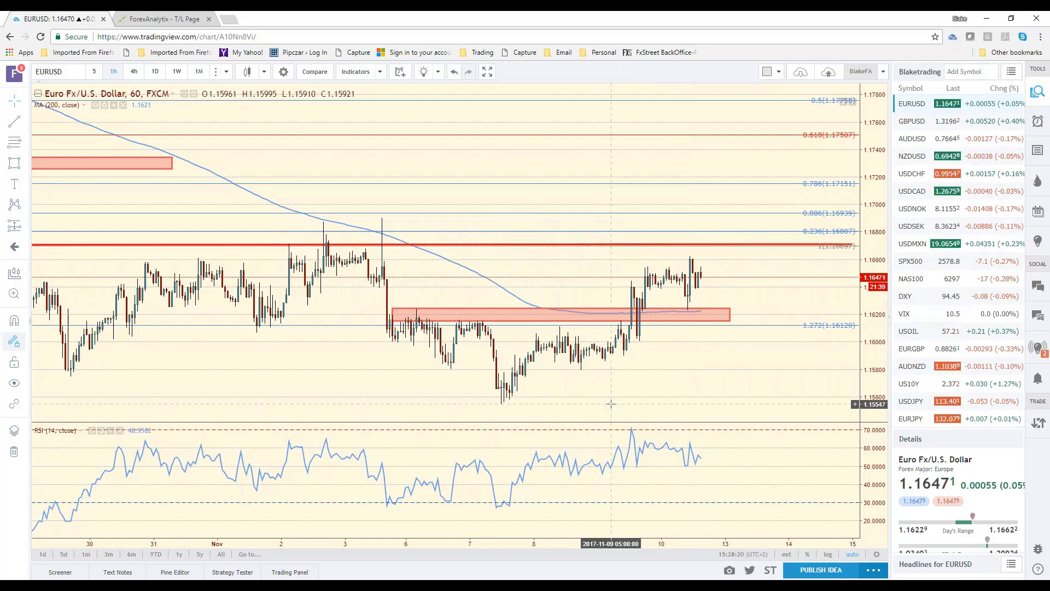
scroll(611, 404, down, 1)
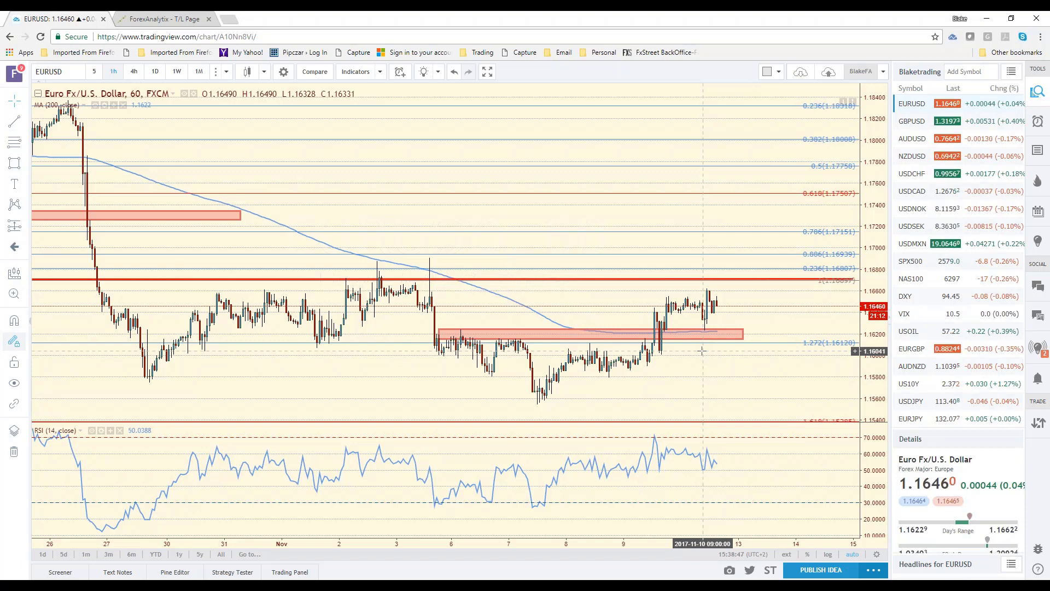
click(927, 300)
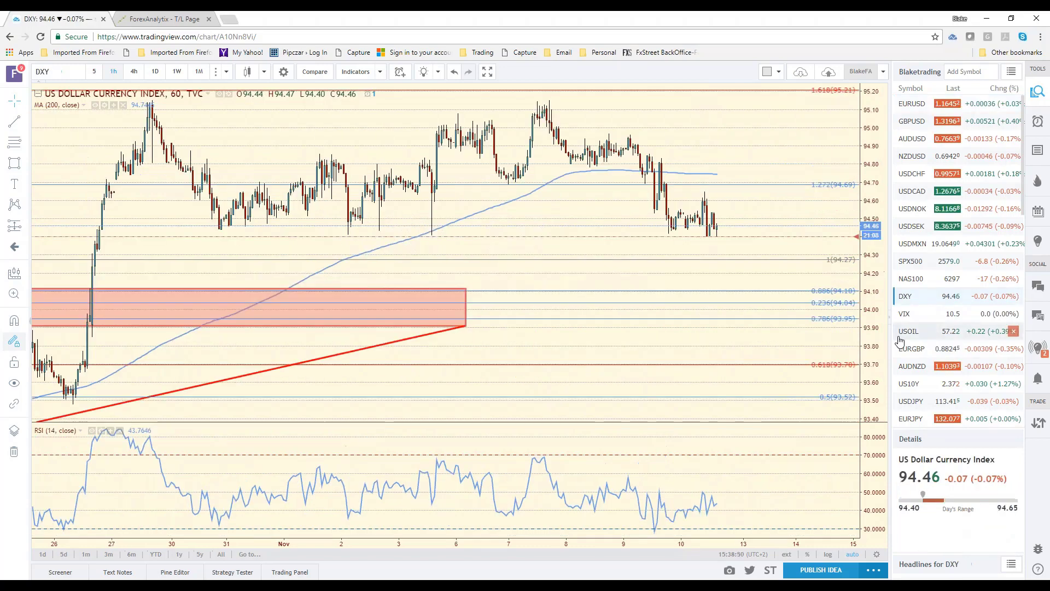
Switch the DXY chart from the 1h to the 1D daily interval.
key(d)
key(Return)
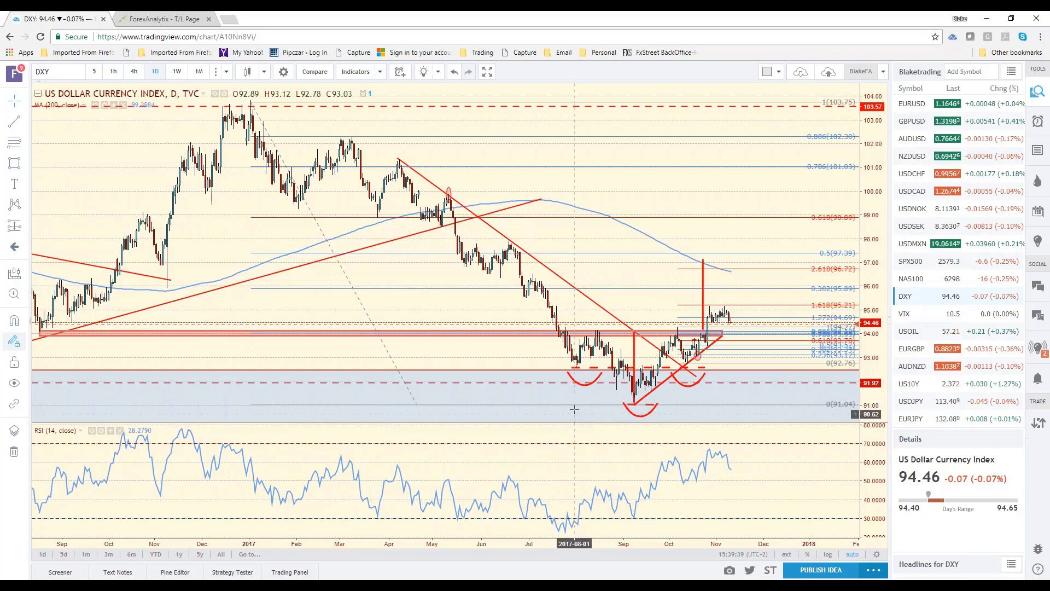
Extend the rising red DXY trendline past the latest daily candles.
click(722, 342)
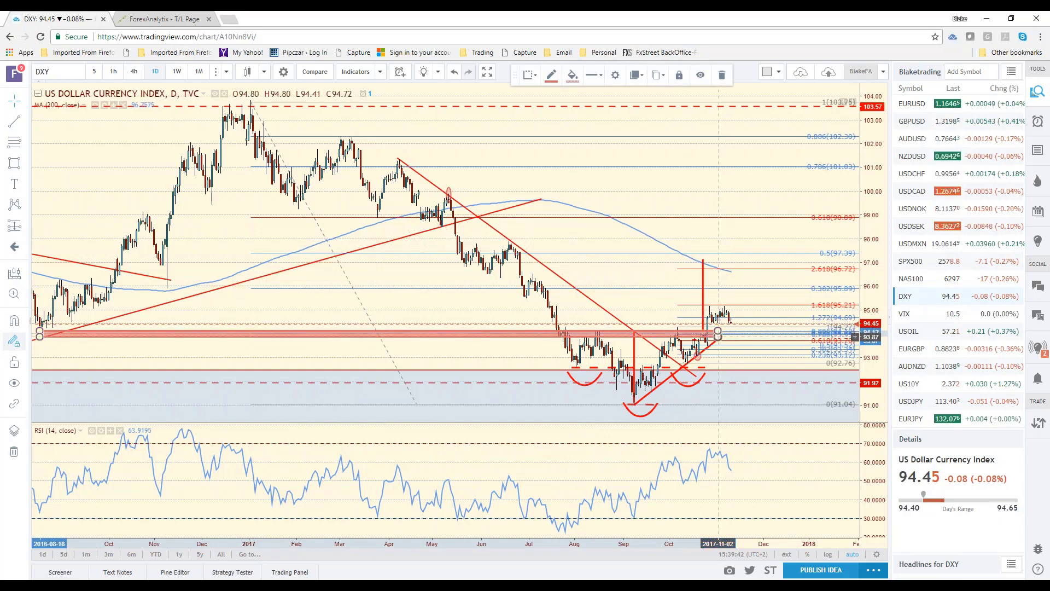
click(721, 342)
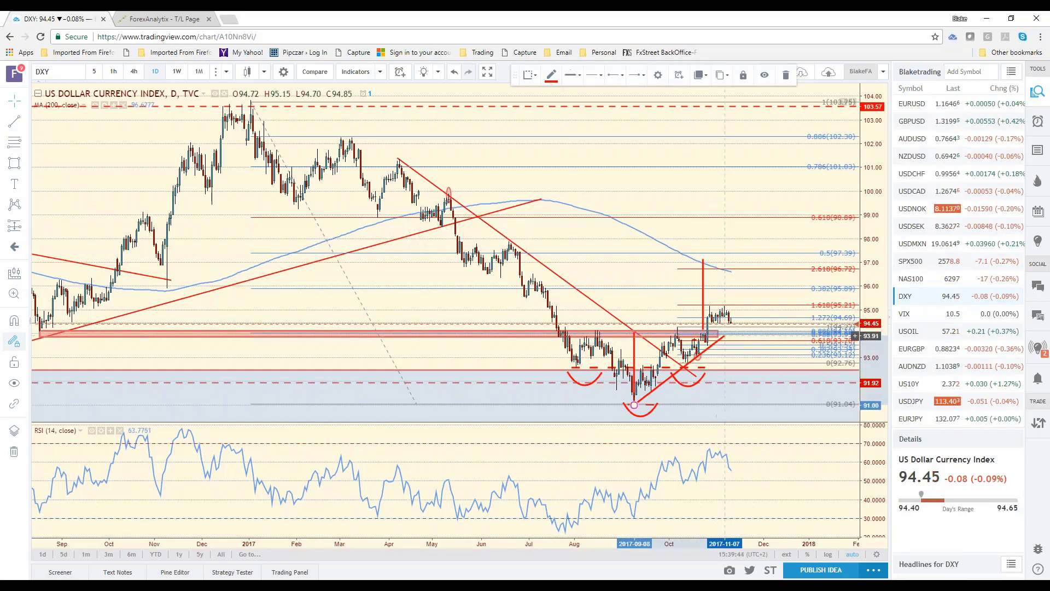
drag(721, 342, 742, 321)
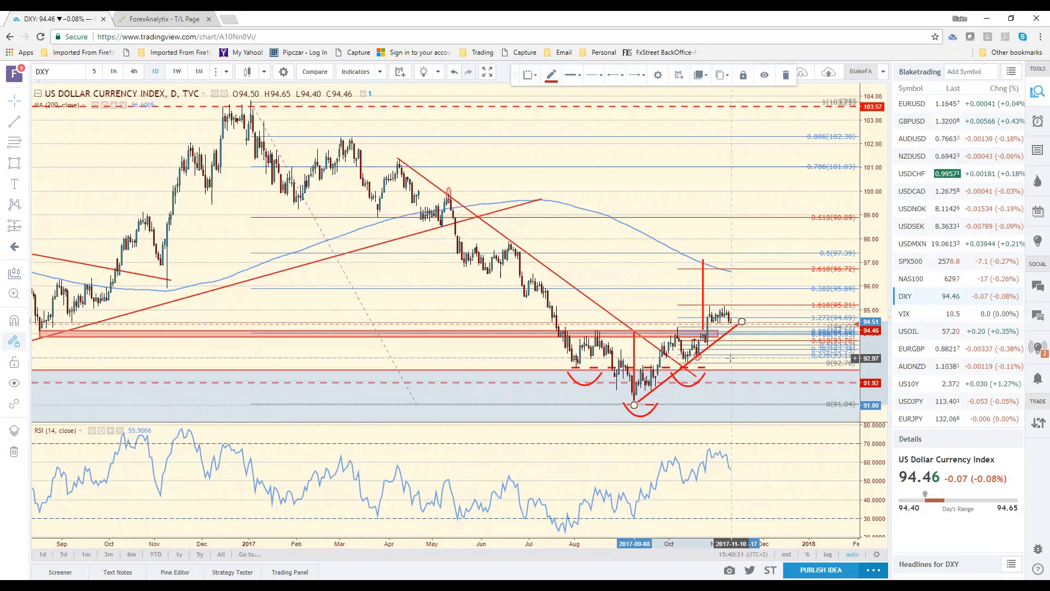
Open the EURUSD daily chart from the watchlist.
click(908, 104)
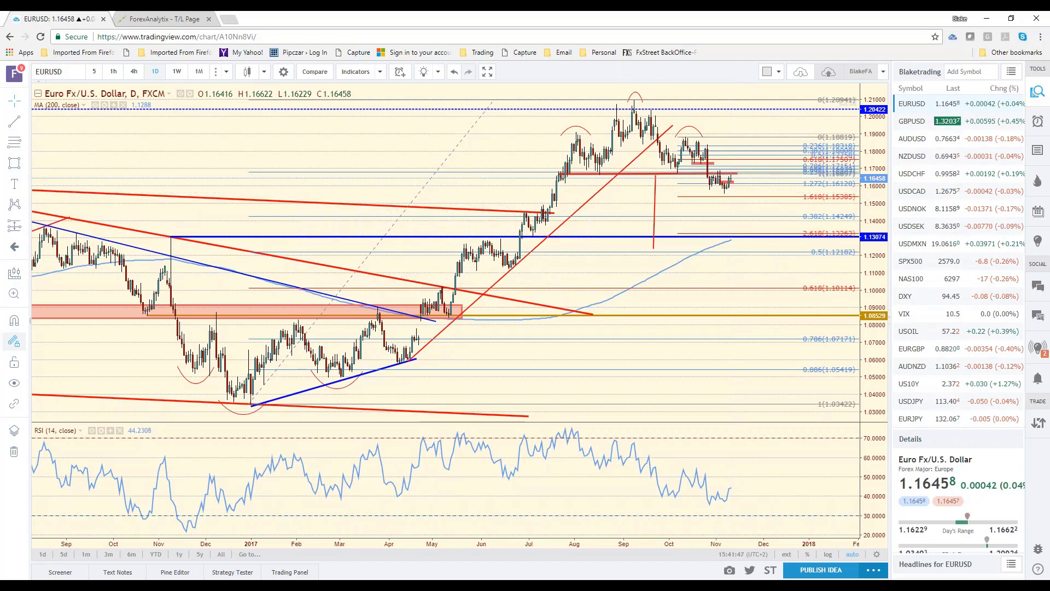
Switch EURUSD to the 4-hour timeframe and draw a short level line near 1.17.
click(134, 73)
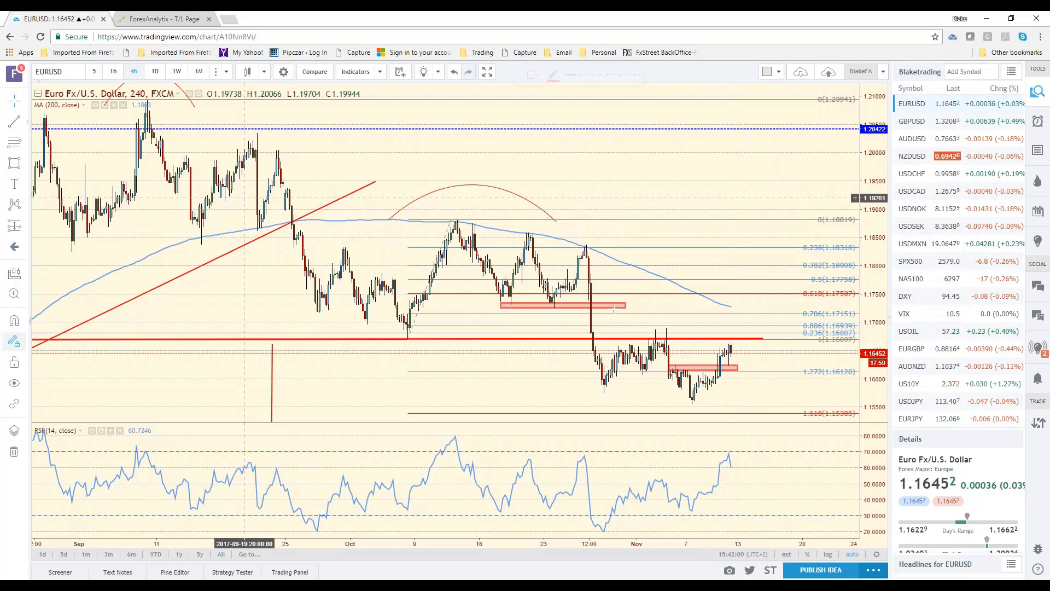
click(643, 327)
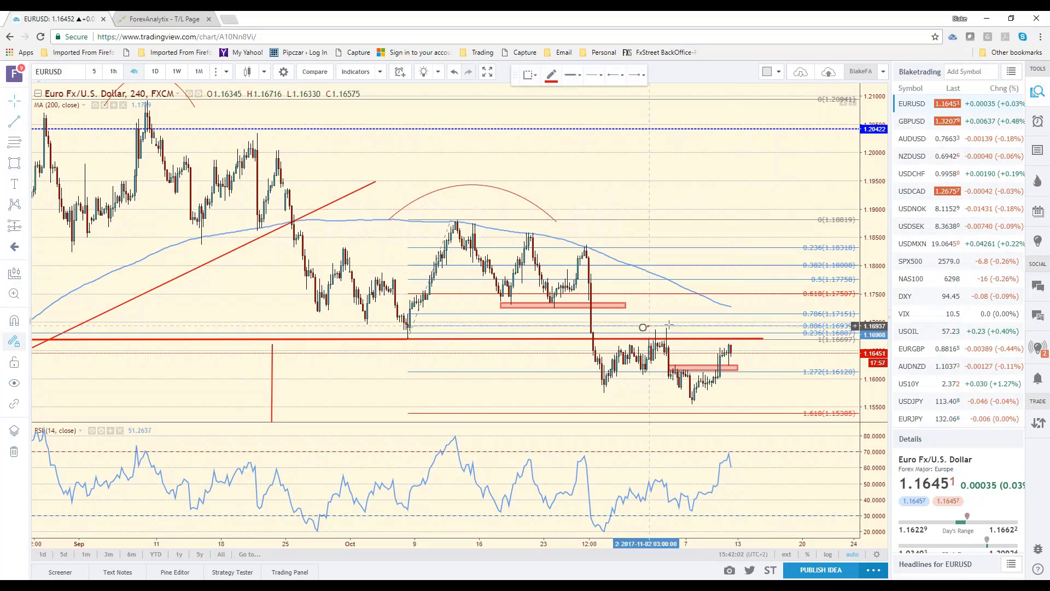
click(756, 326)
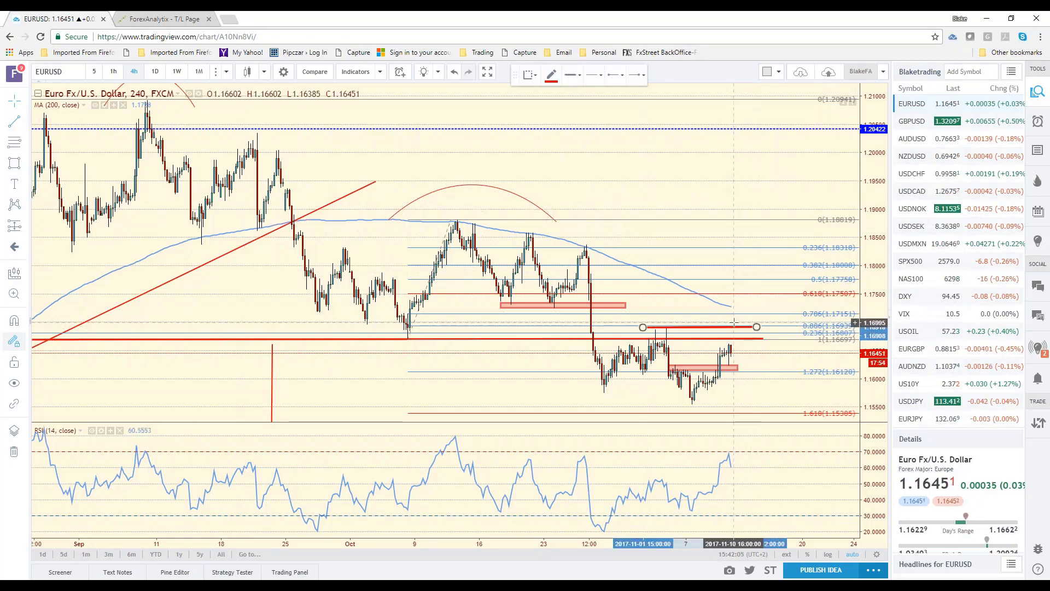
Draw an upward projection arrow from the level toward about 1.1774 and select it.
click(734, 323)
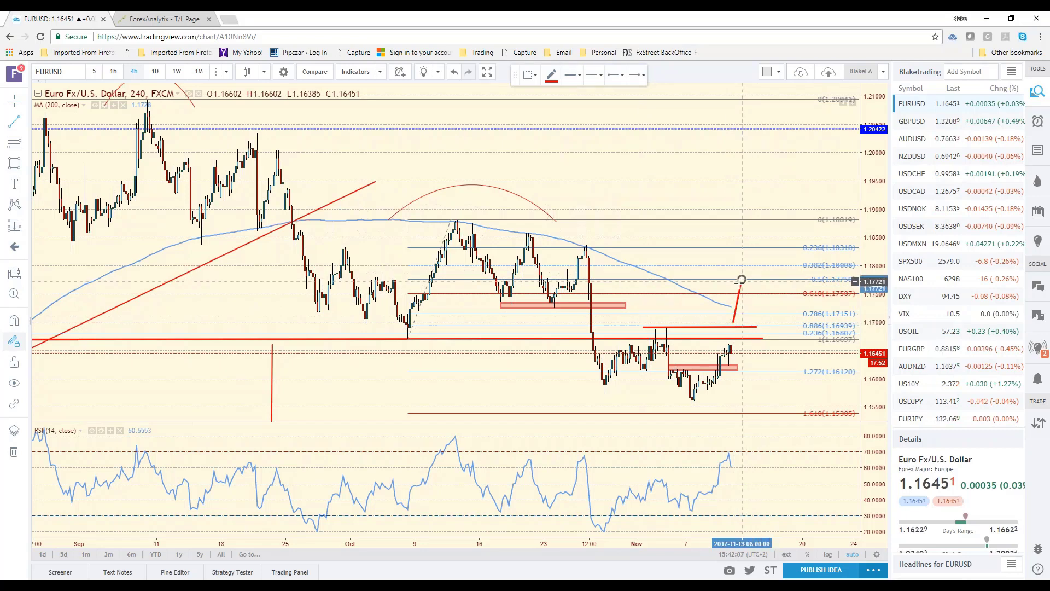
click(742, 279)
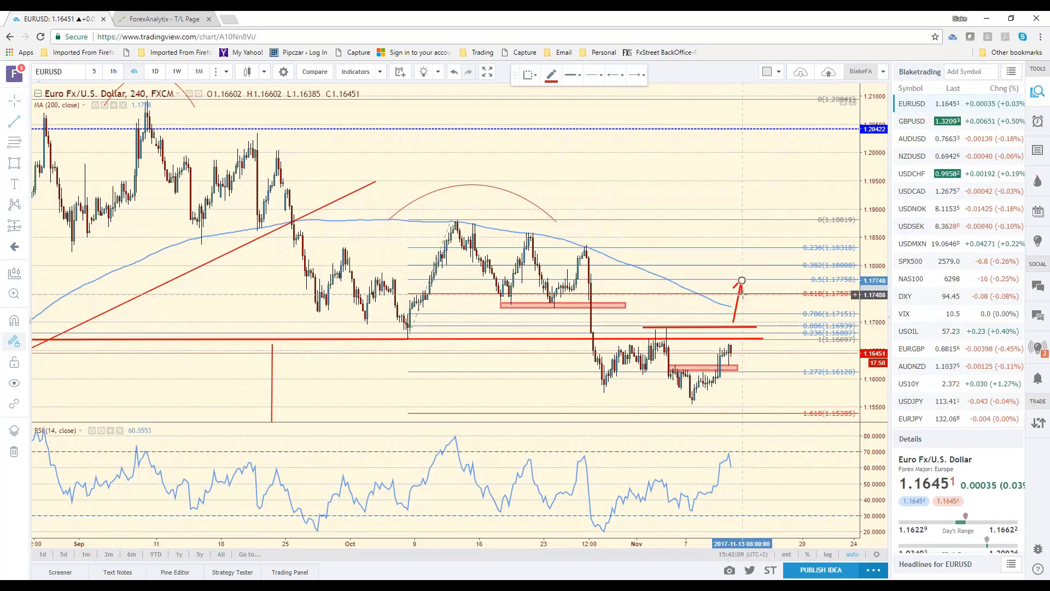
click(733, 324)
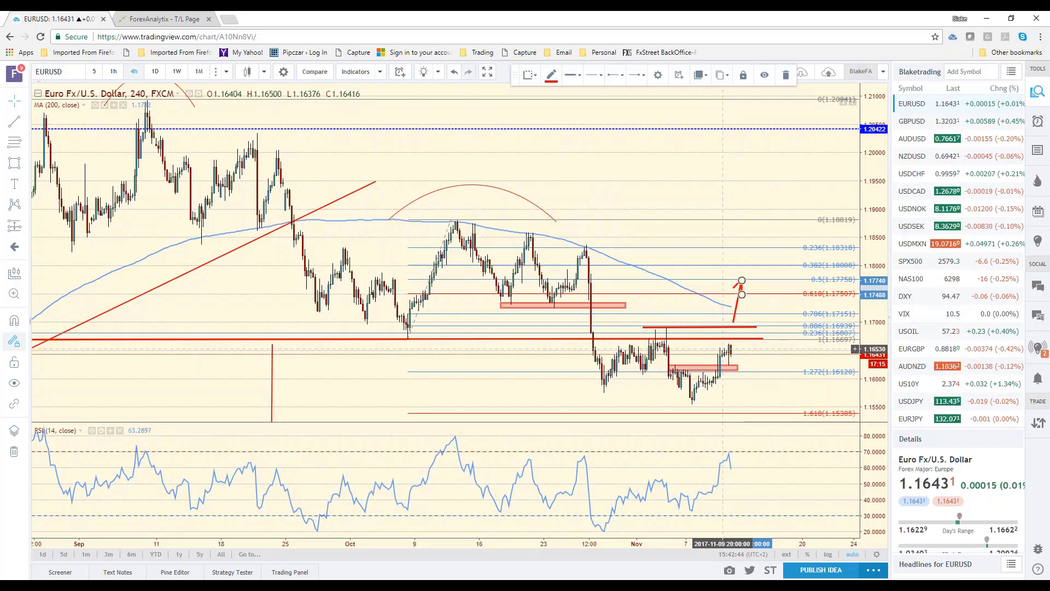
Zoom out the EURUSD 4-hour chart to show the level and arrow in context.
scroll(675, 432, down, 2)
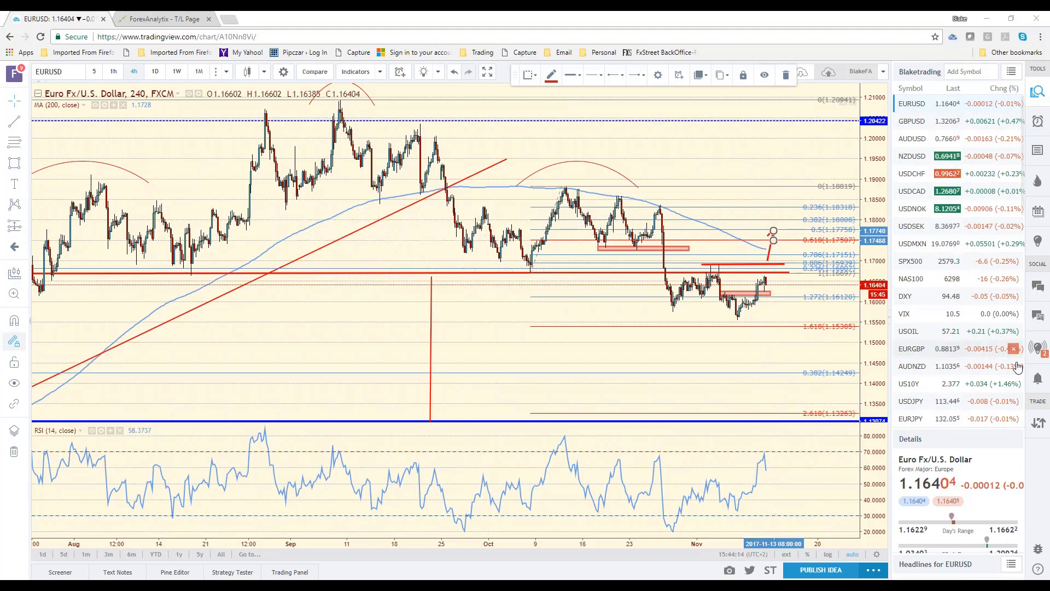
Open USDJPY and zoom out on its wedge drawings, then load the JPN225 index chart.
click(926, 404)
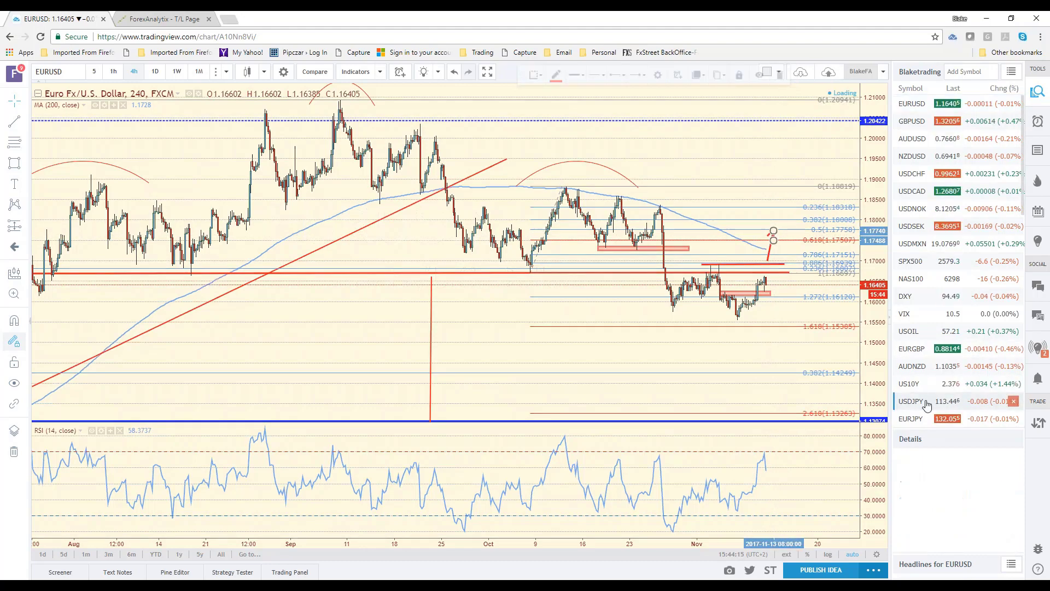
scroll(779, 170, down, 2)
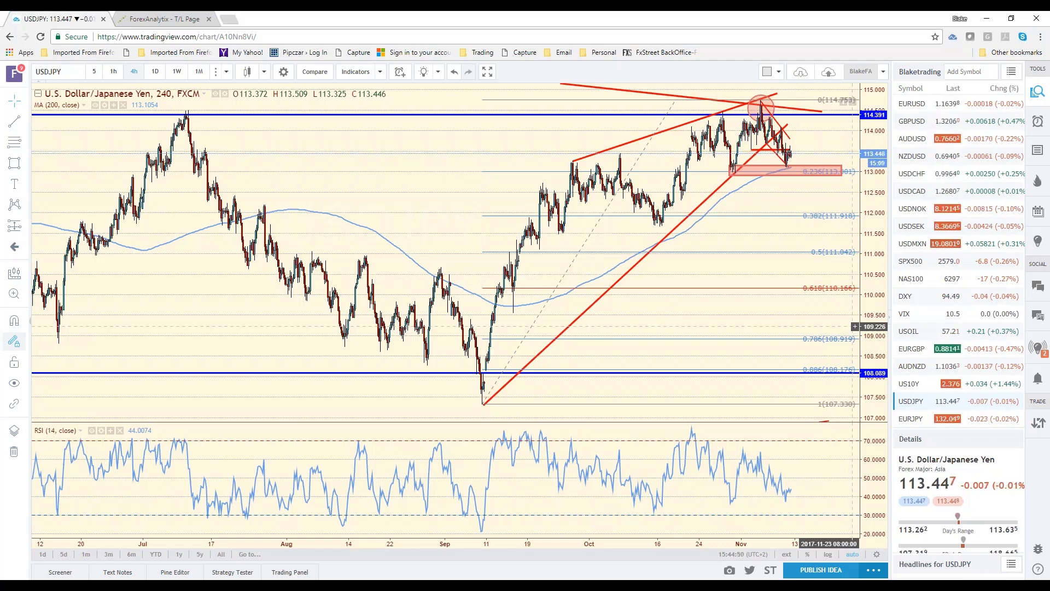
scroll(932, 405, down, 2)
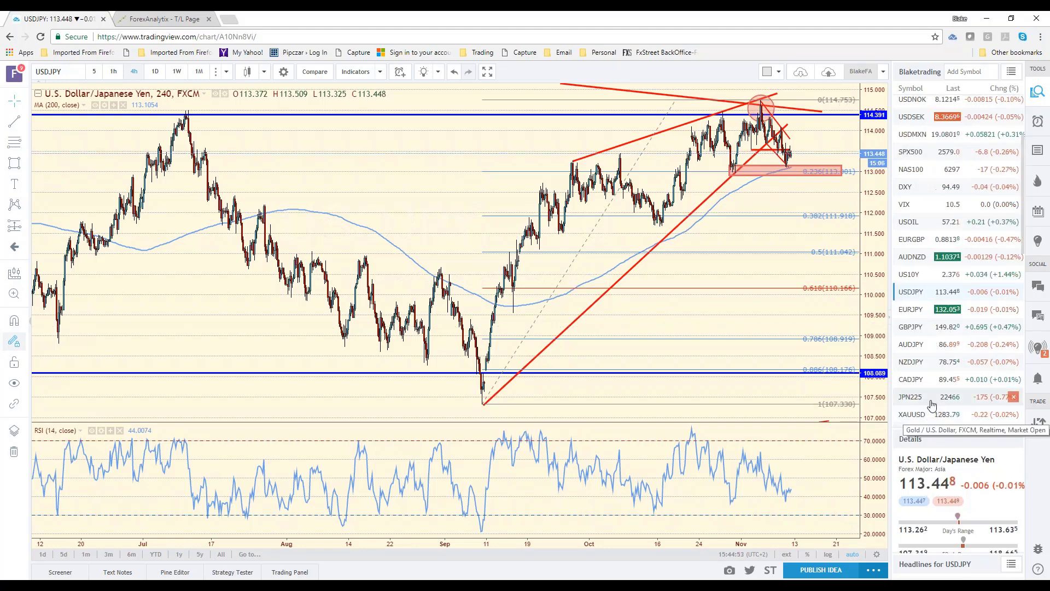
click(932, 400)
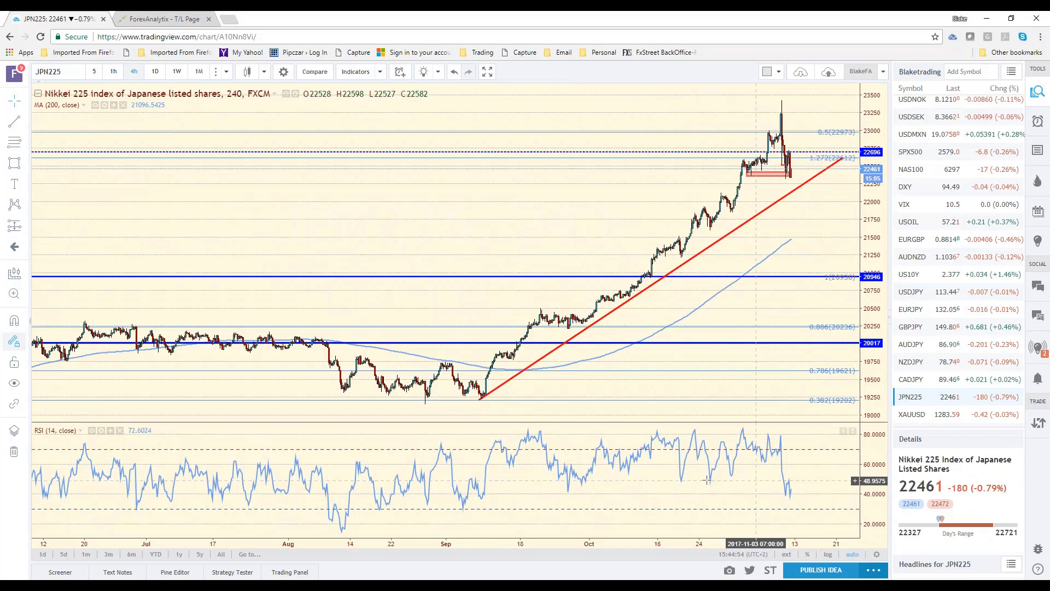
Change the JPN225 chart from 4-hour to 1W weekly candles.
click(177, 71)
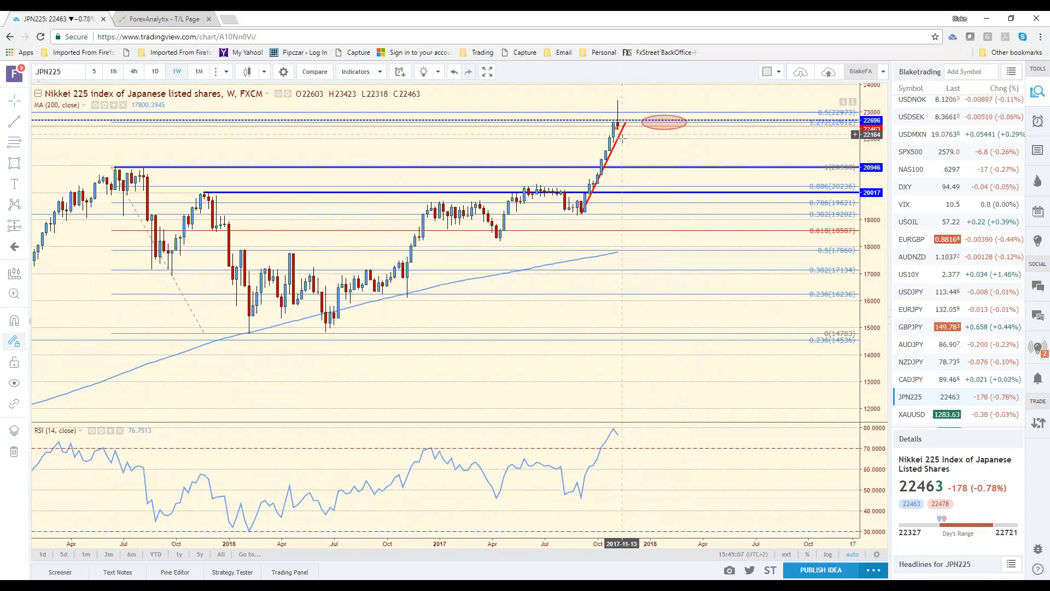
Select the Fibonacci retracement and zoom out to show Nikkei history back to 2013.
click(630, 168)
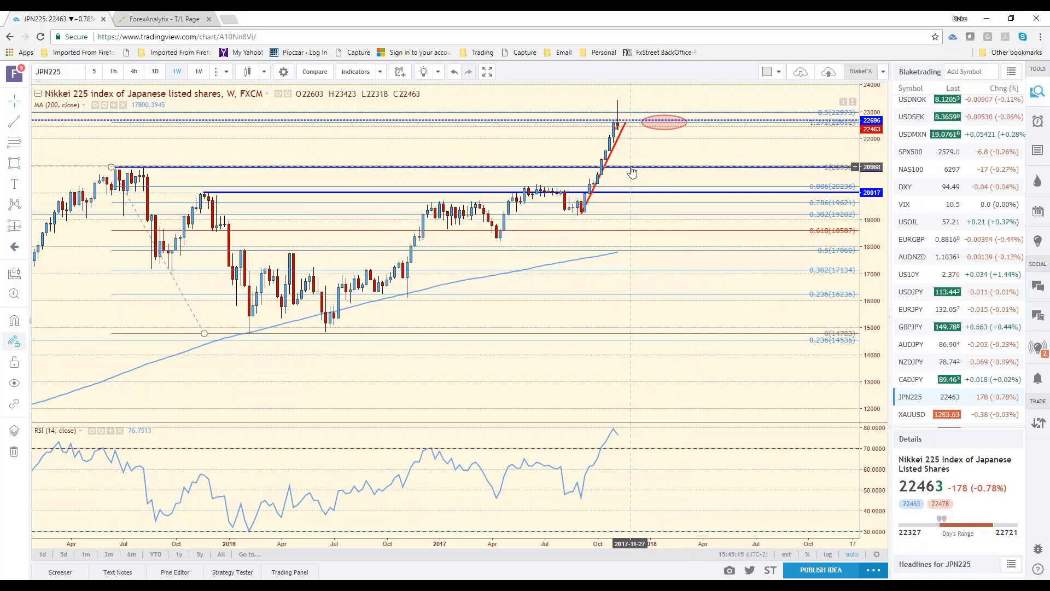
scroll(319, 173, down, 3)
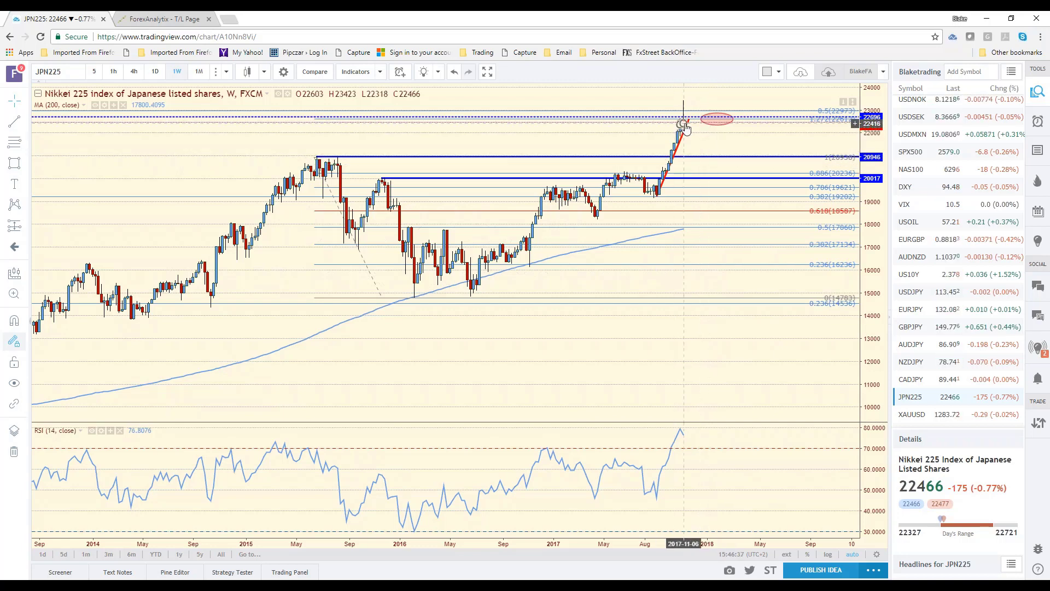
click(692, 156)
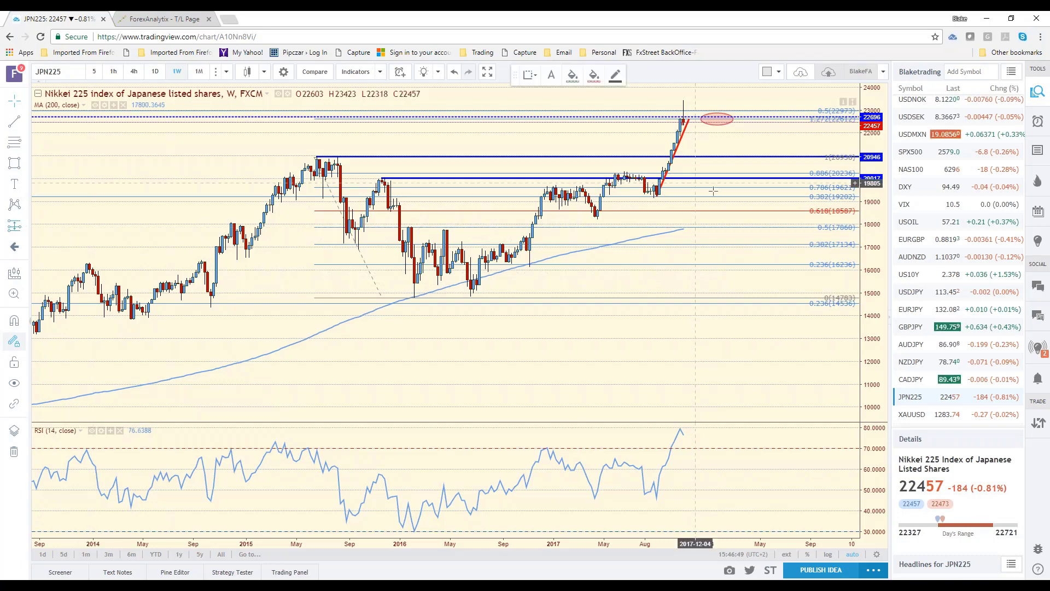
click(694, 138)
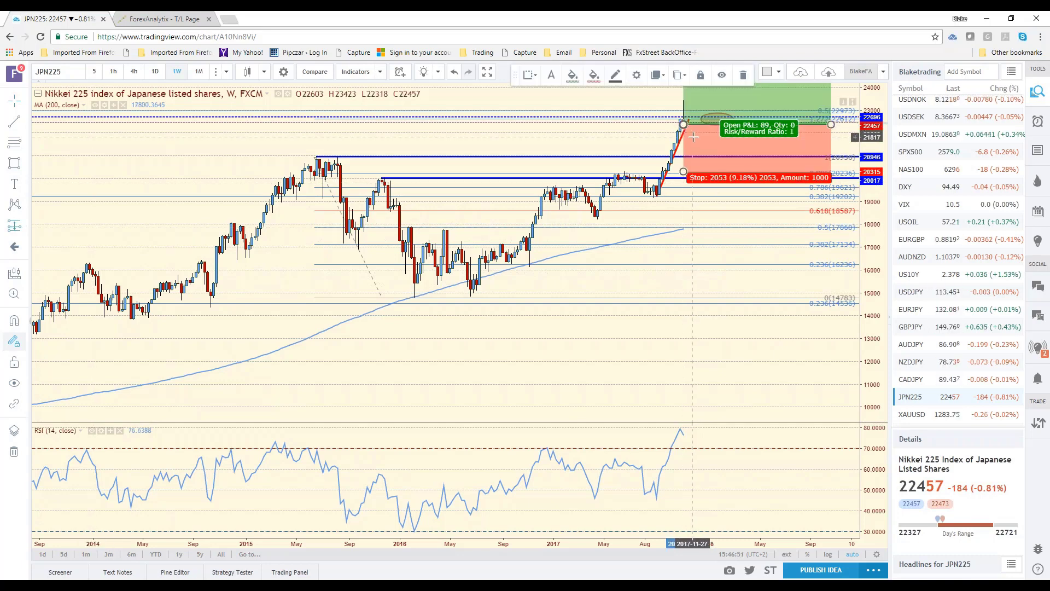
key(Delete)
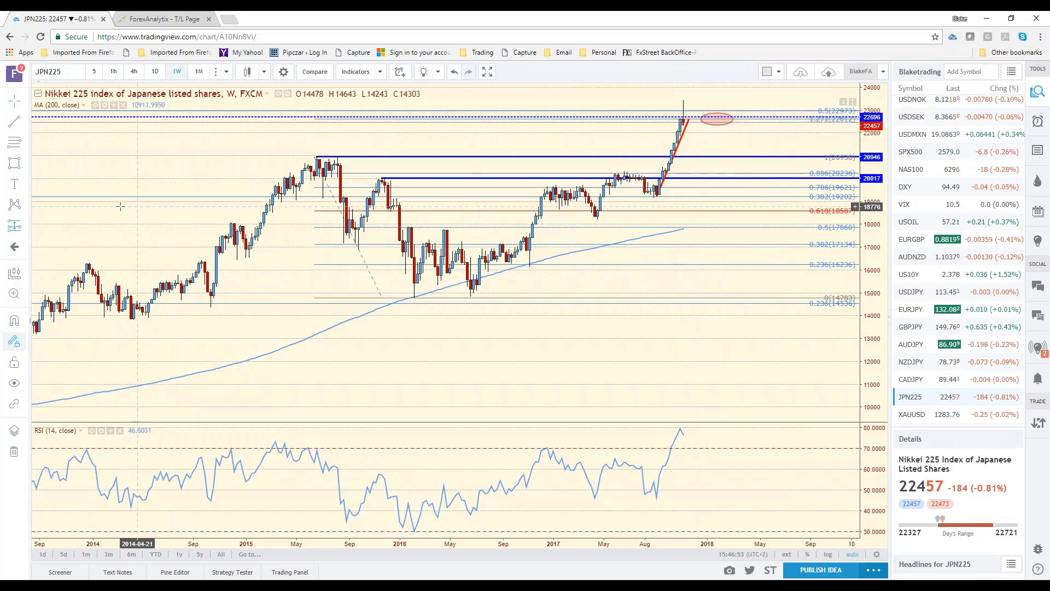
click(15, 273)
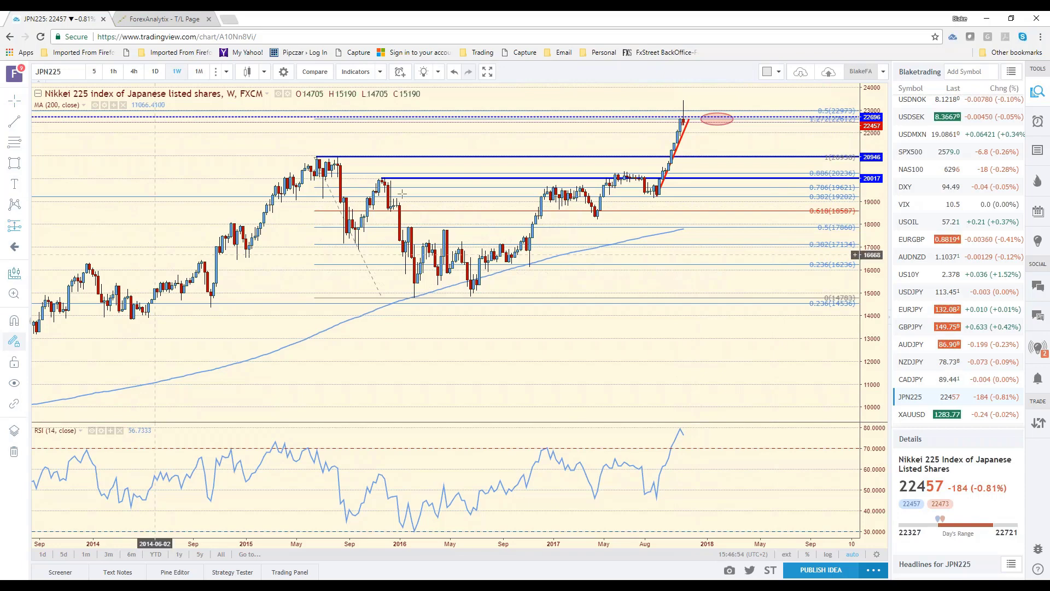
click(684, 124)
Measure the 1342-point (5.99%) pullback from the recent high, clear it, and load EURJPY.
drag(684, 124, 760, 158)
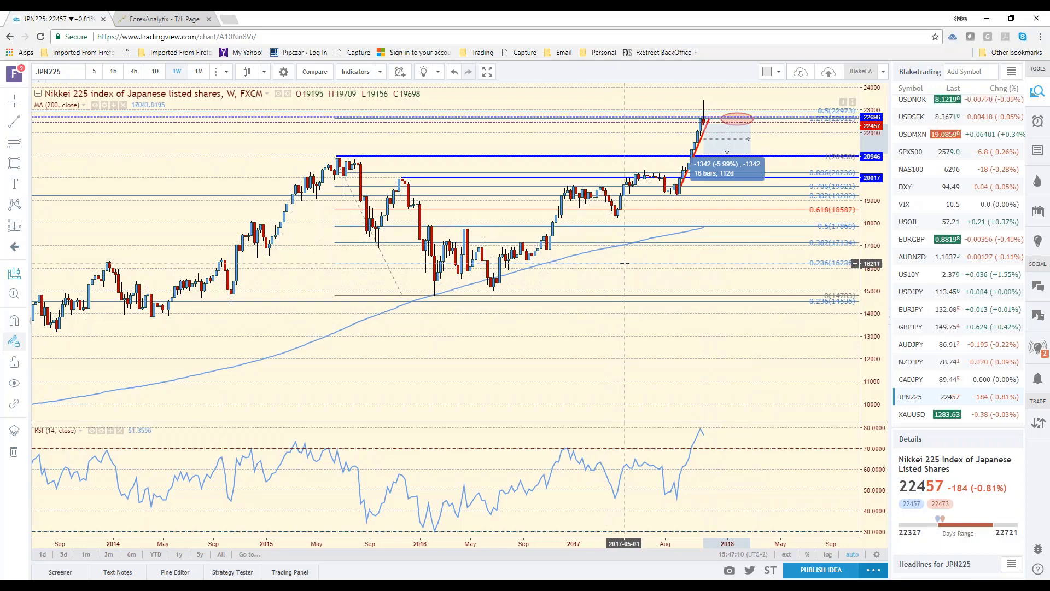
click(727, 195)
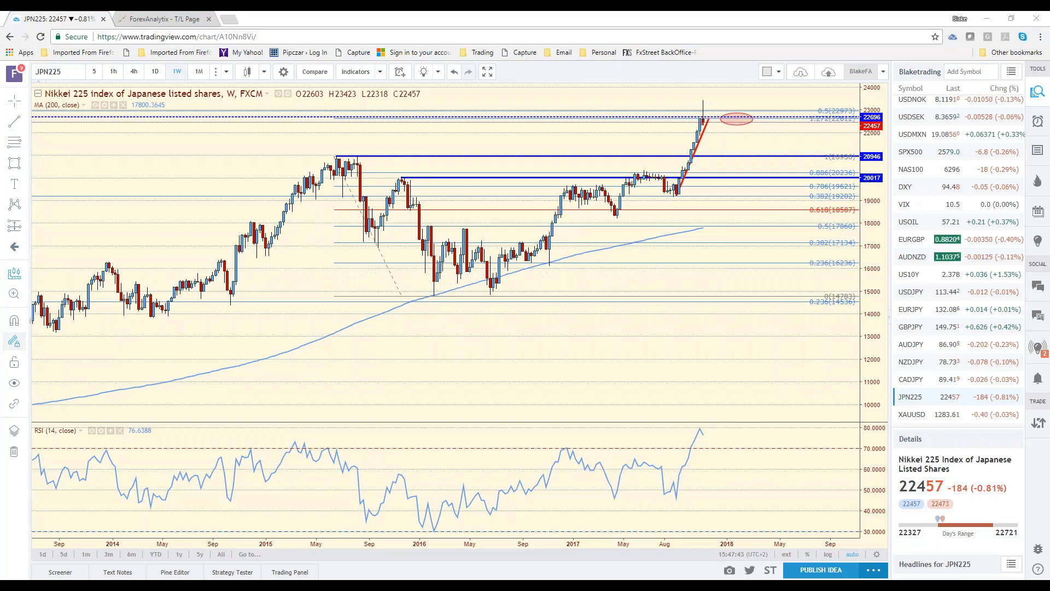
click(921, 314)
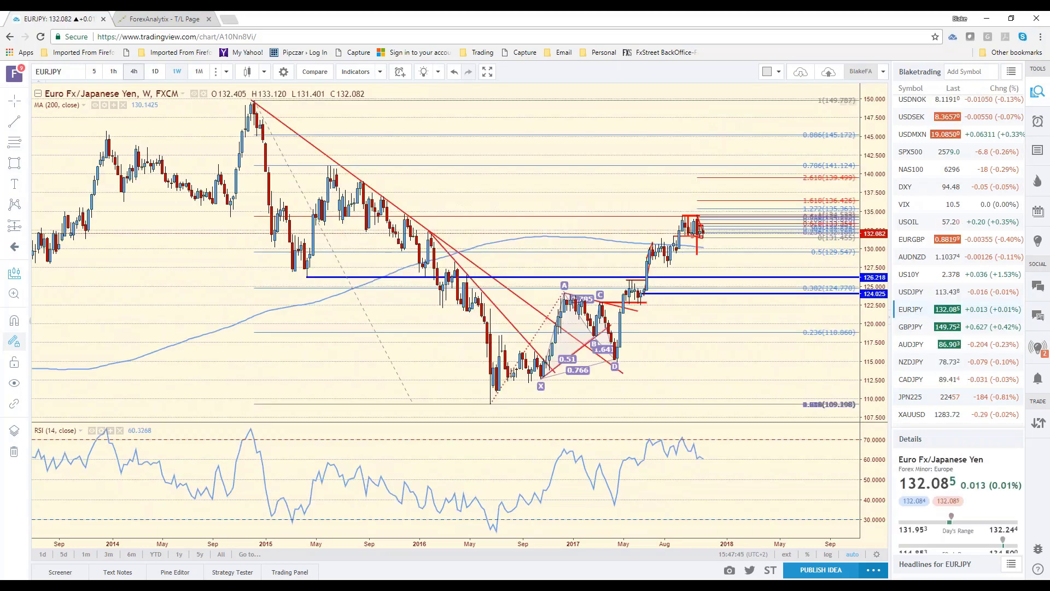
Switch the EURJPY chart to daily candles with 1D.
key(1)
key(d)
key(Return)
scroll(717, 302, up, 3)
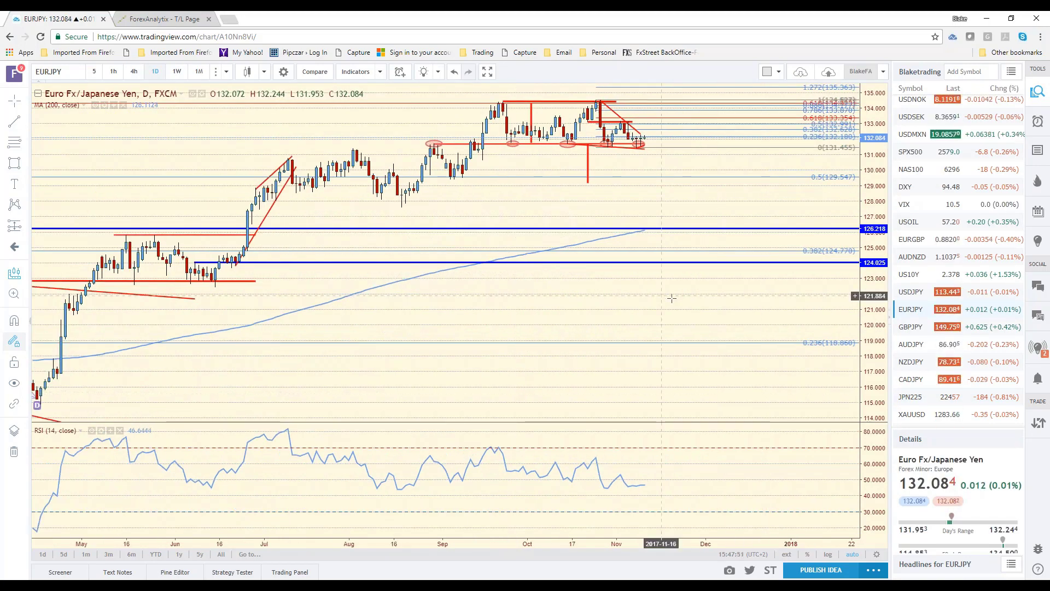
scroll(672, 298, up, 3)
Pan and zoom to the August–November bars around the red support near 131.9.
shift+click(502, 277)
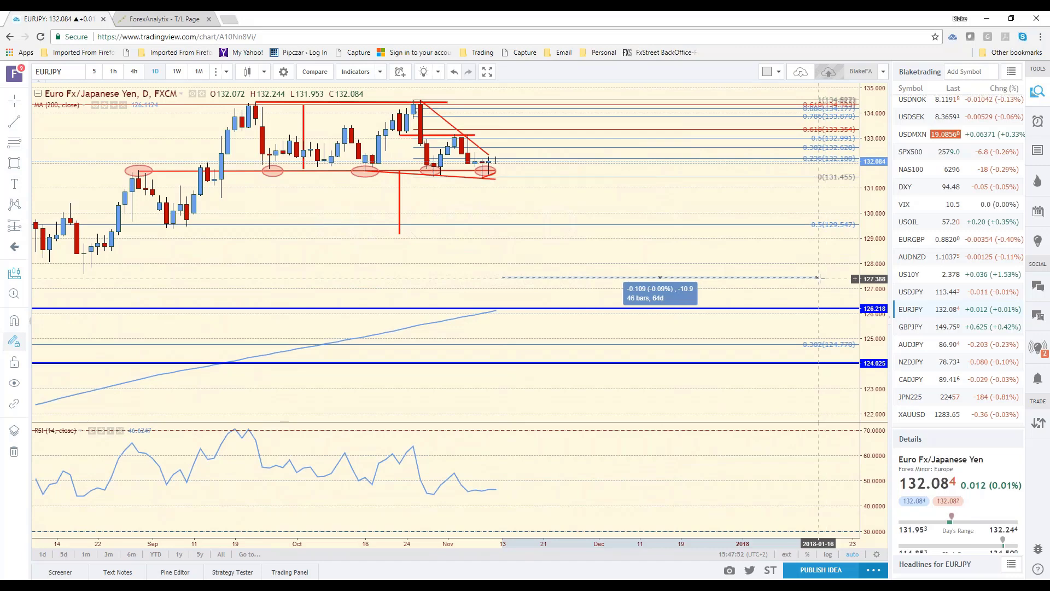
click(819, 278)
shift+click(815, 262)
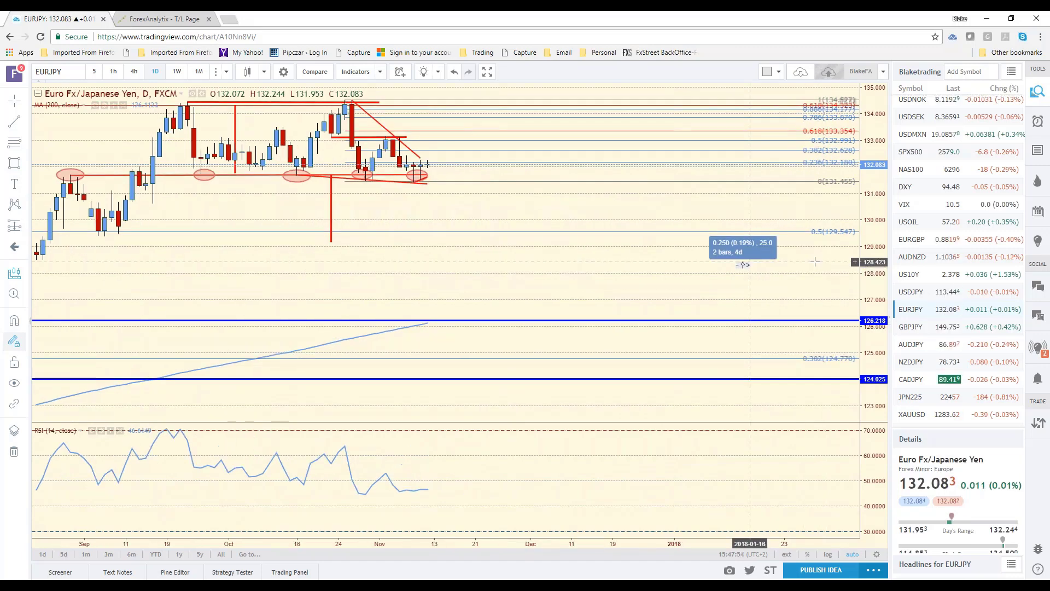
drag(815, 262, 740, 262)
click(408, 265)
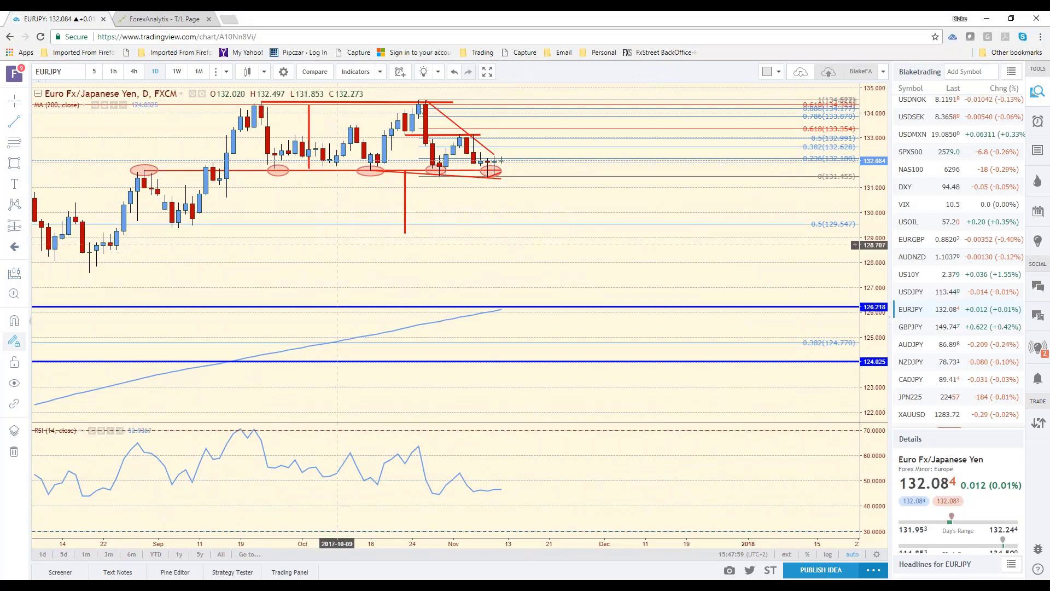
drag(337, 245, 527, 246)
scroll(582, 240, up, 2)
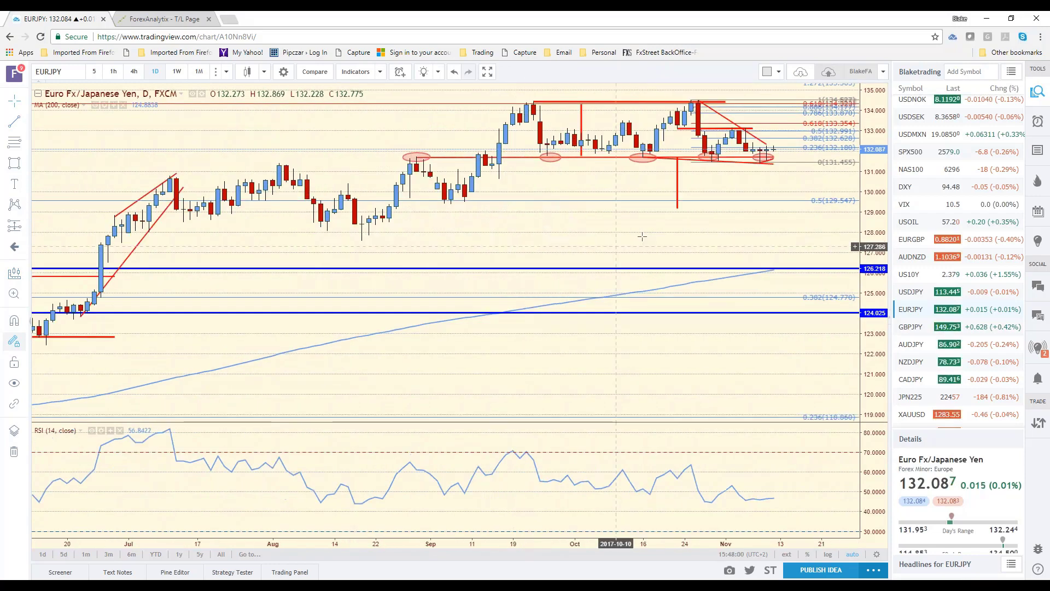
scroll(646, 232, up, 2)
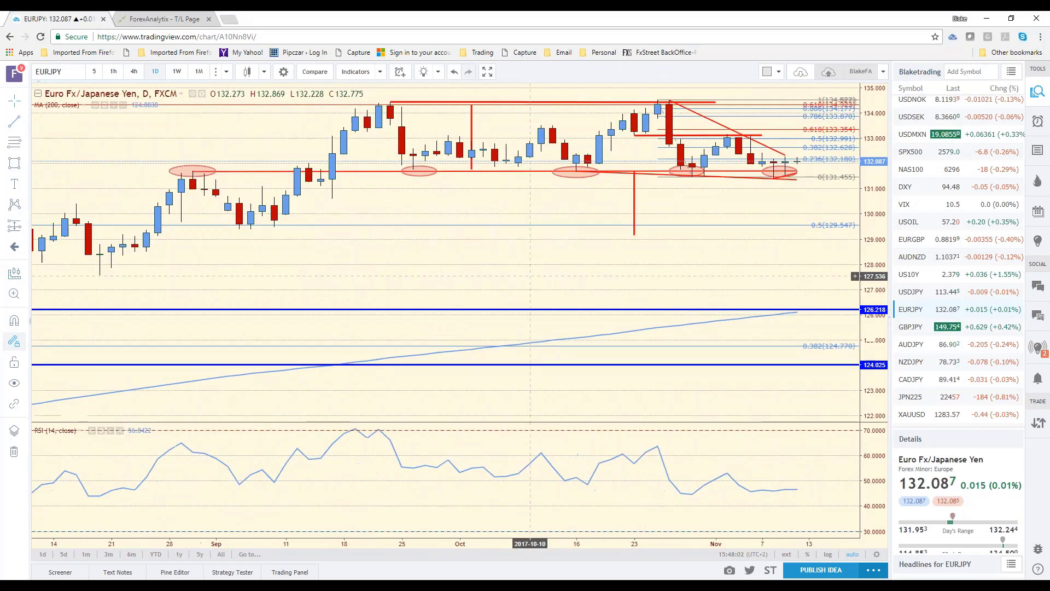
scroll(530, 276, up, 2)
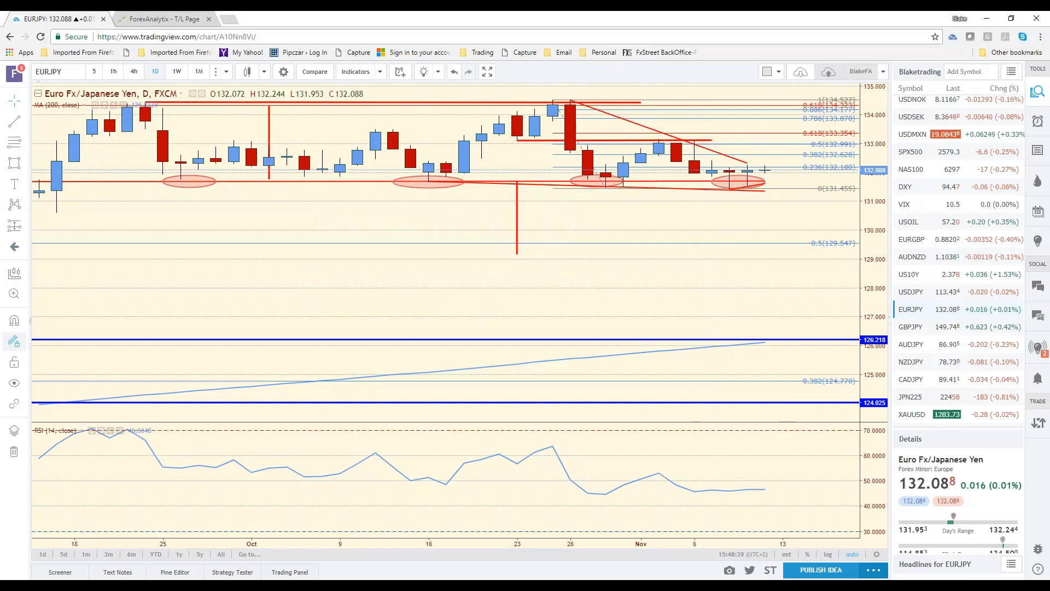
Extend the descending red trendline's right end past the latest candles, then zoom out.
drag(747, 163, 782, 168)
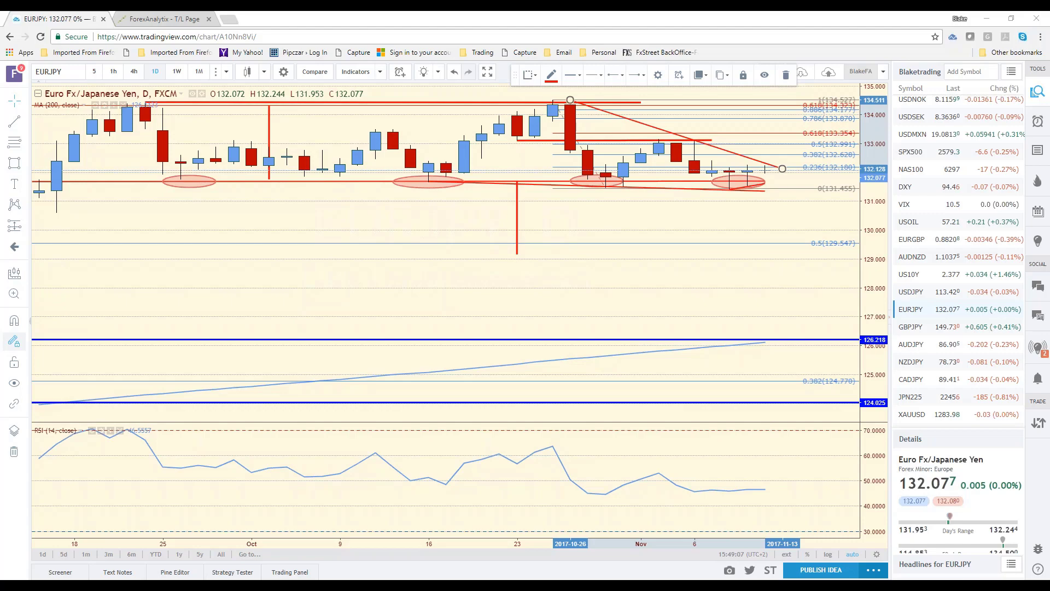
scroll(664, 370, down, 3)
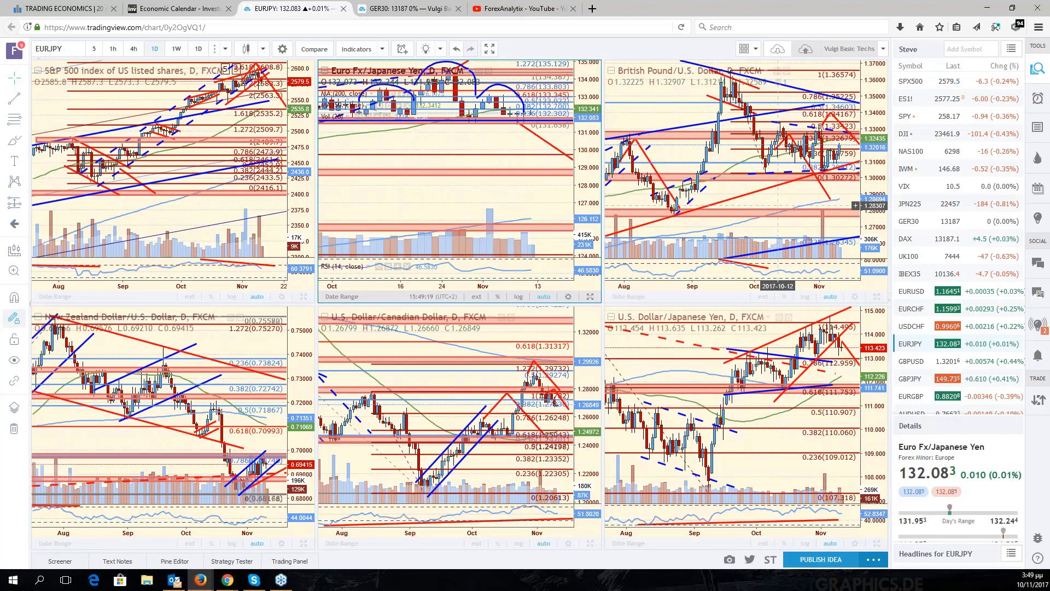
Maximize the GBPUSD pane with Alt+Enter and leave space right of the latest candles.
click(832, 170)
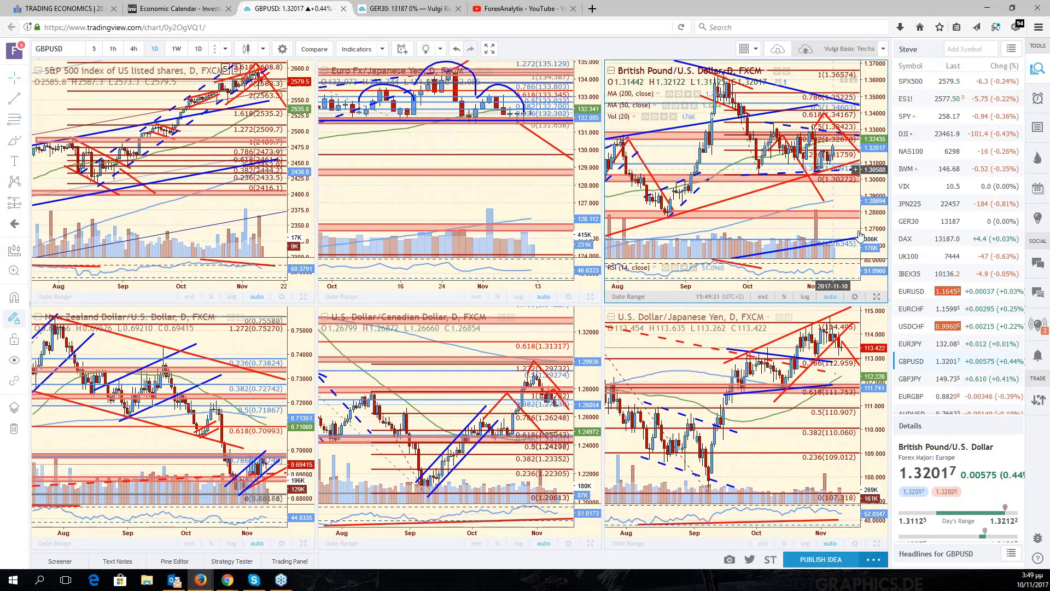
key(alt+Return)
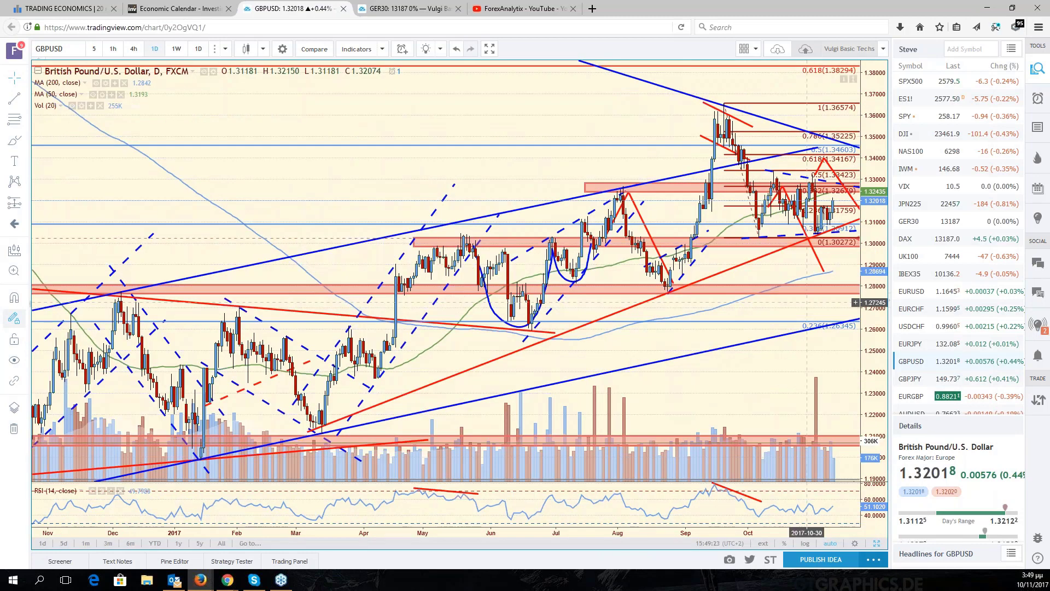
drag(806, 302, 767, 295)
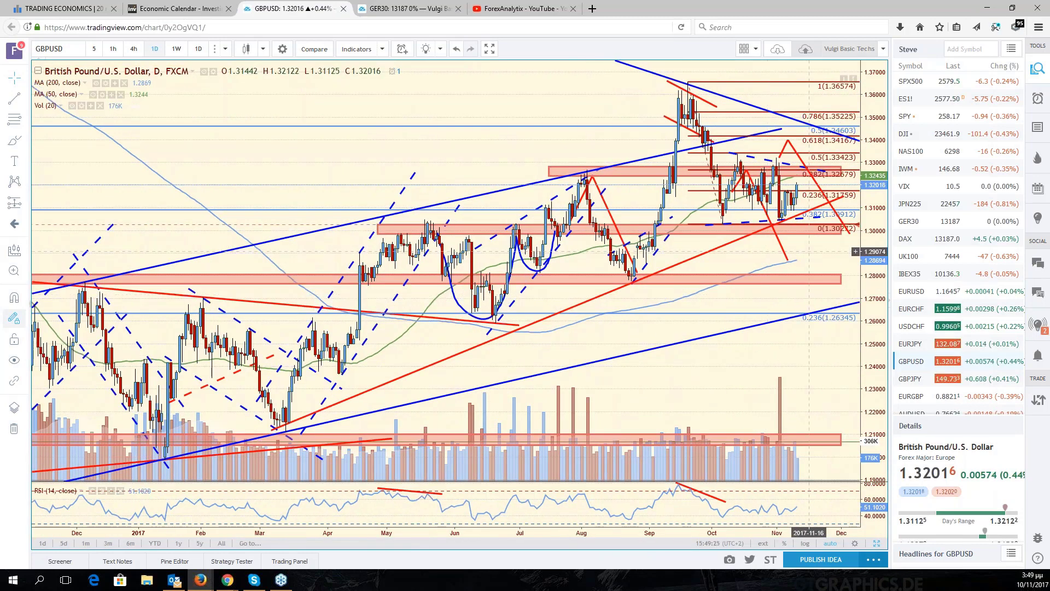
Load the GBPAUD symbol into the maximized chart.
click(71, 48)
text(GBPAUD)
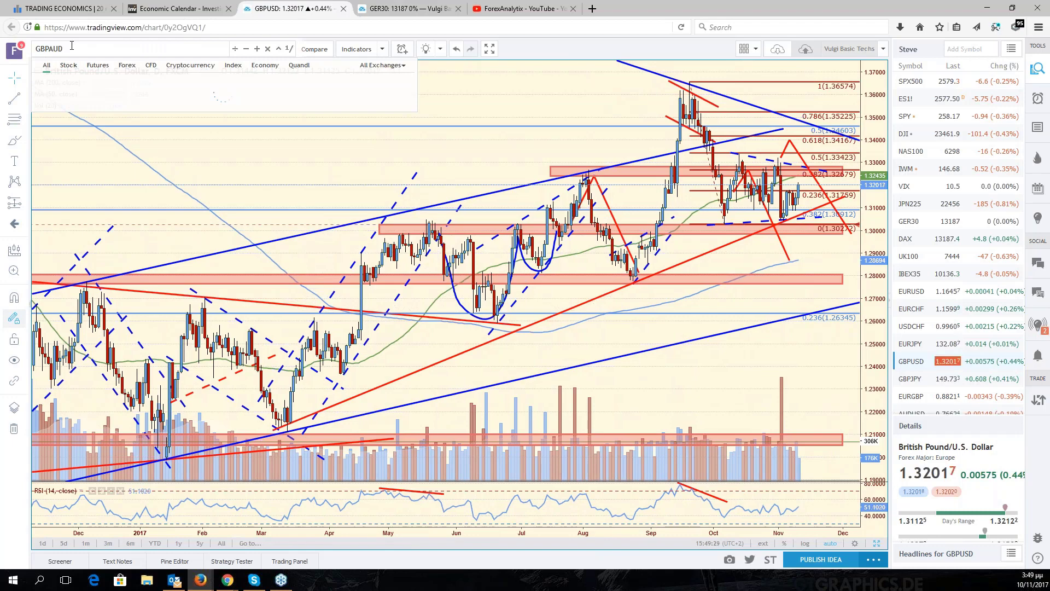
key(Return)
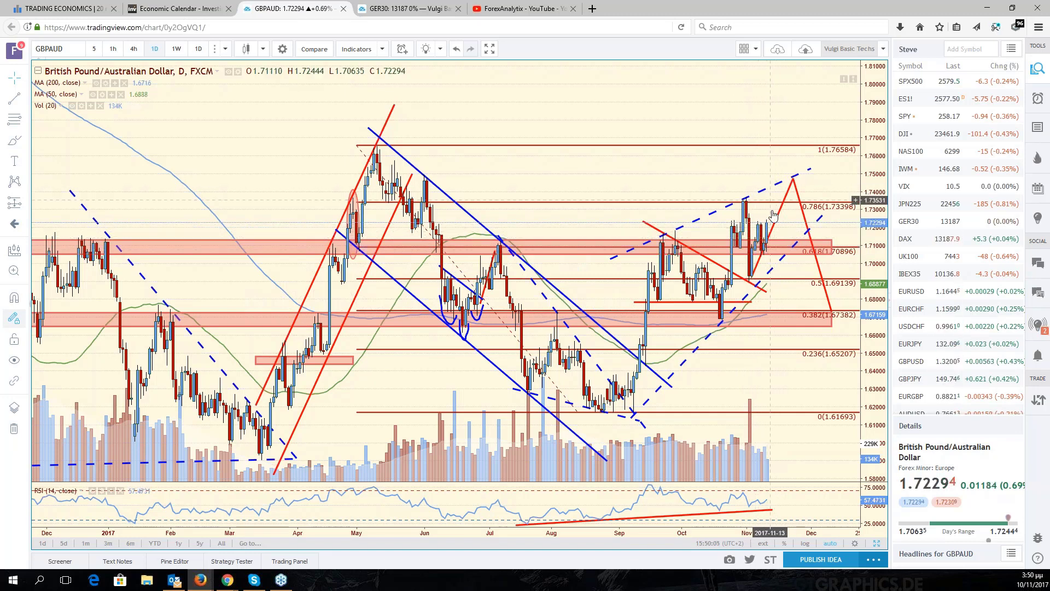
Edit the symbol, replacing AUD with NZD to load the GBPNZD daily chart.
click(73, 47)
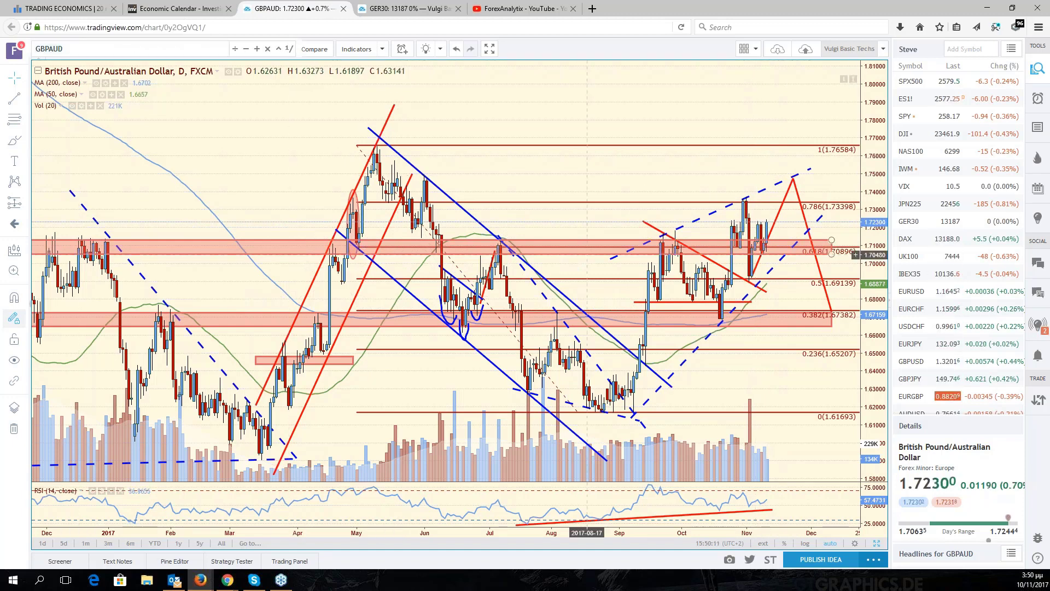
key(BackSpace)
key(BackSpace)
key(BackSpace)
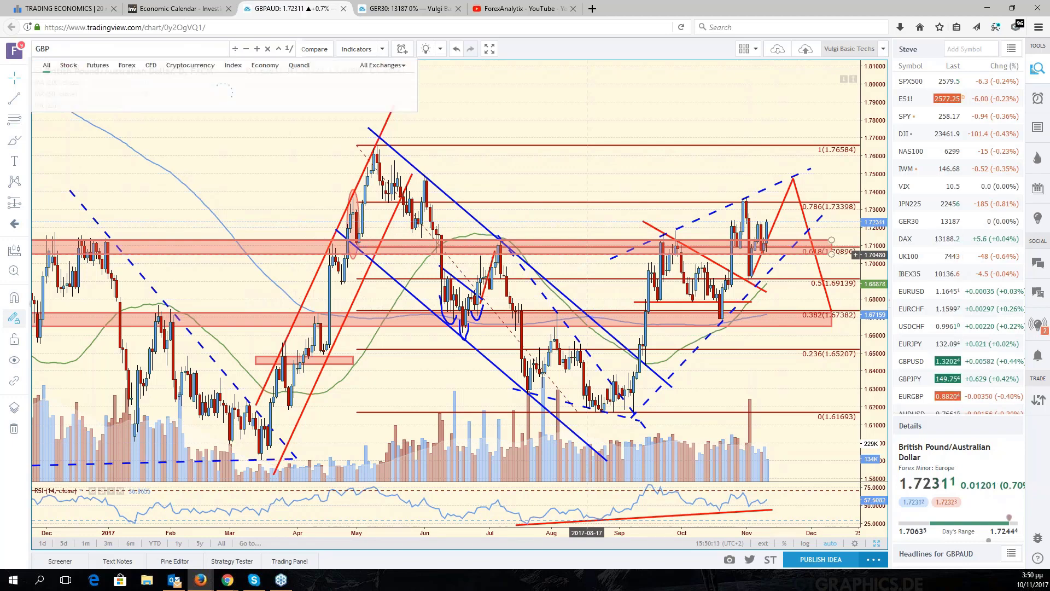
text(NZD)
key(Return)
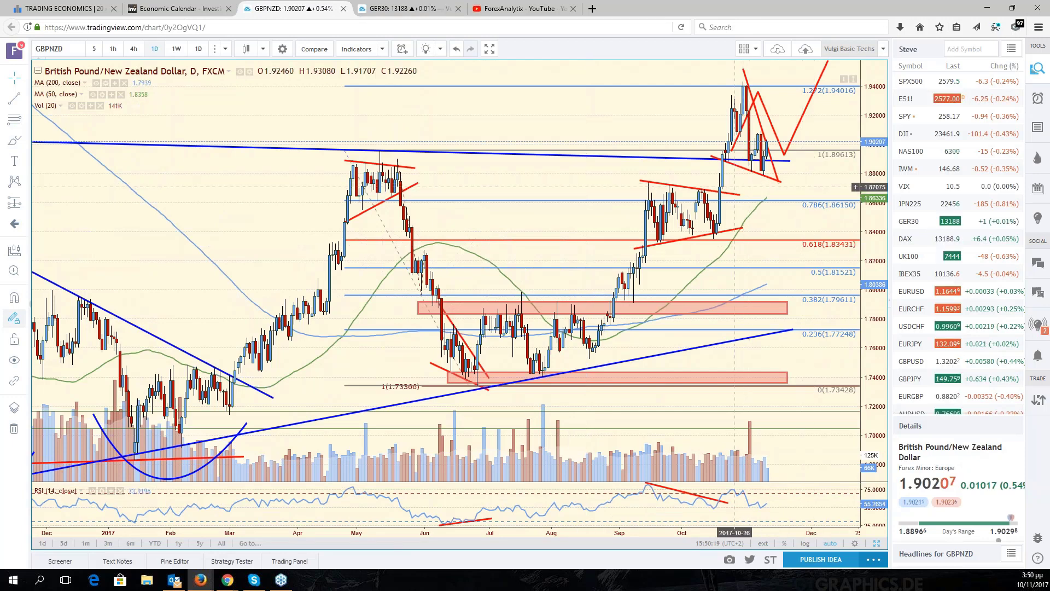
click(760, 127)
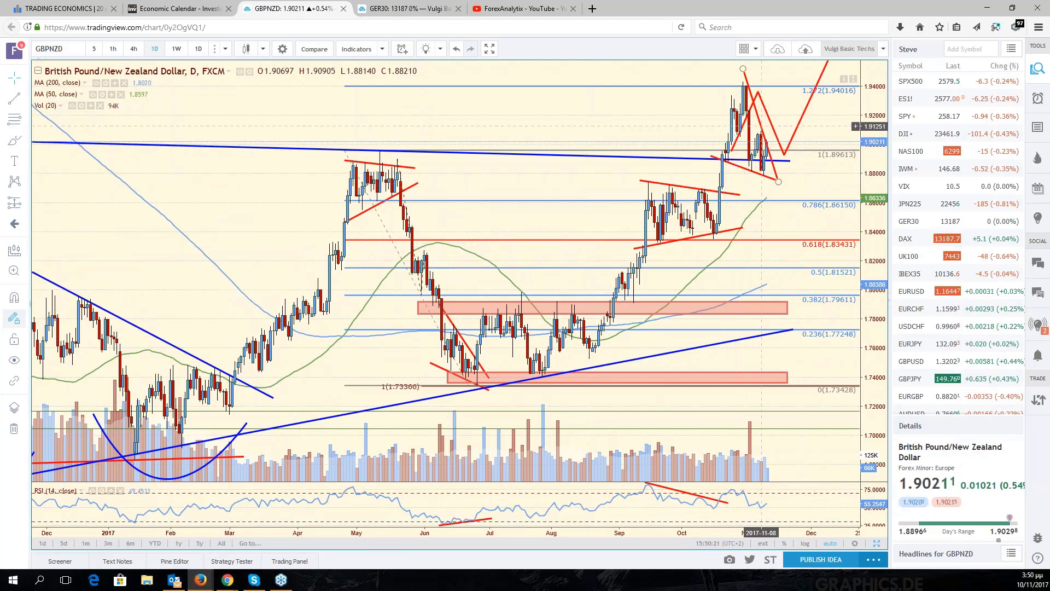
click(764, 163)
click(774, 170)
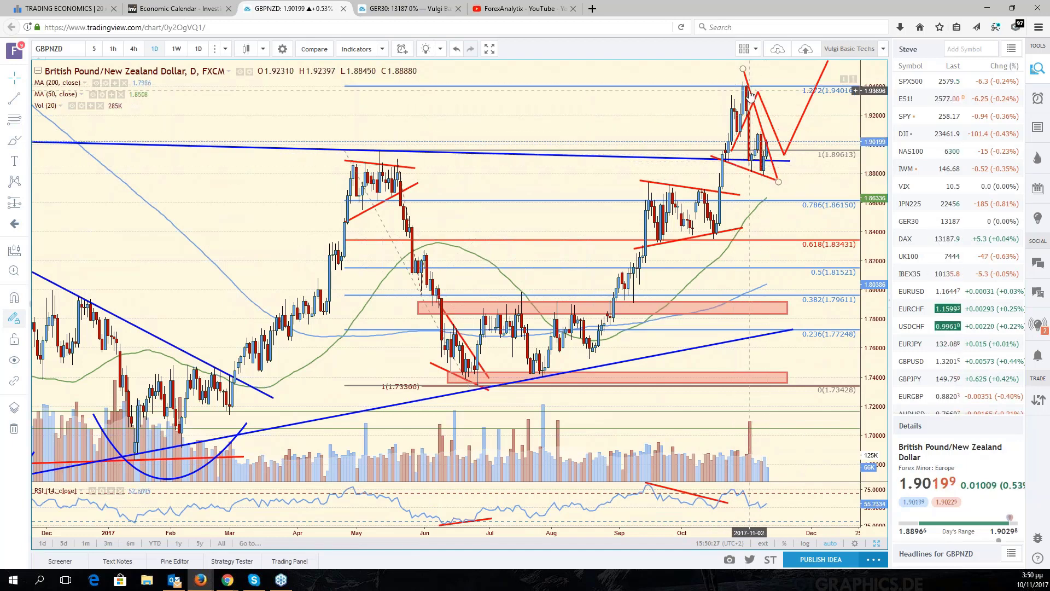
click(748, 189)
click(753, 98)
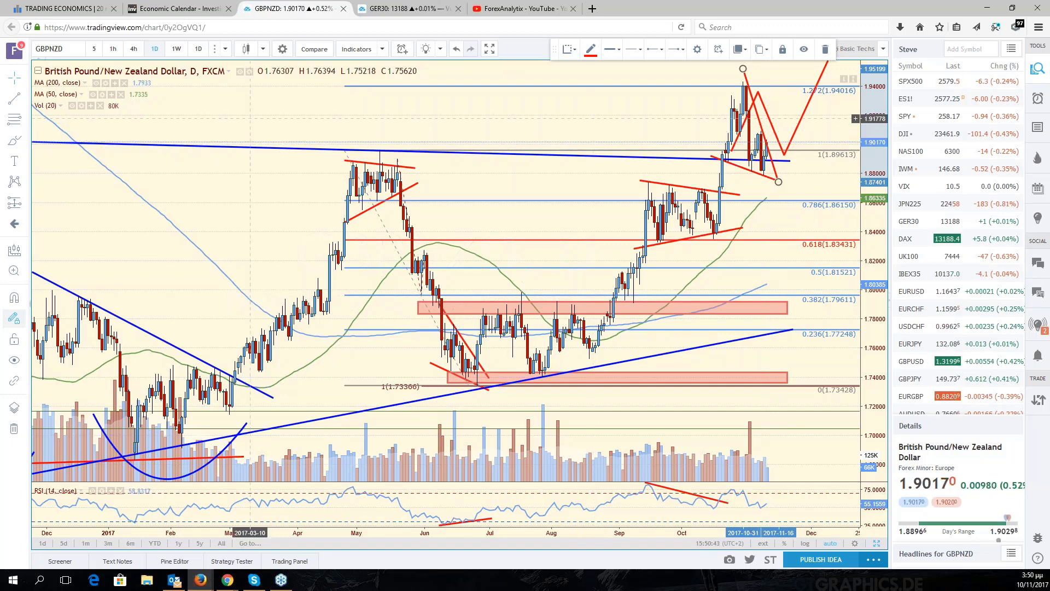
drag(817, 125, 803, 129)
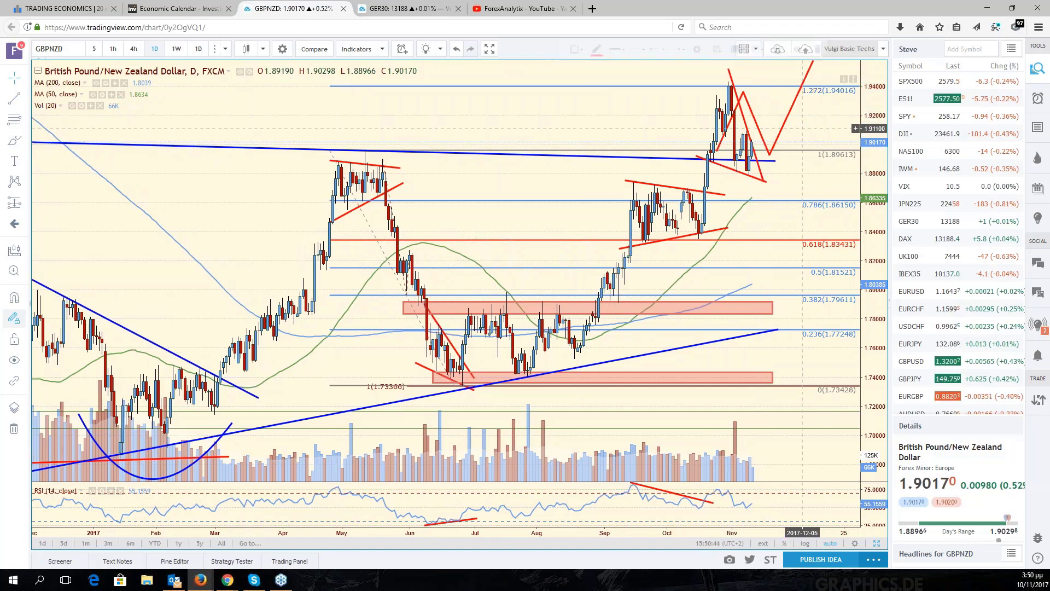
Zoom and pan the GBPNZD daily chart so the 1.99616 extension shows above the wedge.
scroll(802, 128, down, 3)
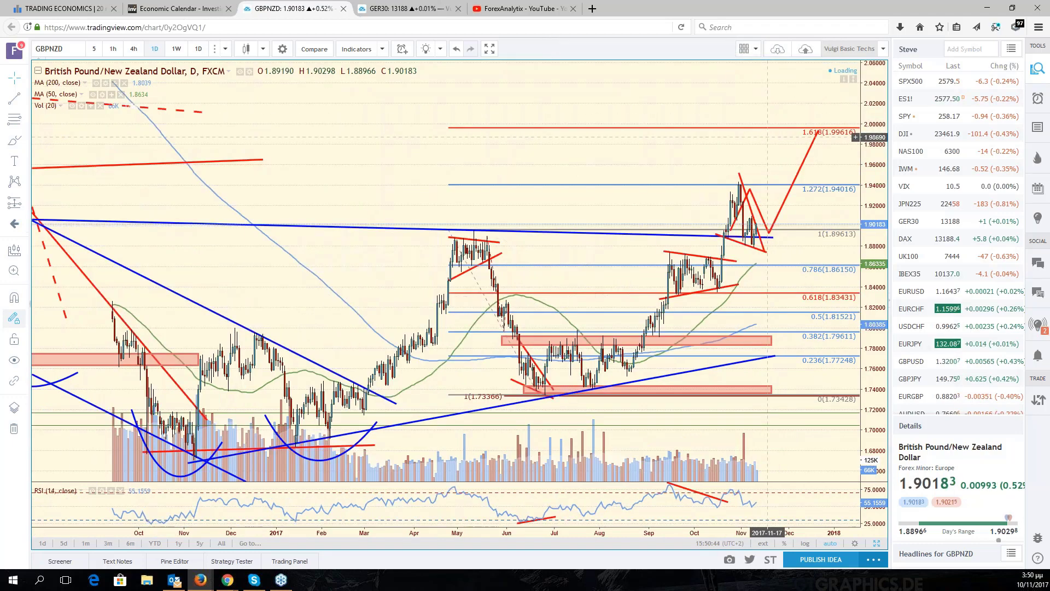
scroll(768, 137, up, 1)
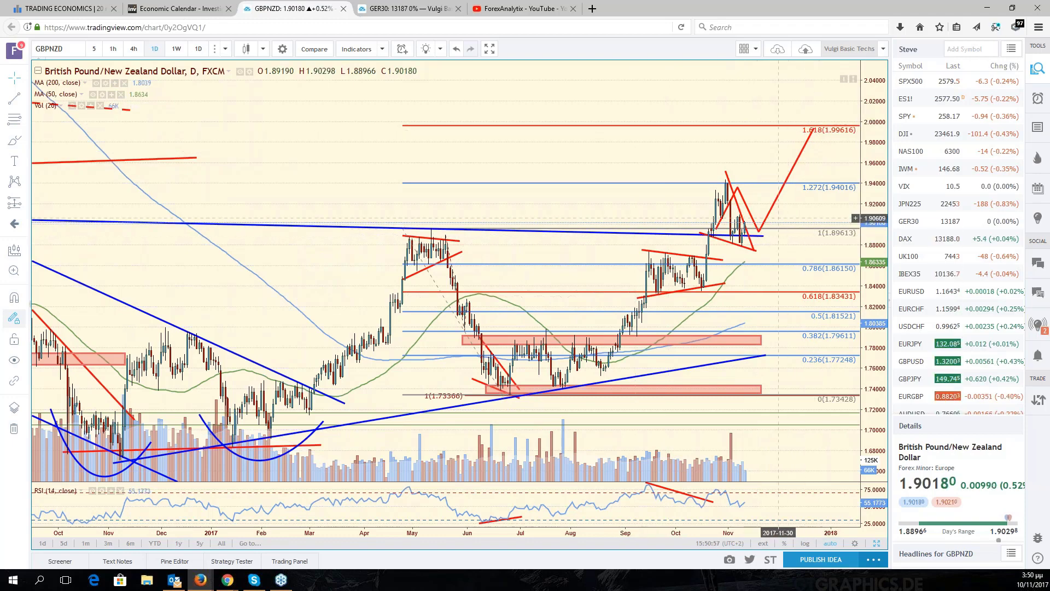
scroll(778, 218, up, 1)
scroll(778, 217, up, 1)
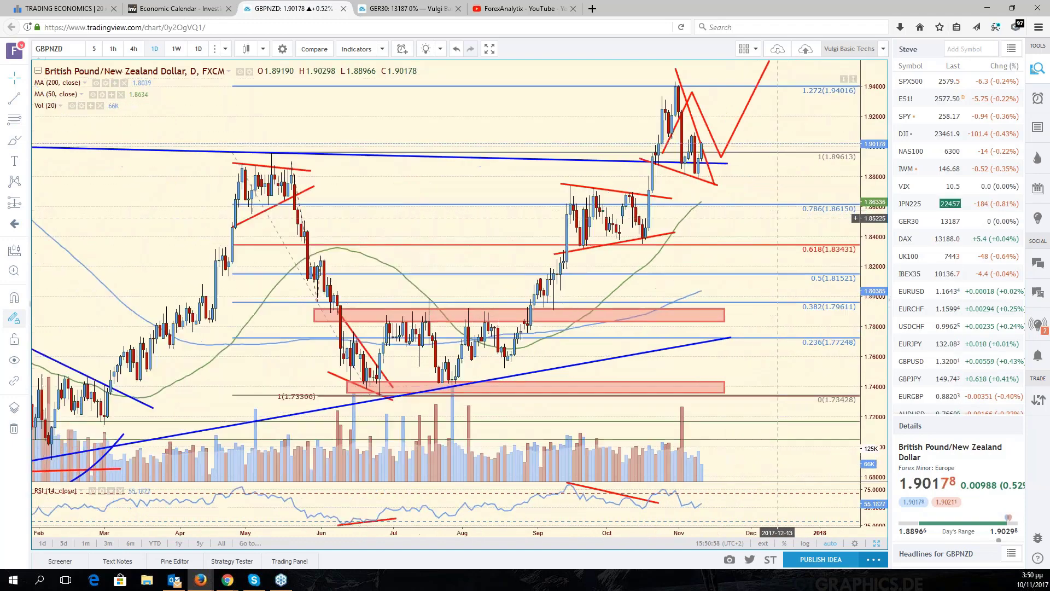
scroll(778, 218, down, 1)
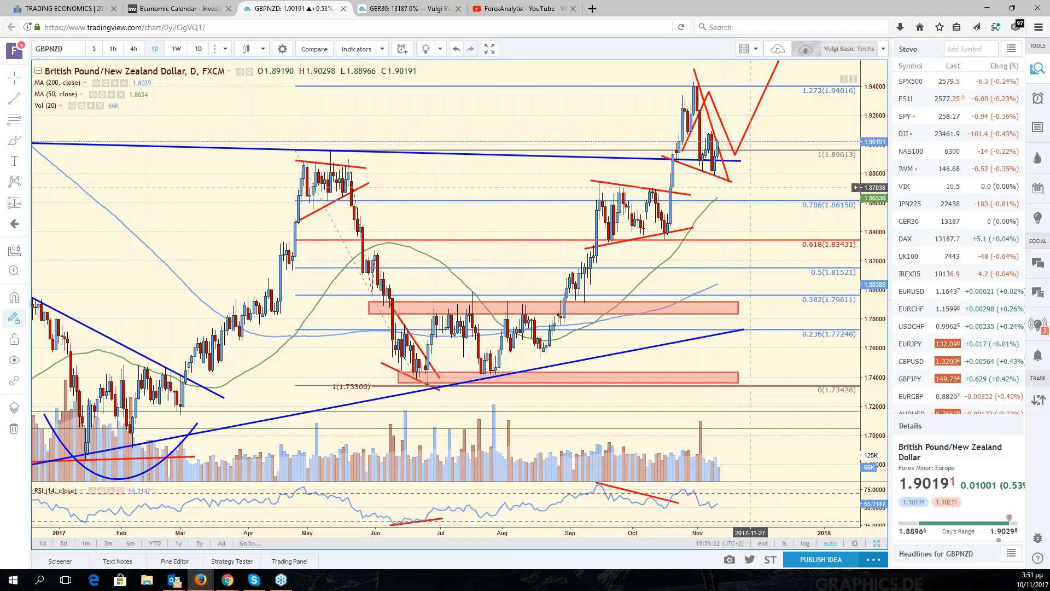
drag(751, 188, 873, 191)
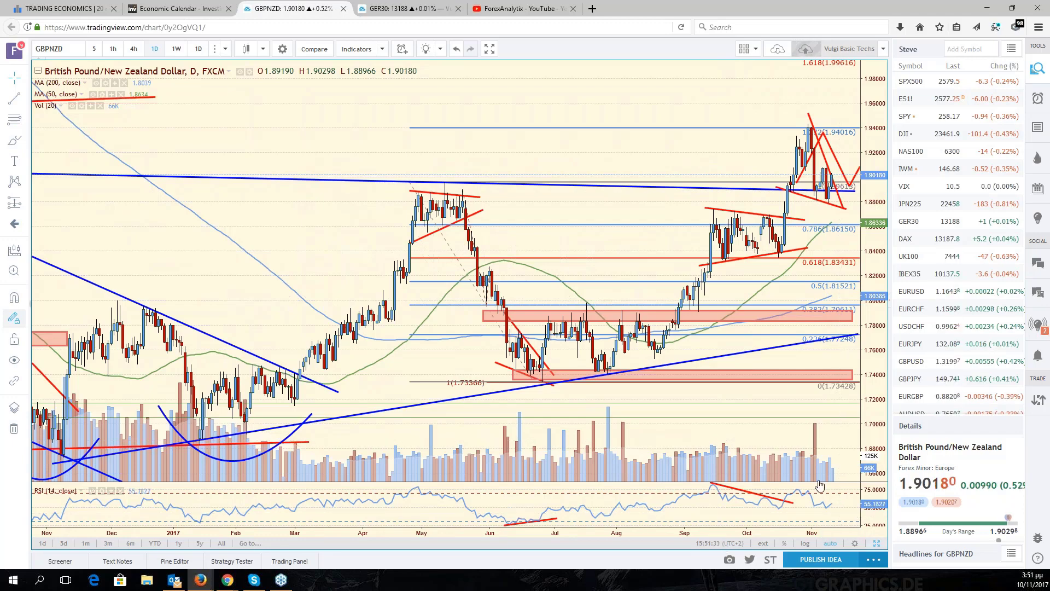
Replace the S&P 500 in the top-left grid pane with DJI and maximize it.
key(alt+Return)
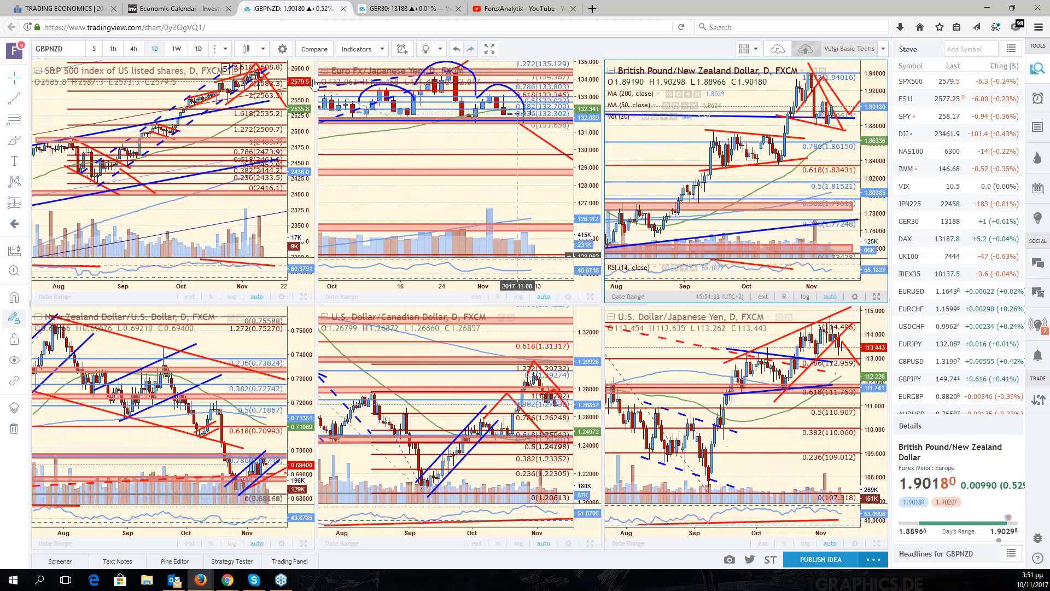
click(316, 85)
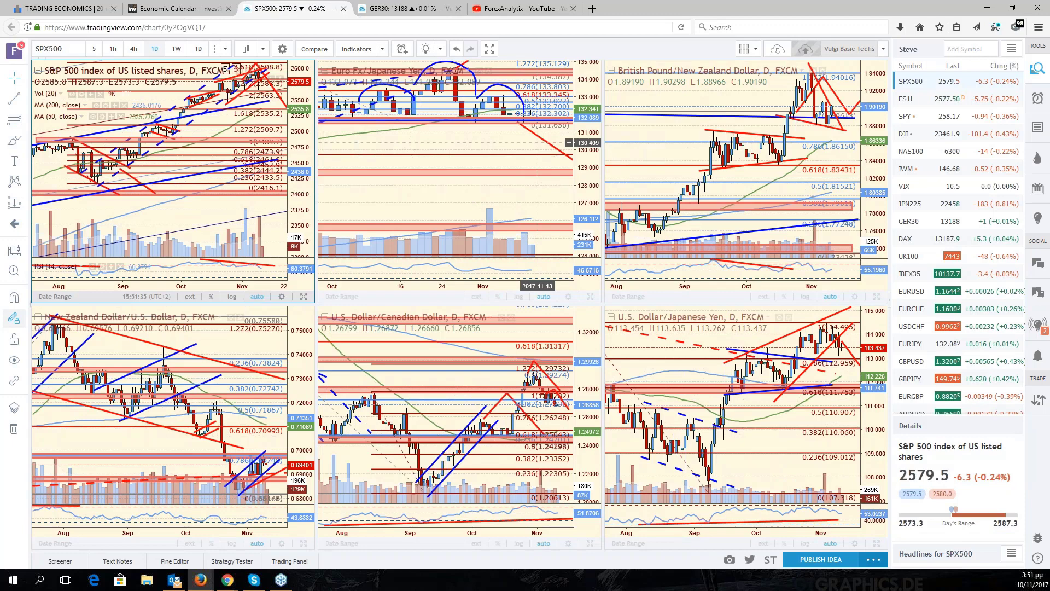
click(921, 137)
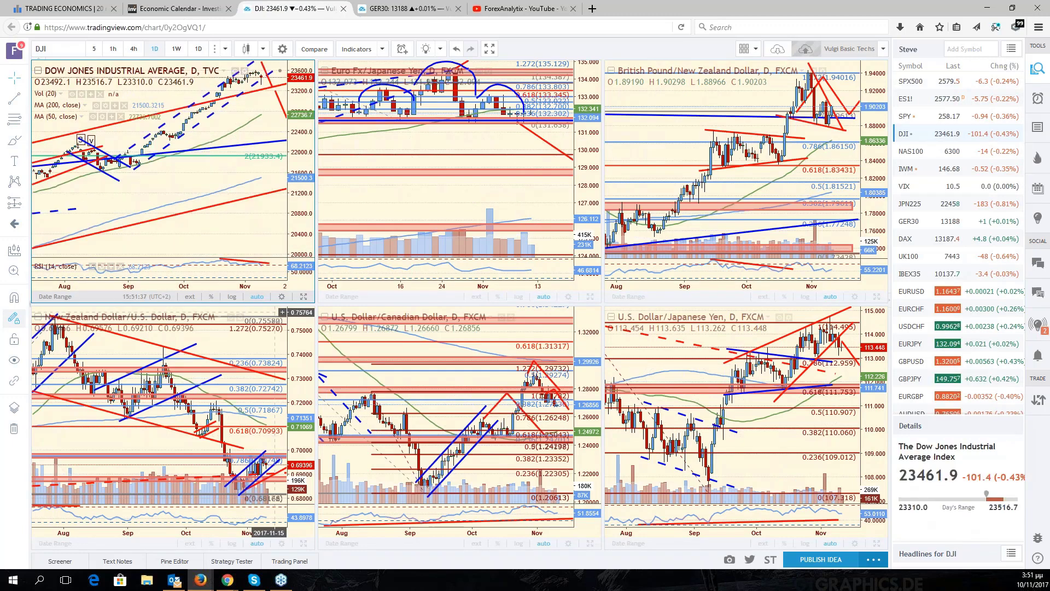
click(304, 297)
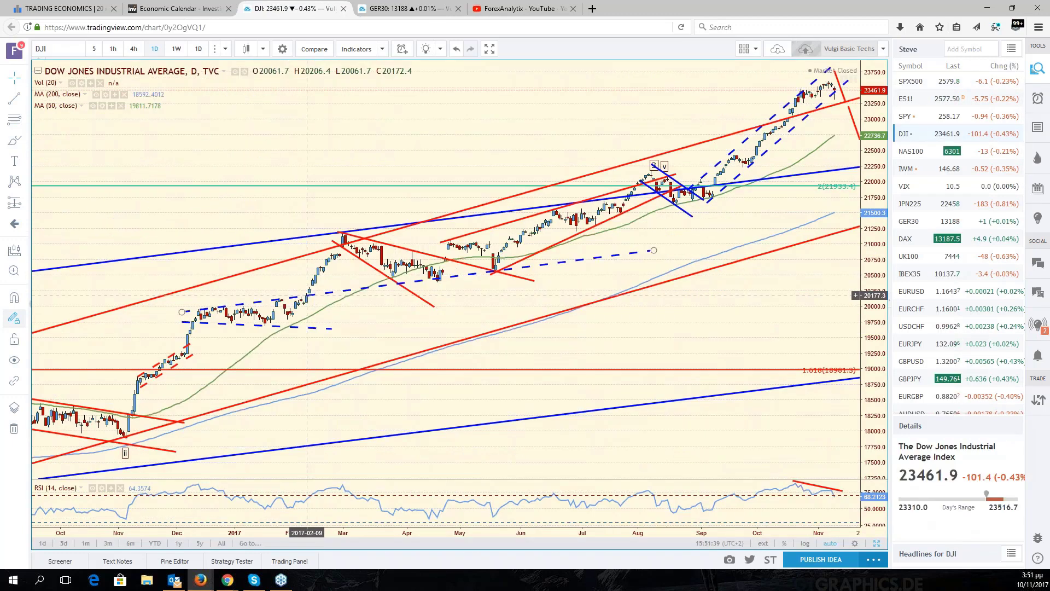
drag(771, 310, 726, 309)
scroll(726, 310, down, 5)
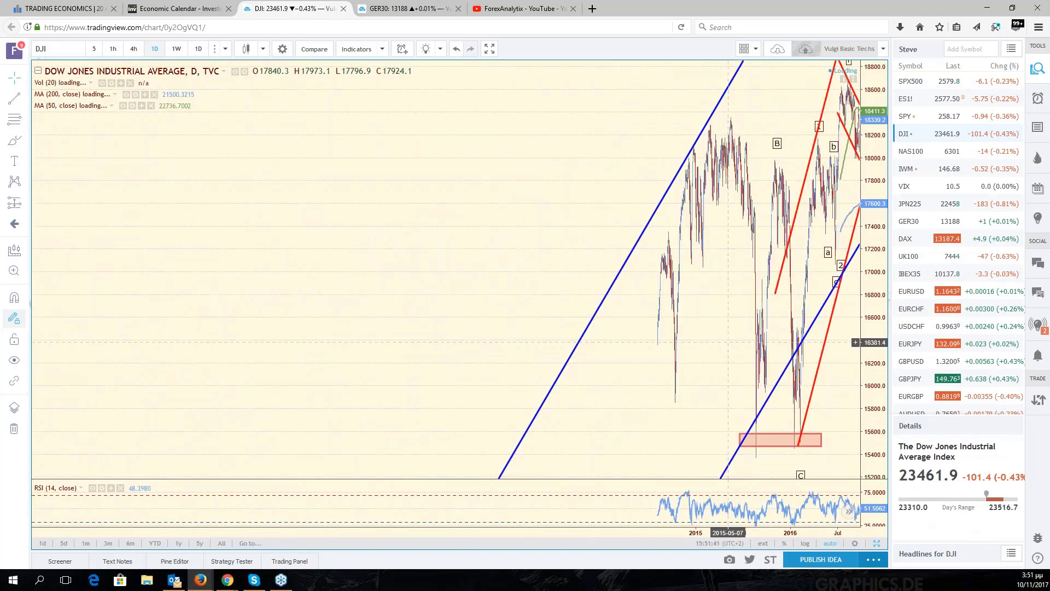
scroll(815, 221, down, 3)
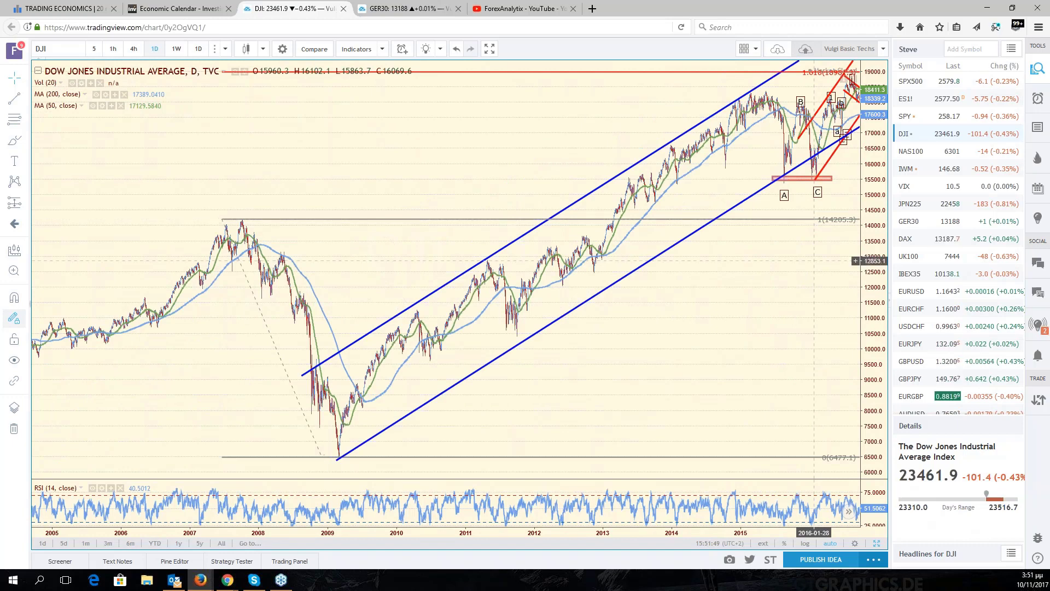
drag(815, 264, 608, 280)
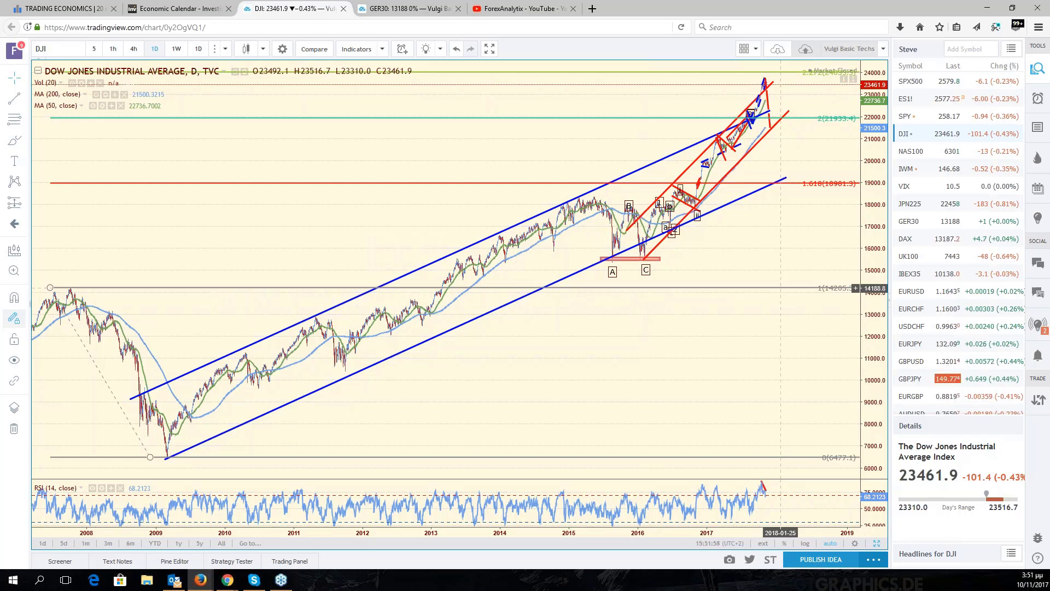
scroll(770, 273, up, 2)
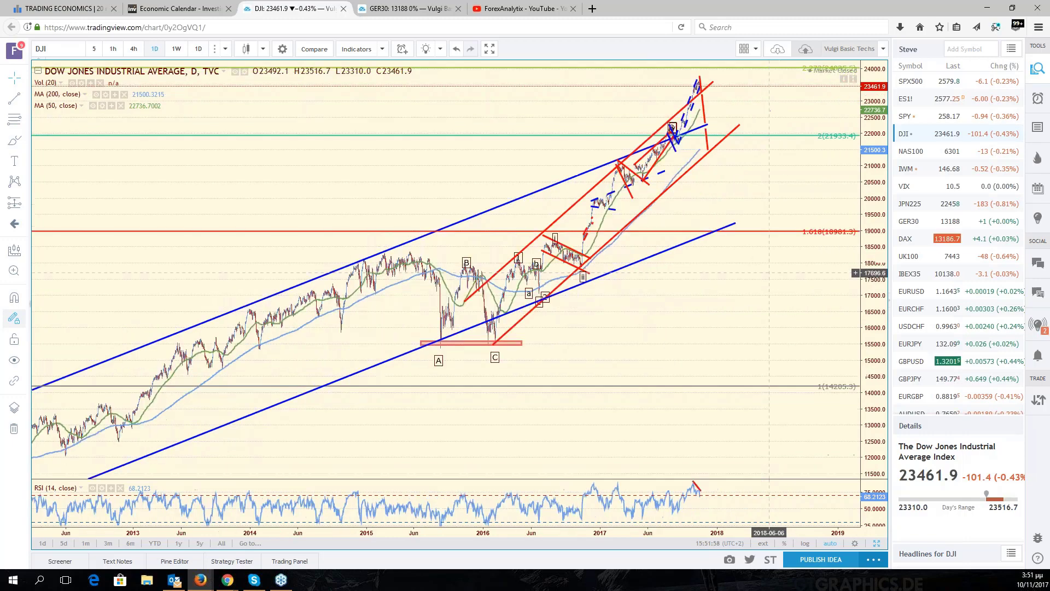
scroll(770, 272, up, 3)
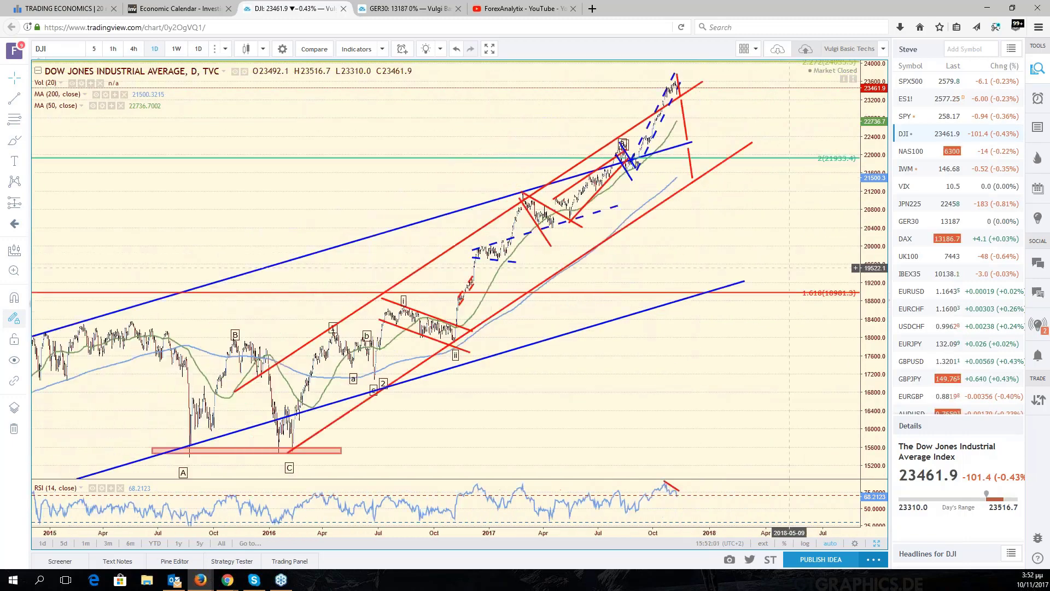
scroll(789, 269, up, 3)
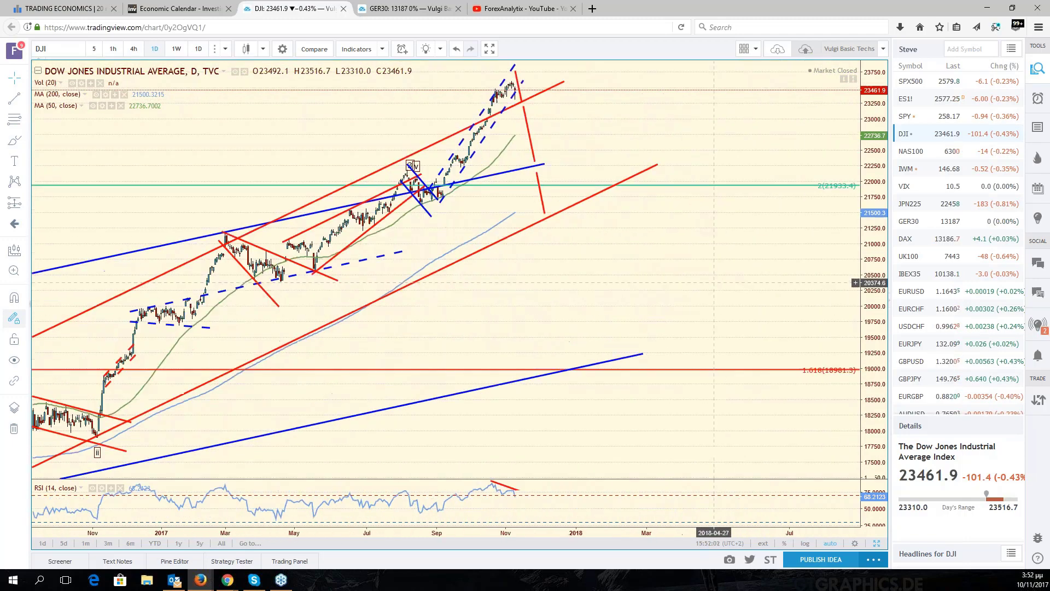
scroll(713, 283, up, 2)
drag(625, 294, 799, 296)
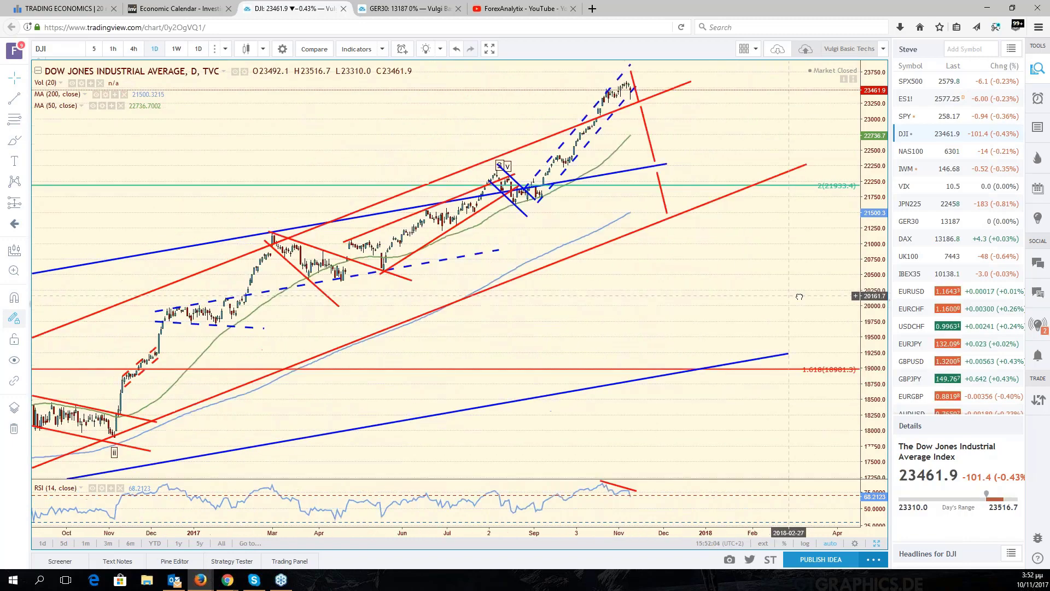
scroll(800, 296, up, 2)
scroll(756, 299, up, 1)
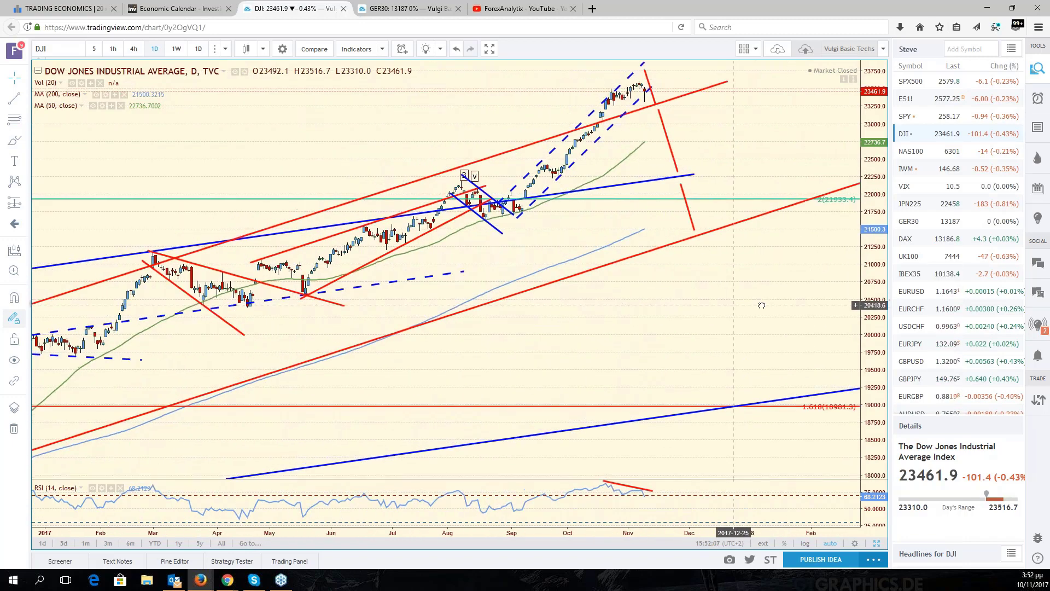
drag(761, 305, 819, 307)
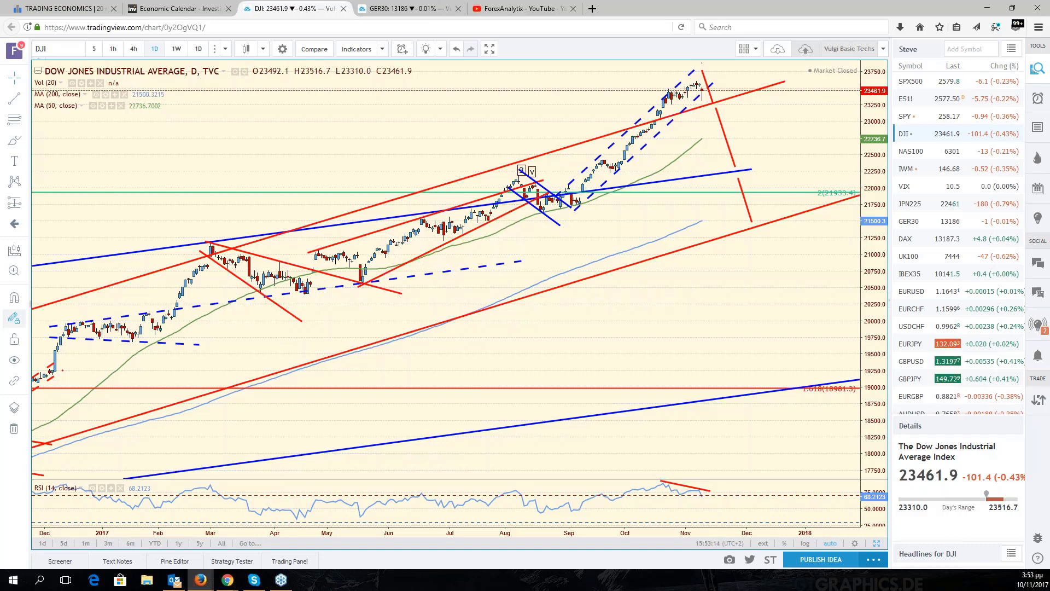
scroll(730, 326, down, 2)
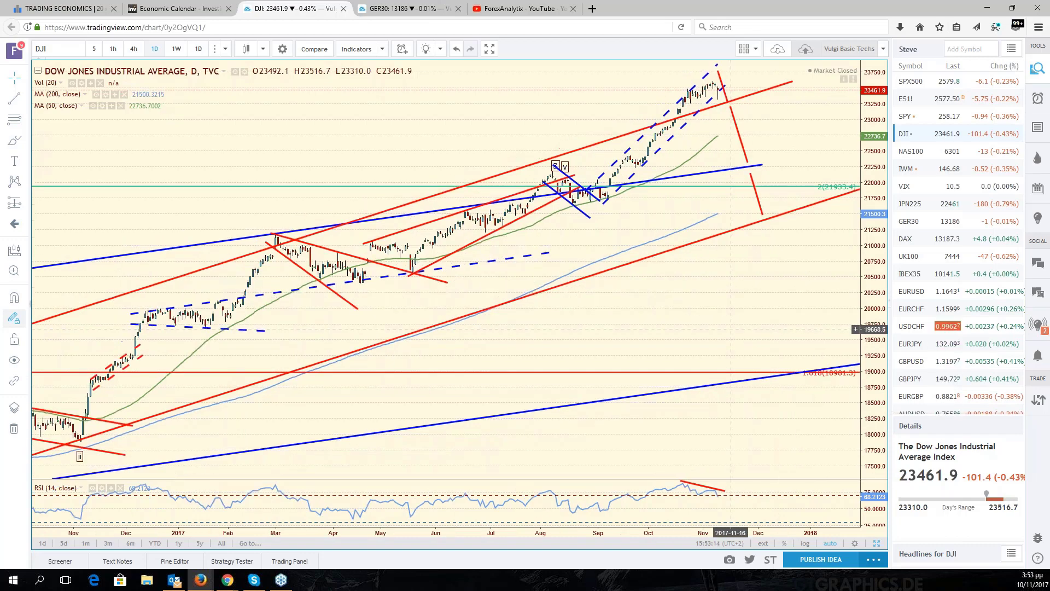
scroll(731, 329, up, 2)
scroll(731, 329, down, 2)
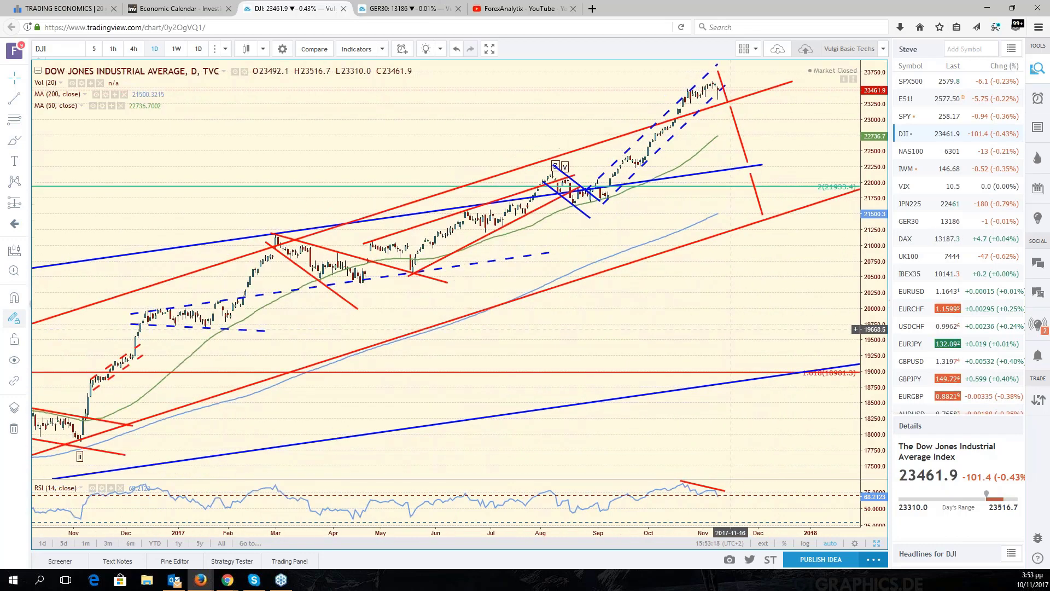
scroll(730, 329, up, 2)
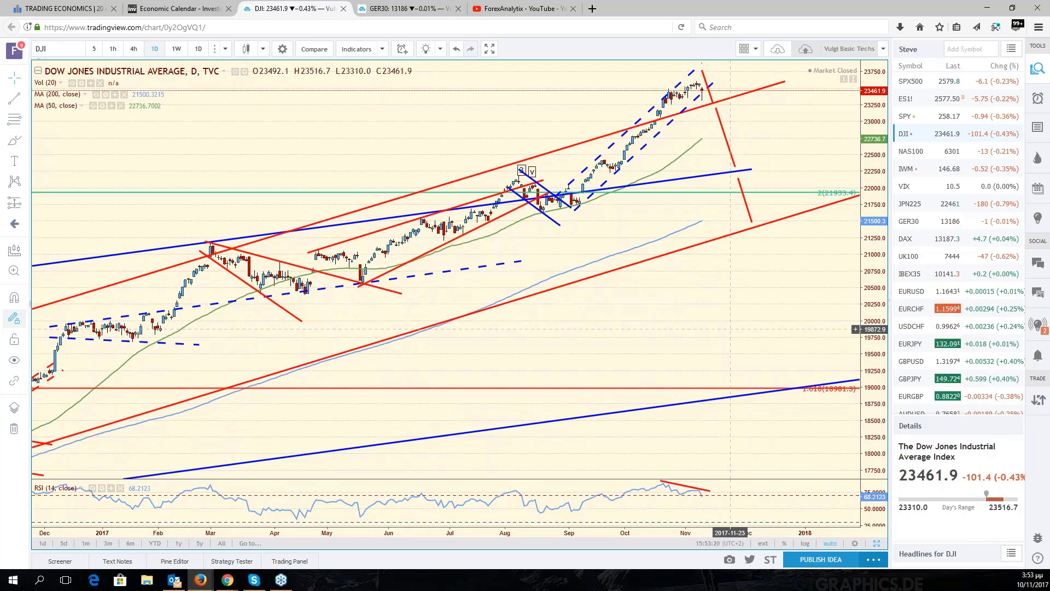
drag(730, 329, 780, 259)
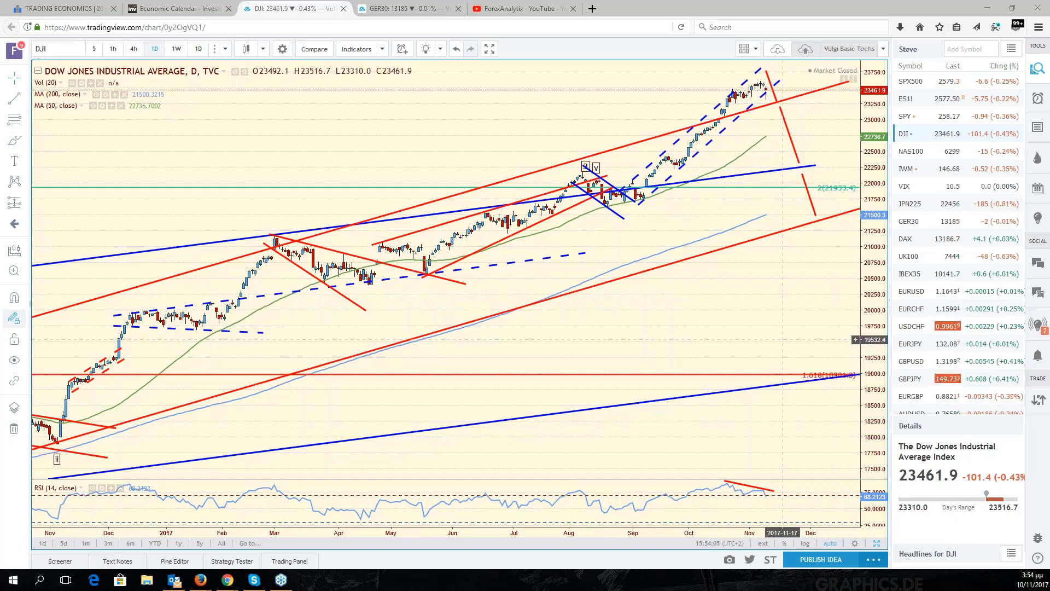
drag(791, 350, 805, 350)
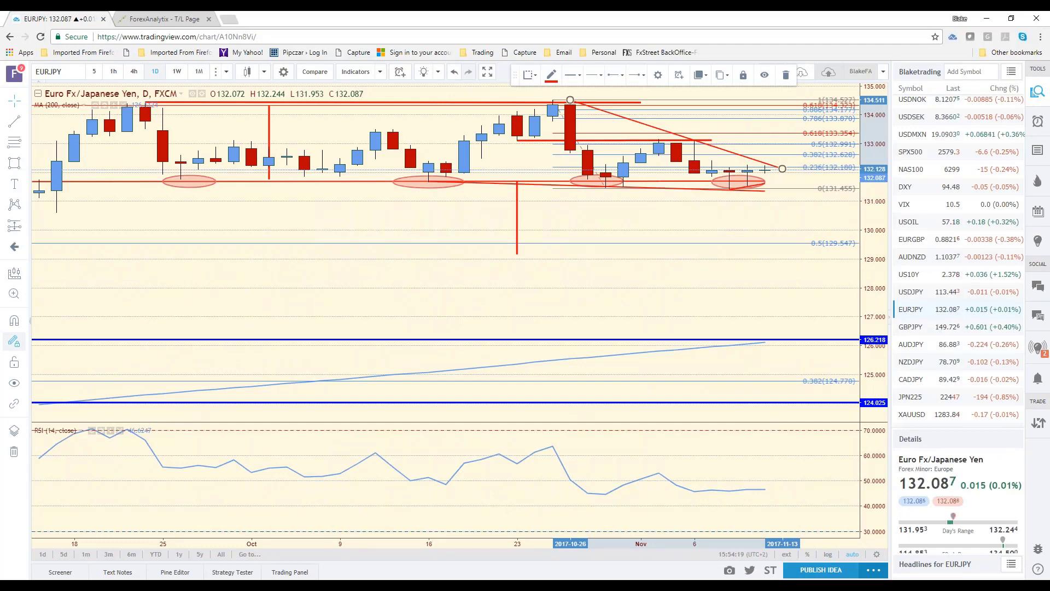
Load US10Y on 60-minute bars and zoom out to show late-October yield history.
click(926, 274)
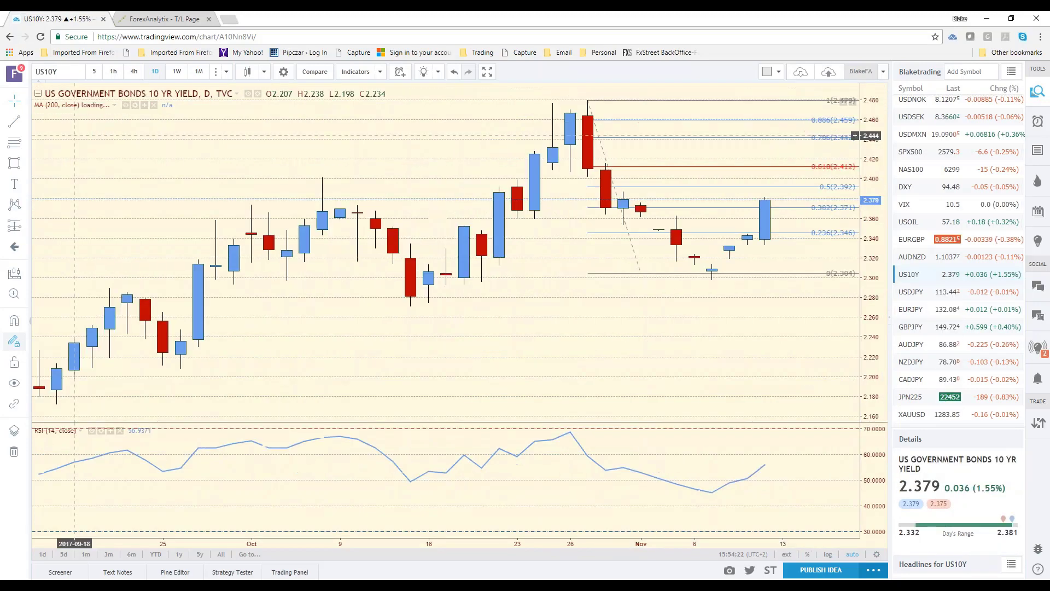
text(60)
key(Return)
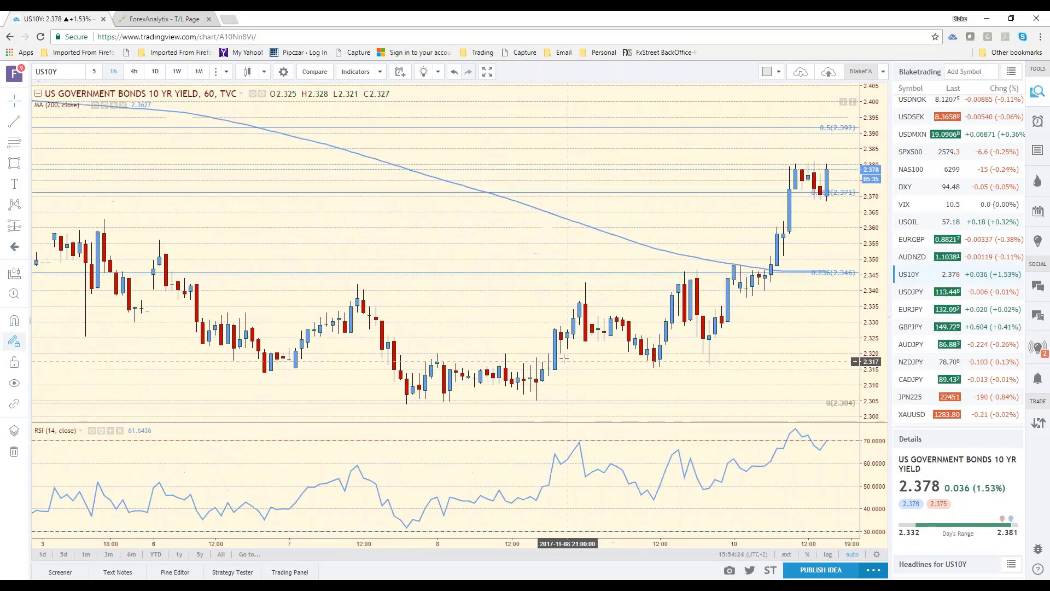
scroll(563, 354, down, 2)
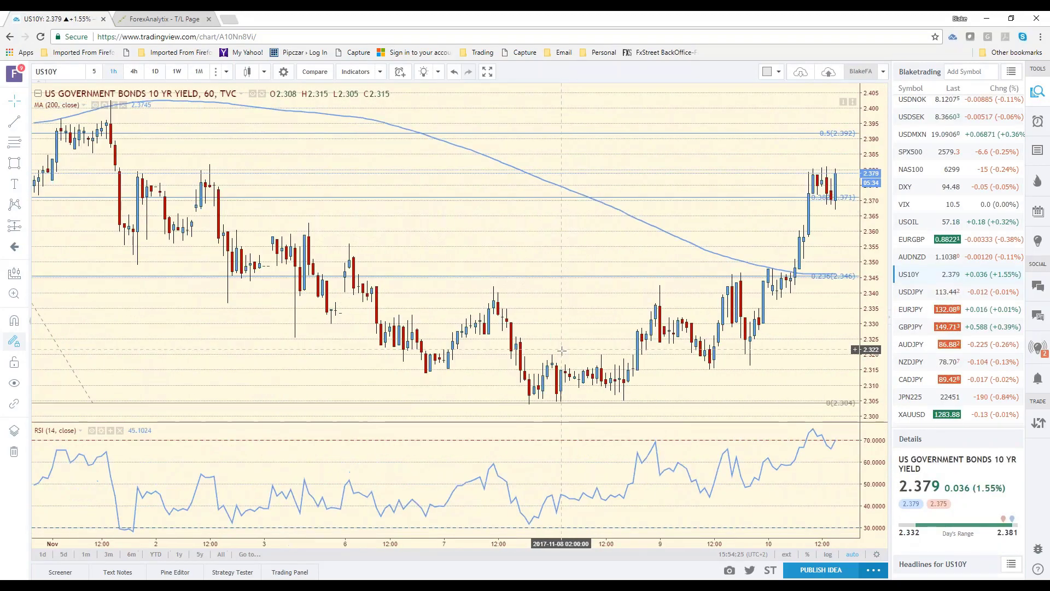
scroll(562, 350, down, 3)
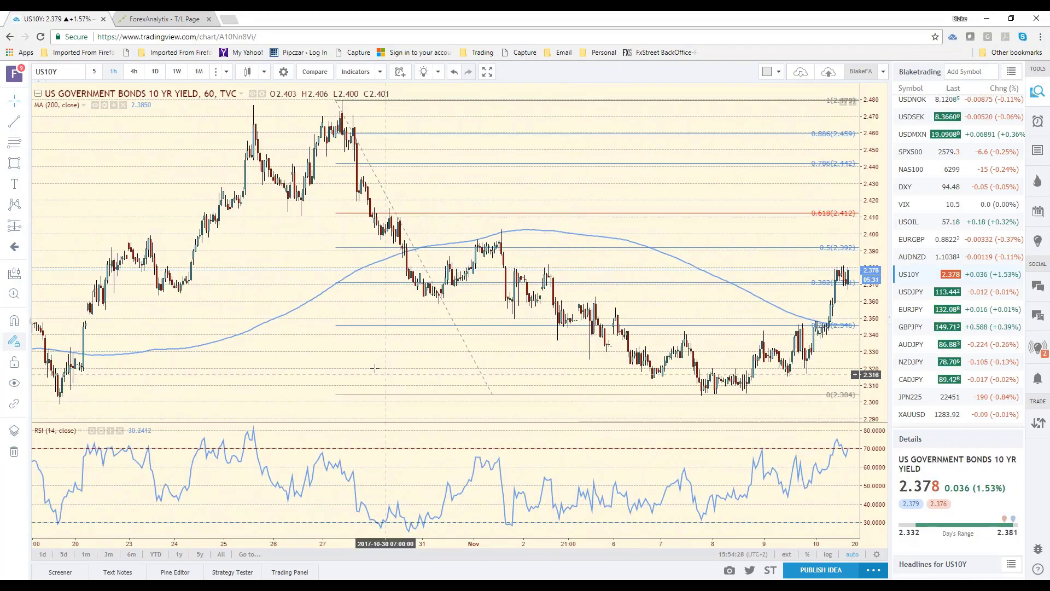
drag(300, 369, 268, 369)
scroll(269, 368, down, 3)
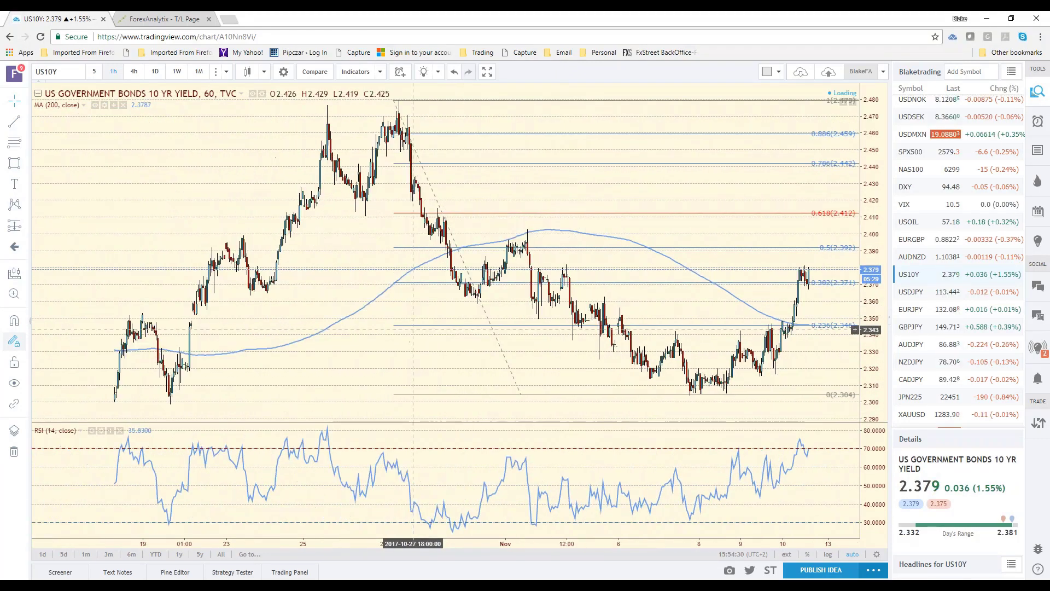
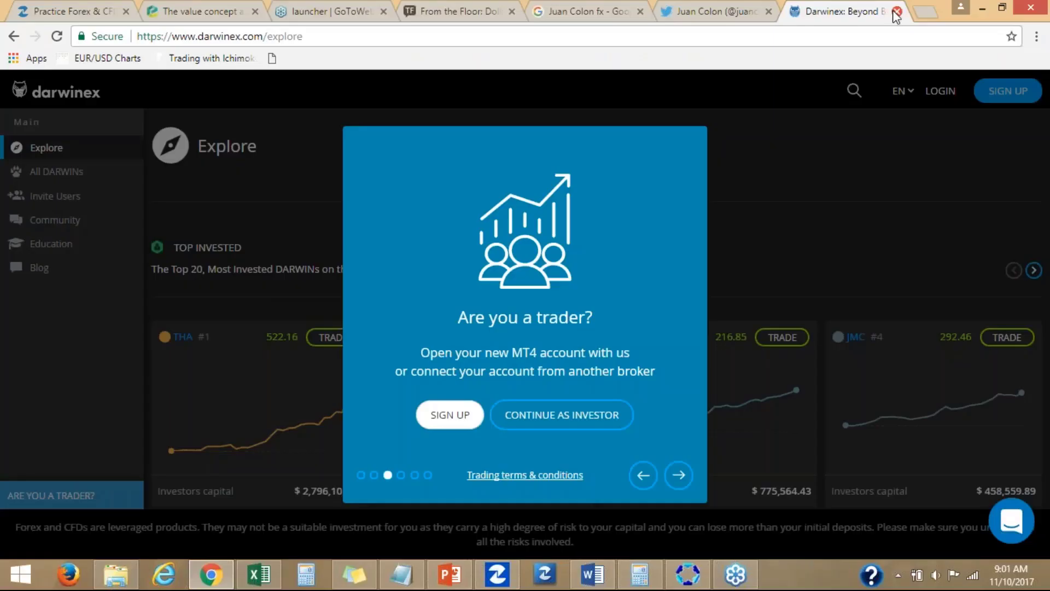
Close the Darwinex tab and bring up the MT4 terminal showing the GBPAUD hourly chart.
click(897, 11)
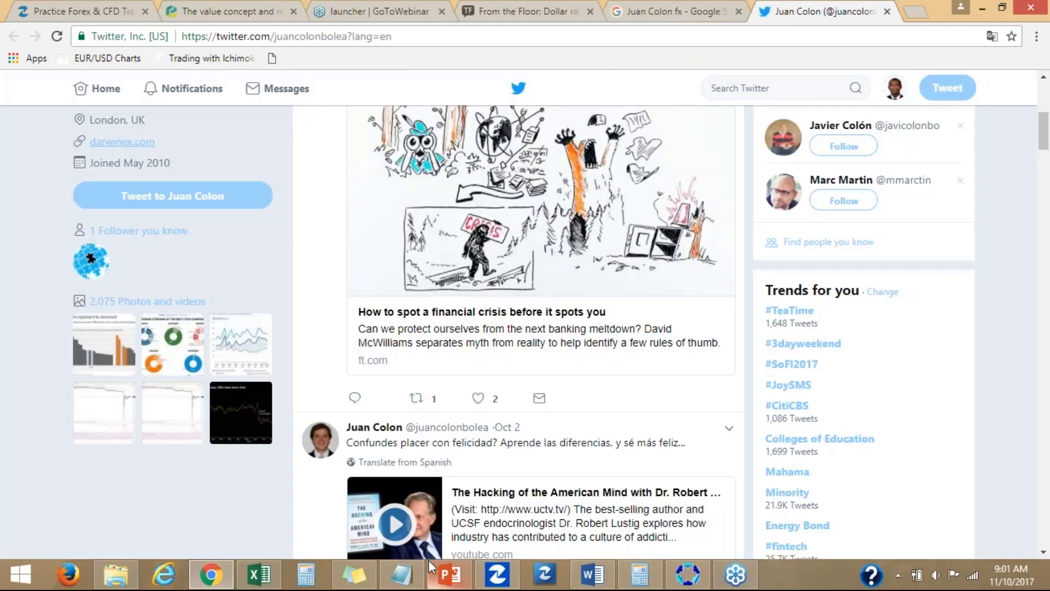
click(692, 576)
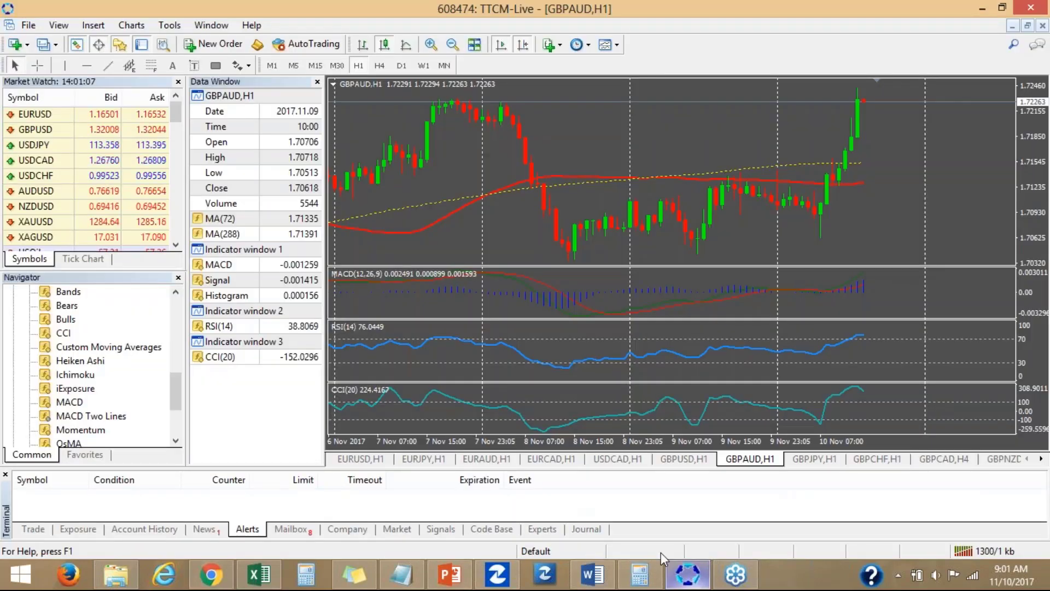
click(737, 578)
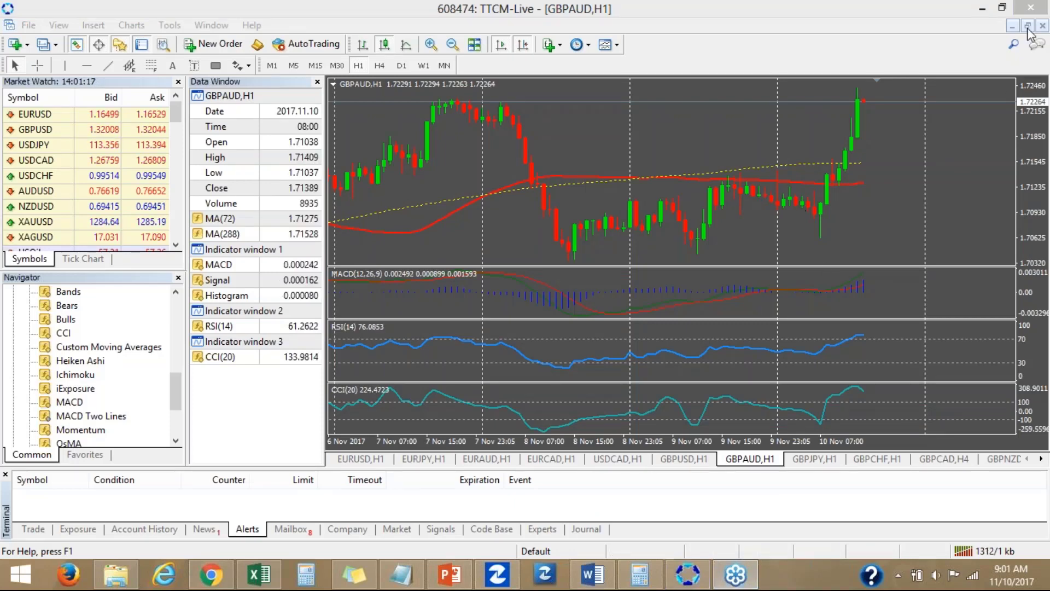
click(700, 575)
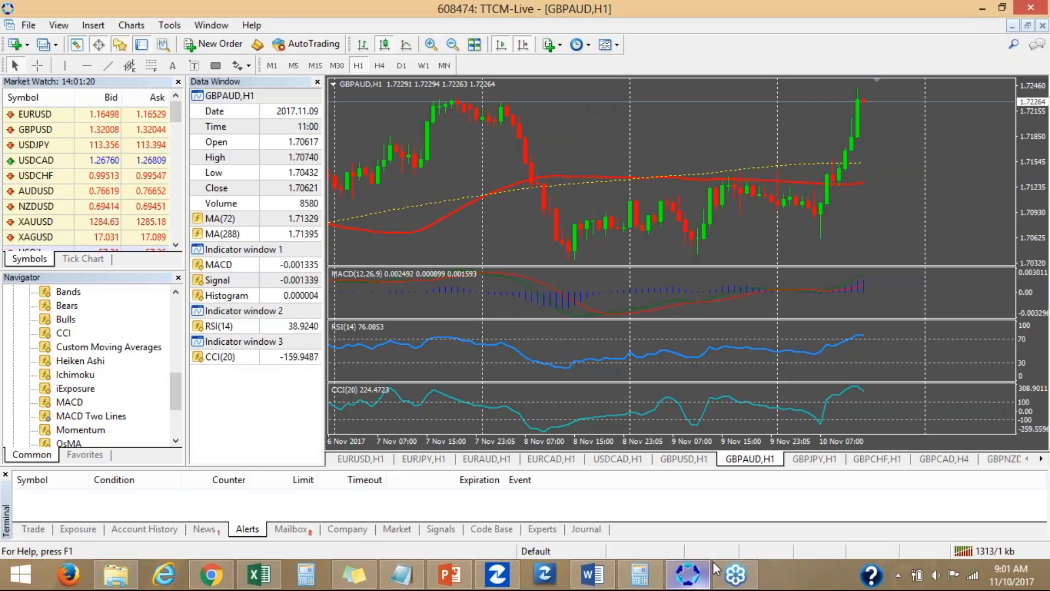
click(735, 579)
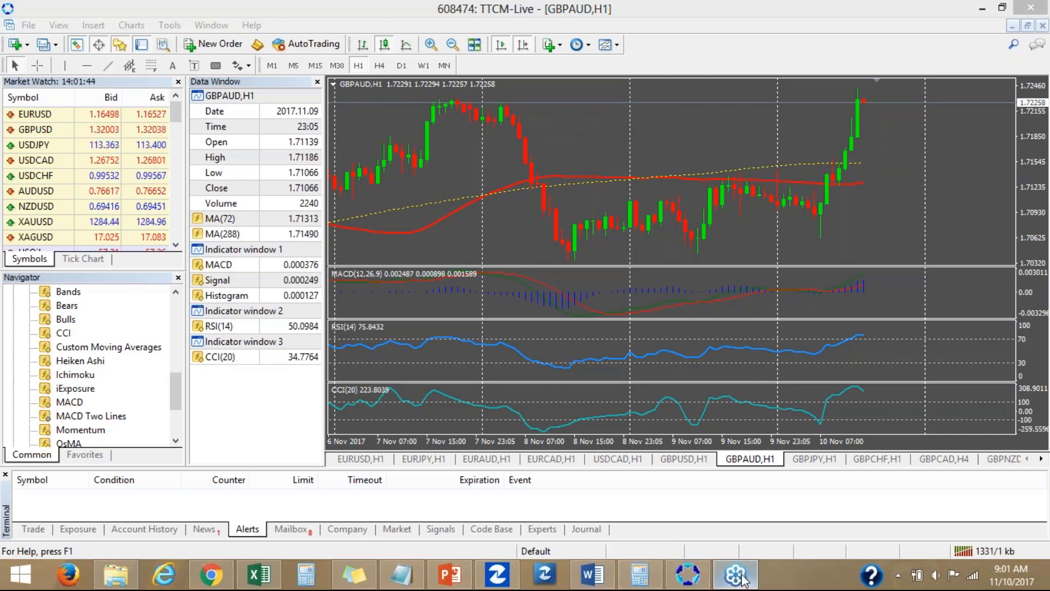
Minimise MetaTrader 4 and bring the ATRs.xlsx workbook to the front in Excel.
click(983, 8)
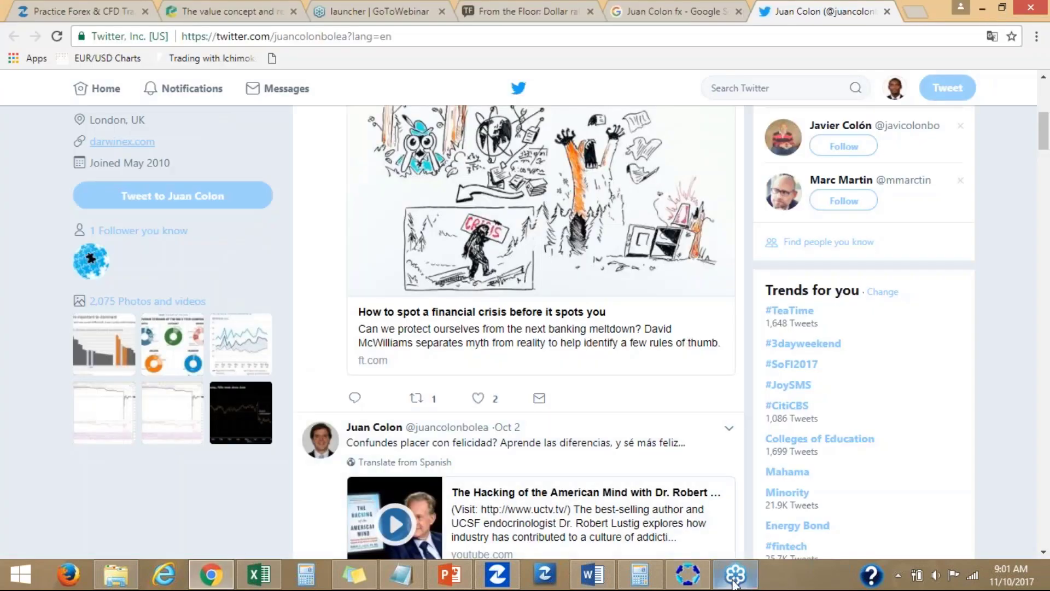
mouse_move(735, 583)
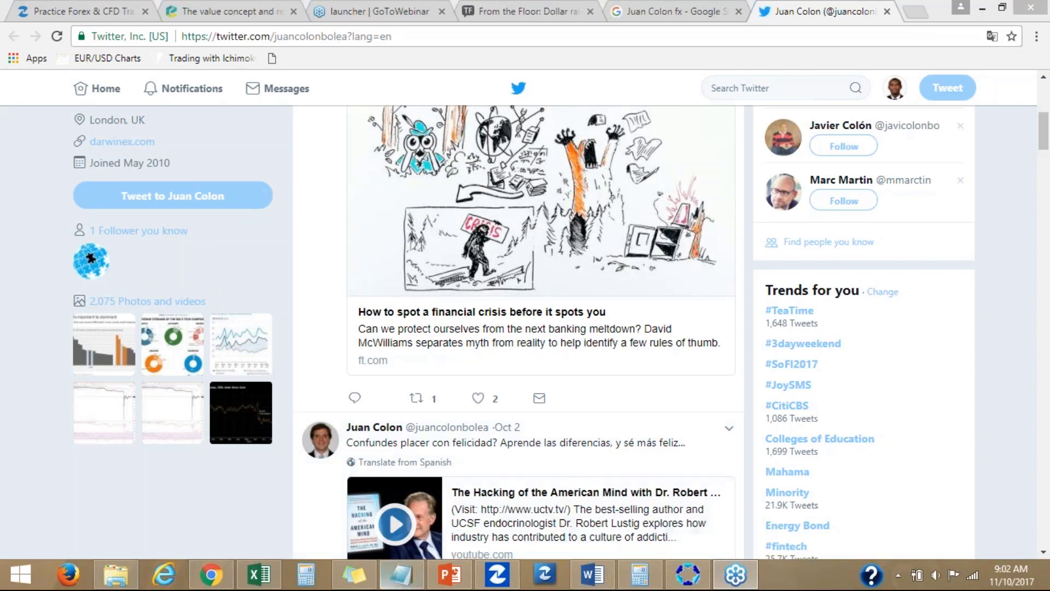
click(250, 583)
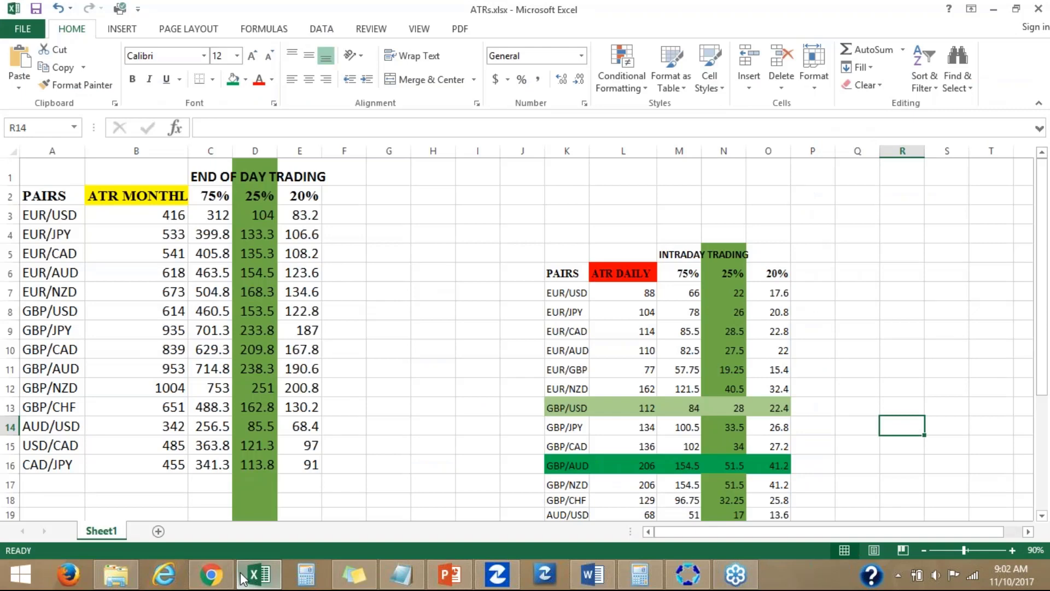
mouse_move(227, 572)
click(739, 583)
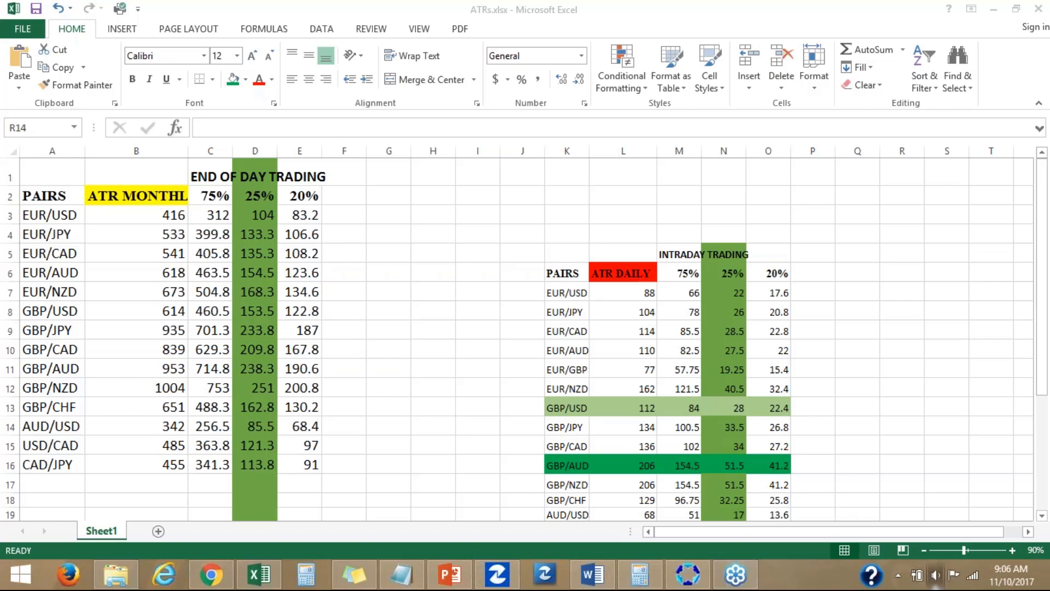
Open the Windows volume slider from the system tray speaker icon.
click(938, 575)
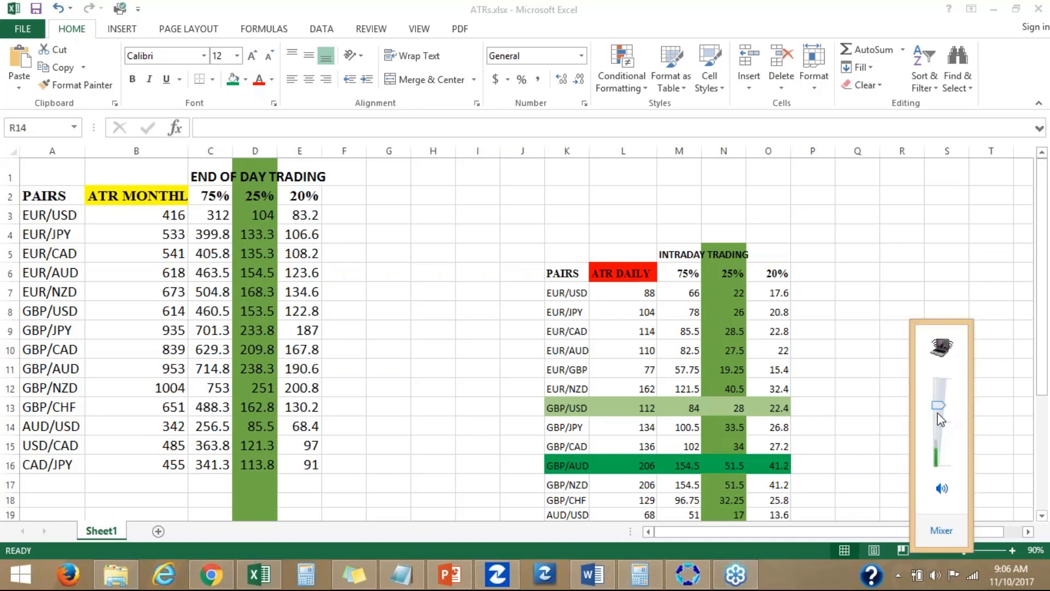
click(1049, 299)
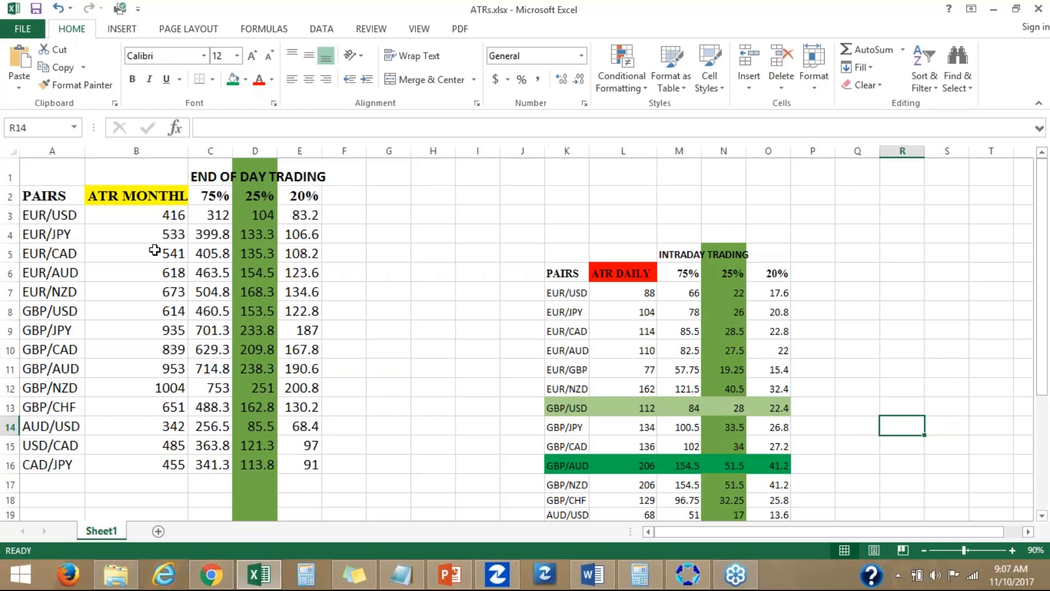
drag(155, 220, 169, 465)
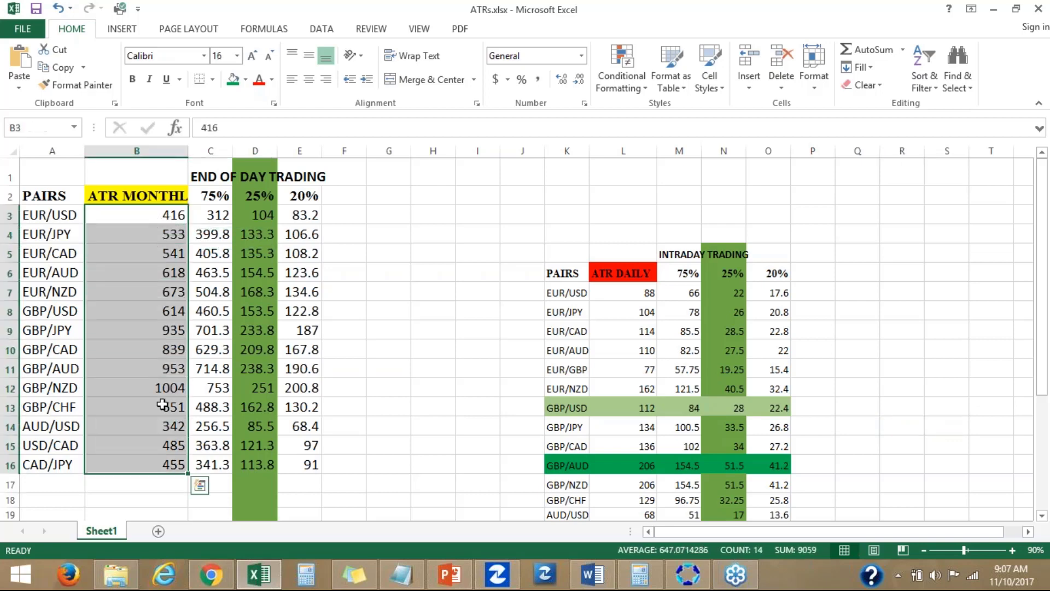
click(204, 217)
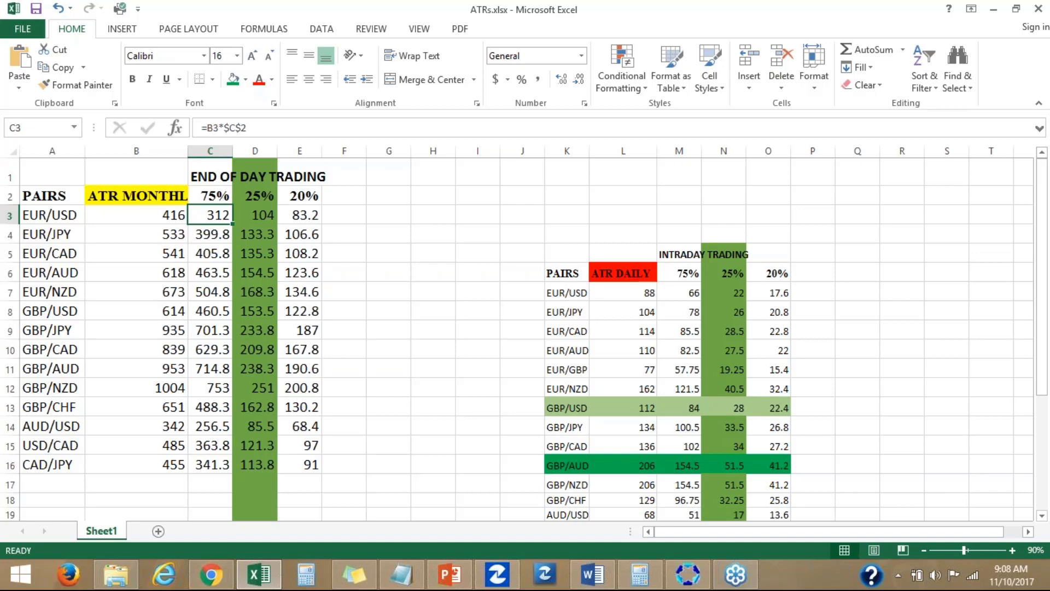
click(140, 215)
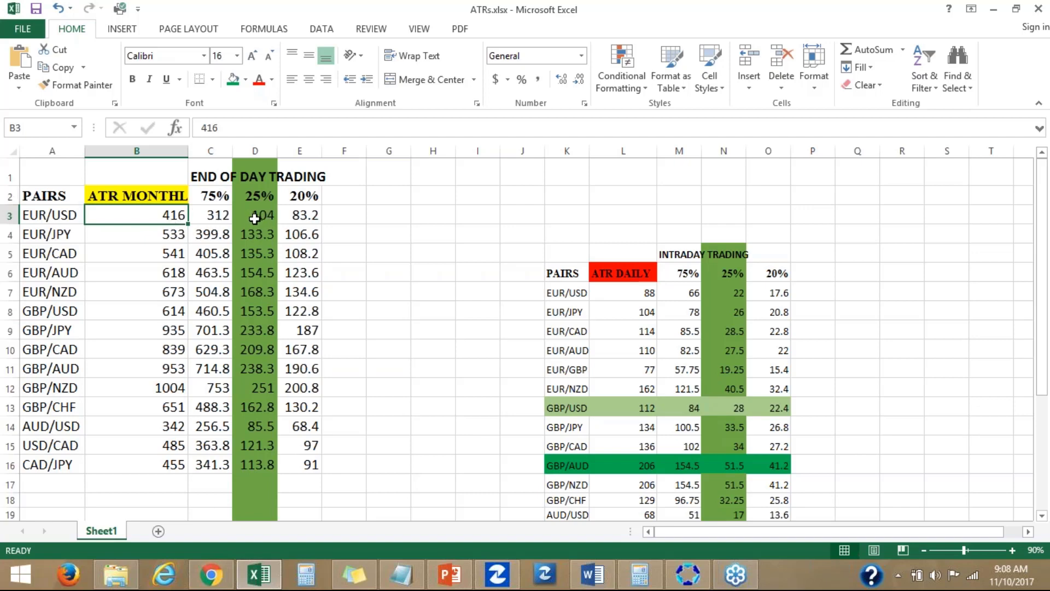
click(220, 217)
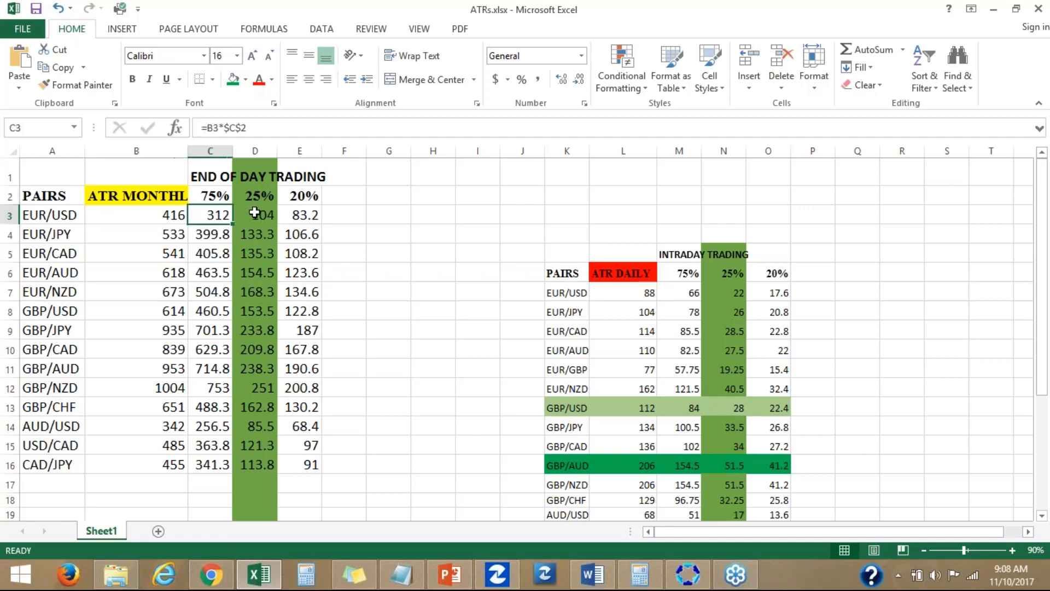
click(254, 212)
click(308, 213)
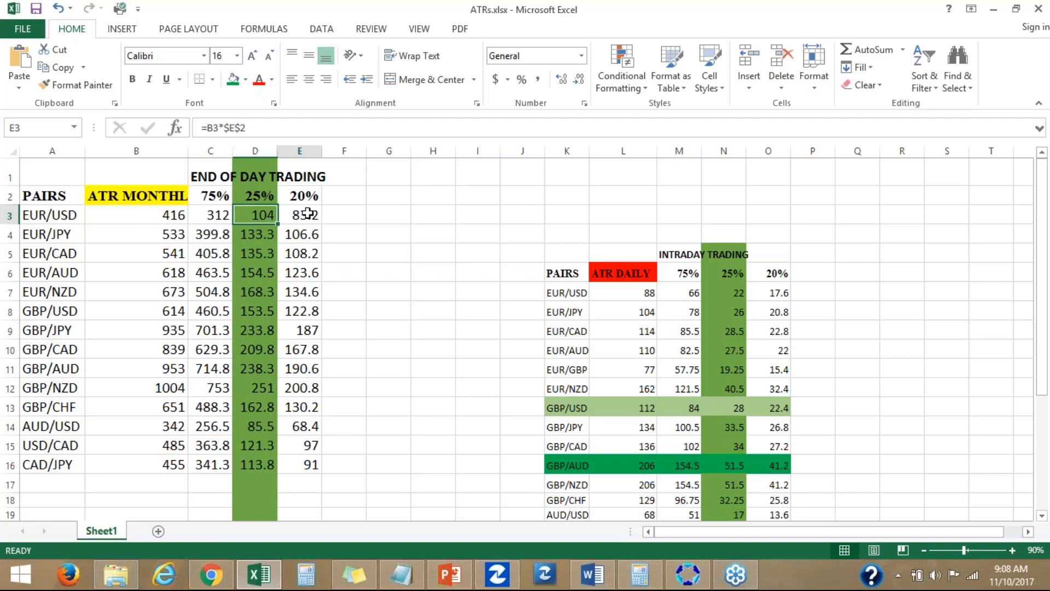
click(257, 214)
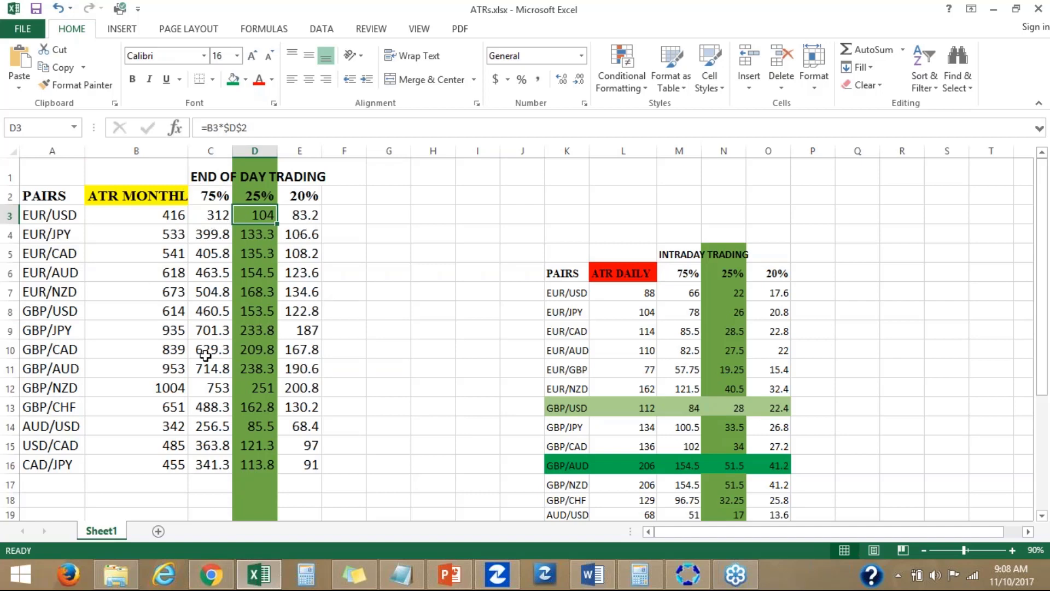
click(216, 214)
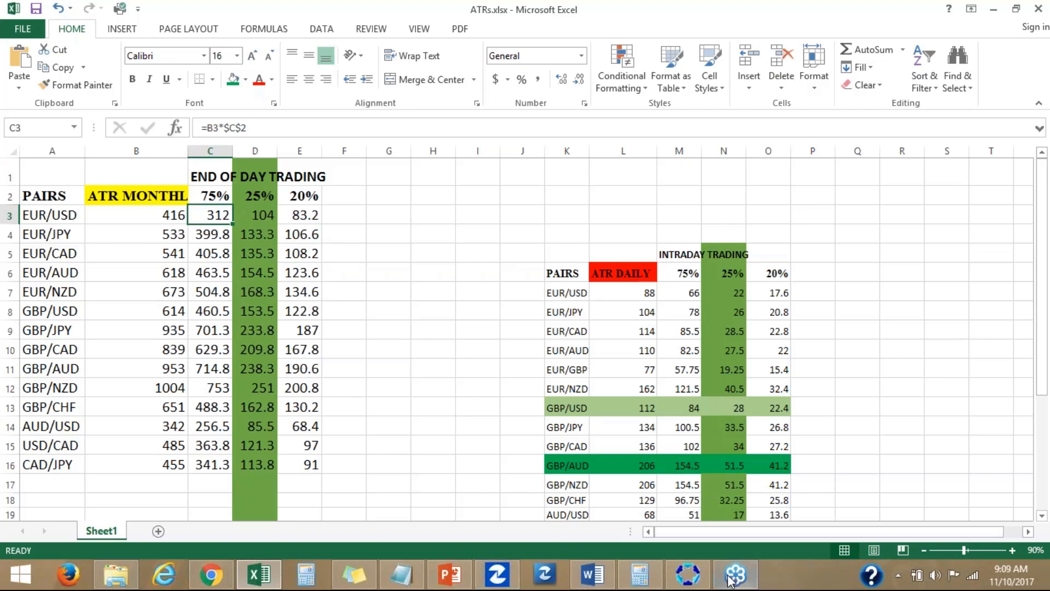
Measure the latest GBPAUD H1 rally with the crosshair, then return to the ATRs spreadsheet.
click(707, 582)
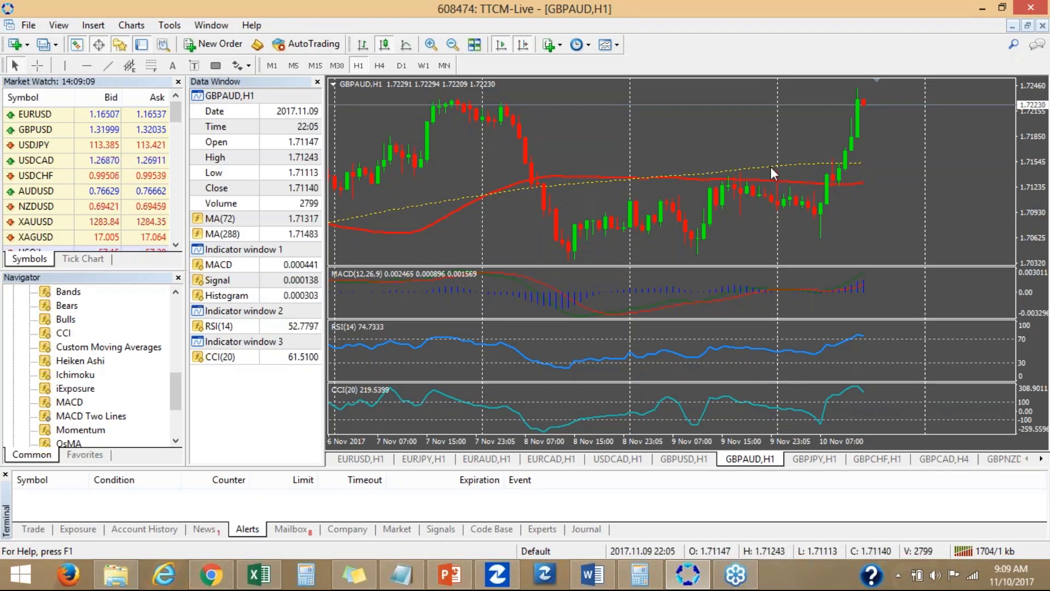
middle_click(851, 201)
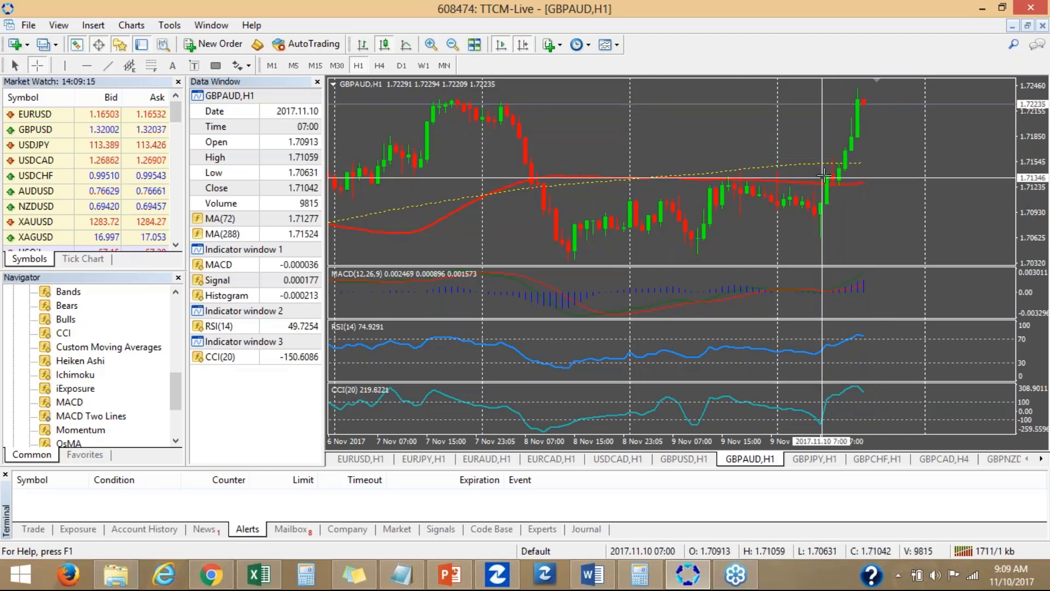
mouse_move(843, 163)
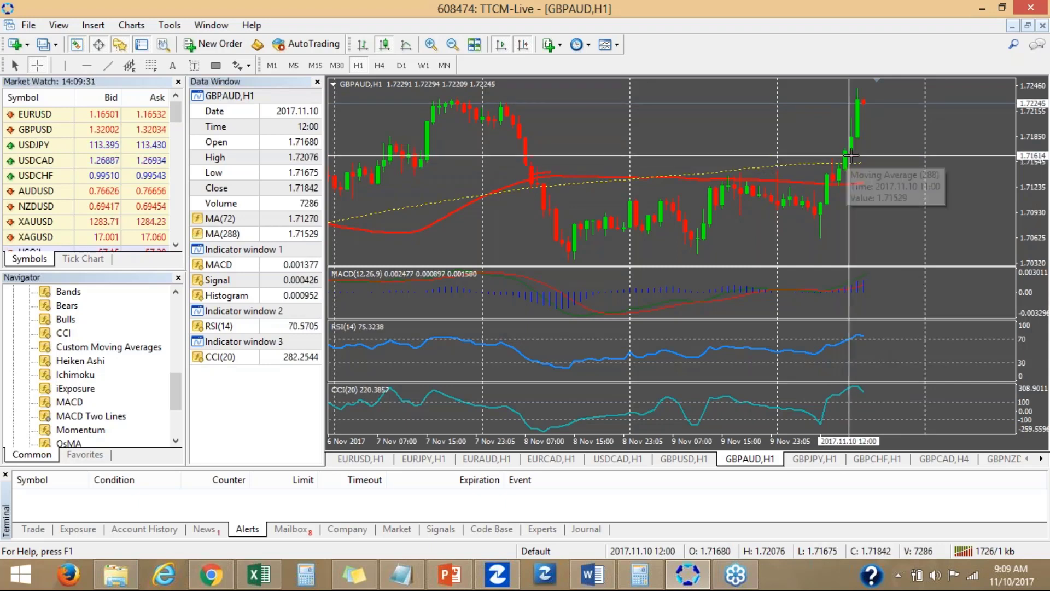
drag(845, 149, 825, 236)
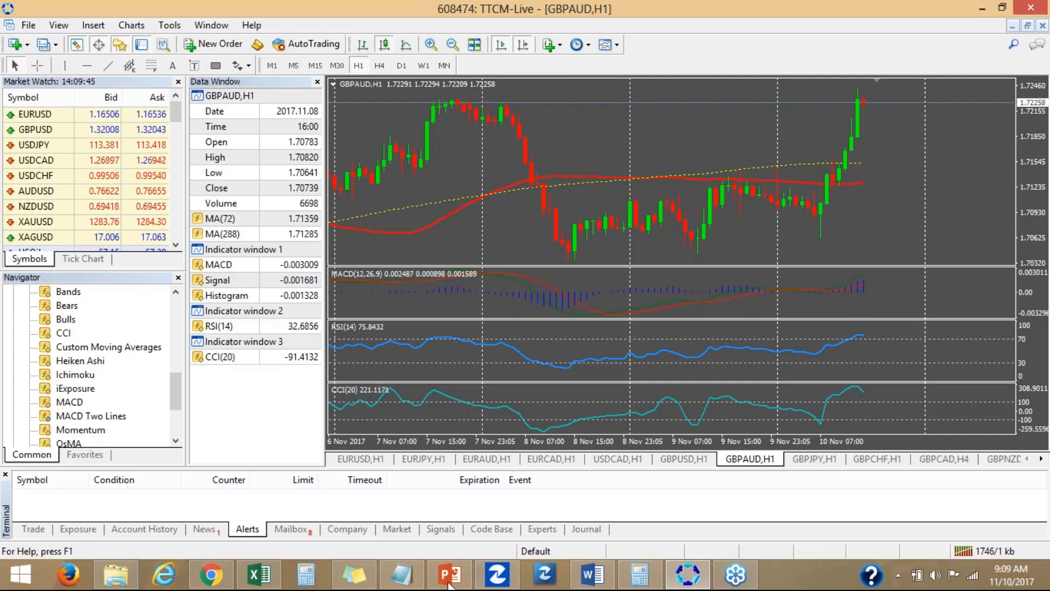
click(255, 576)
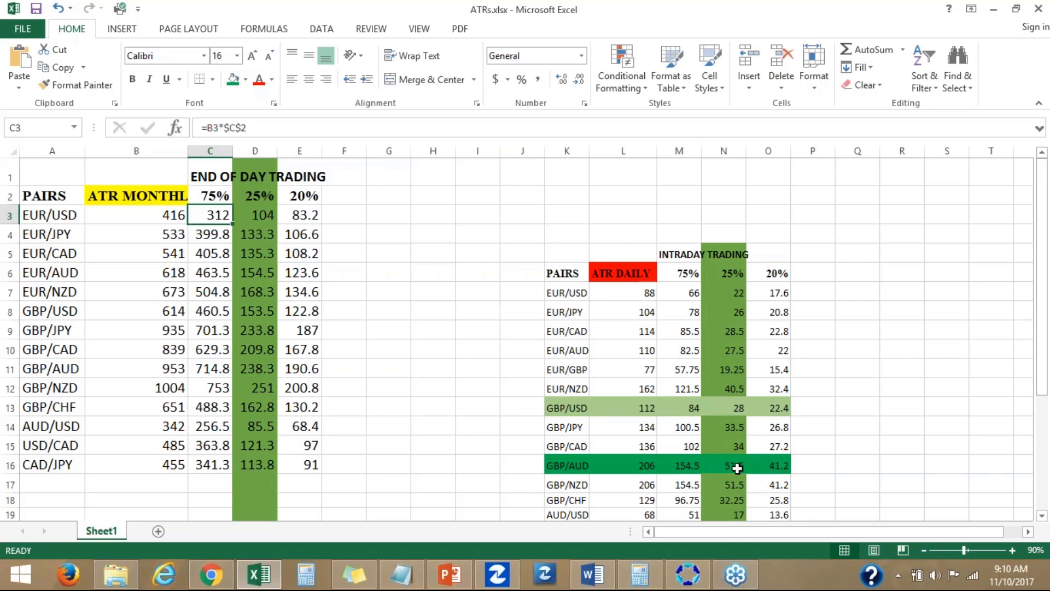
Select cells K13 and K16 for GBP/USD and GBP/AUD, then return to MetaTrader.
click(571, 408)
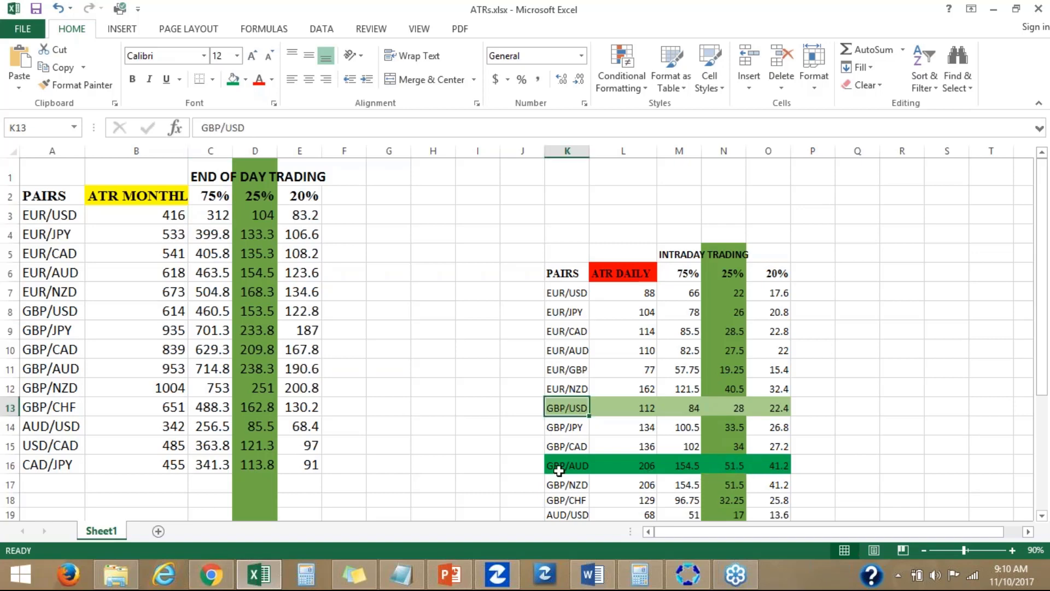
click(559, 470)
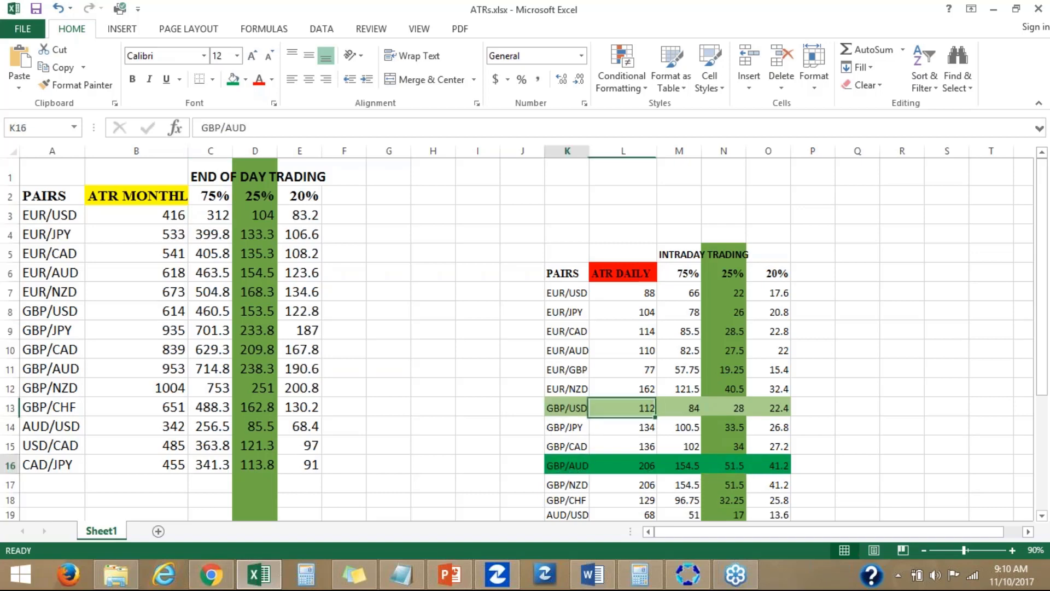
click(690, 579)
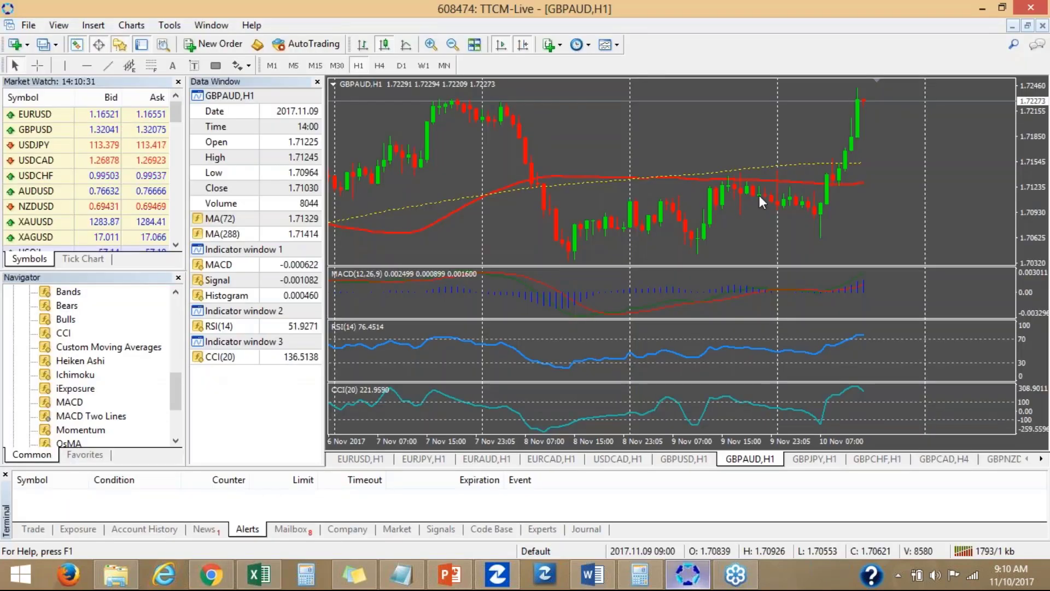
Turn on the GBPUSD H1 crosshair, then bring up the demo terminal's GBPNZD daily chart.
click(693, 460)
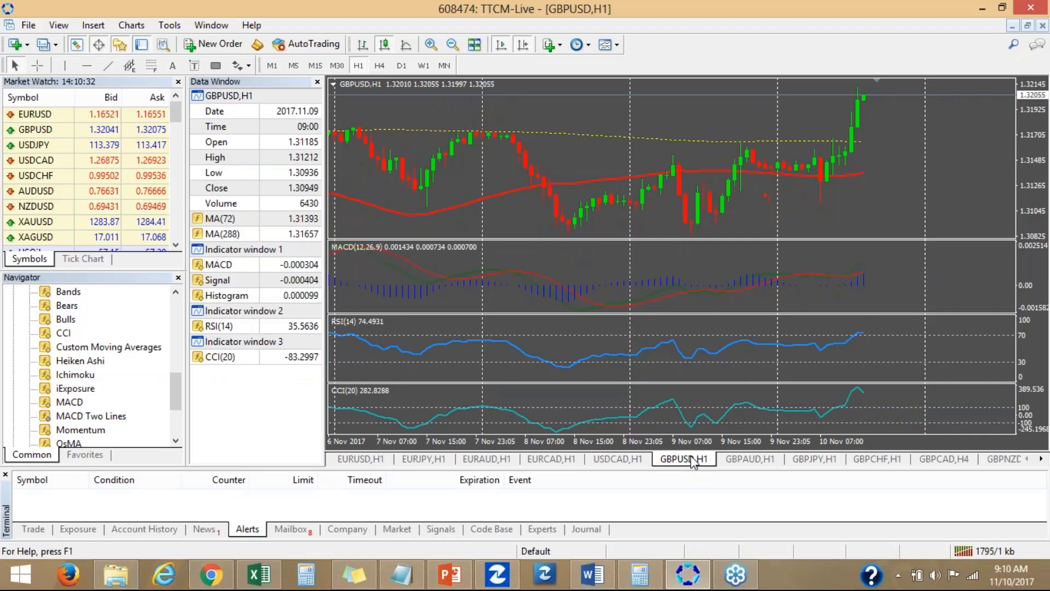
middle_click(721, 219)
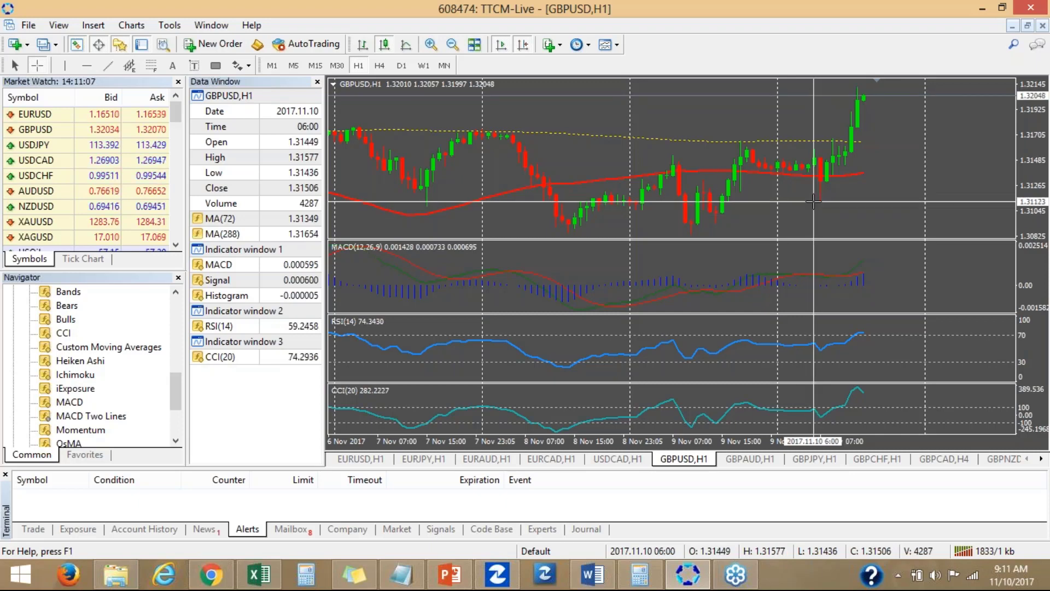
click(500, 582)
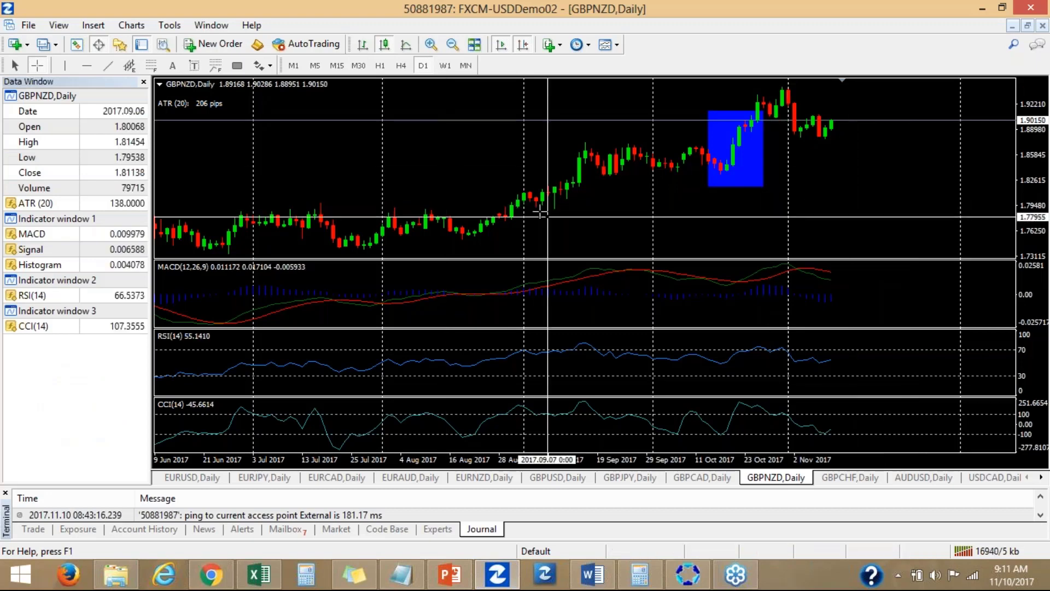
Flip GBPNZD to the MN timeframe and back to D1, then open ATRs.xlsx.
click(467, 66)
click(422, 65)
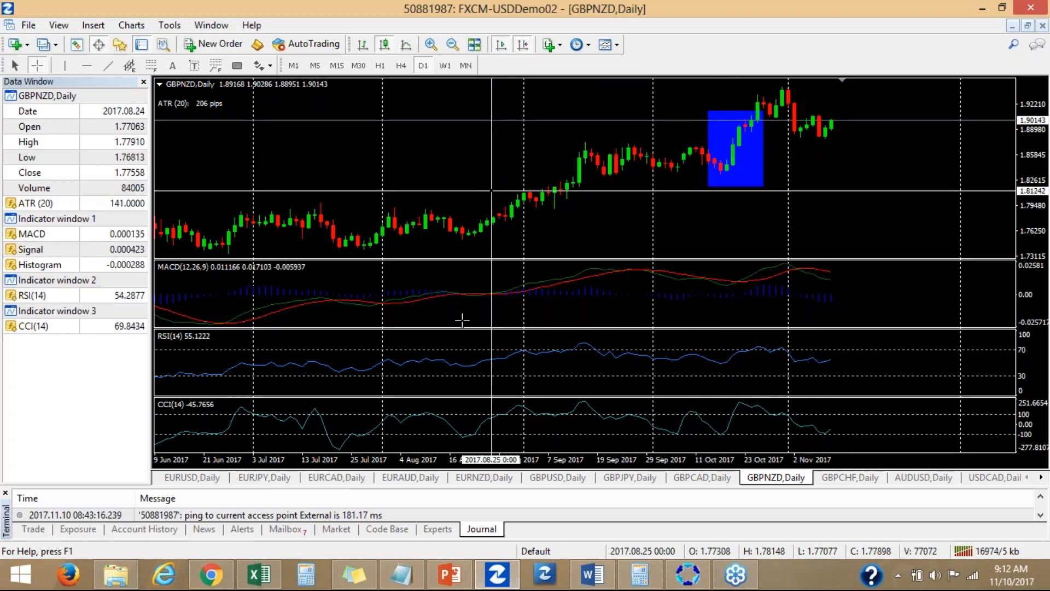
click(267, 579)
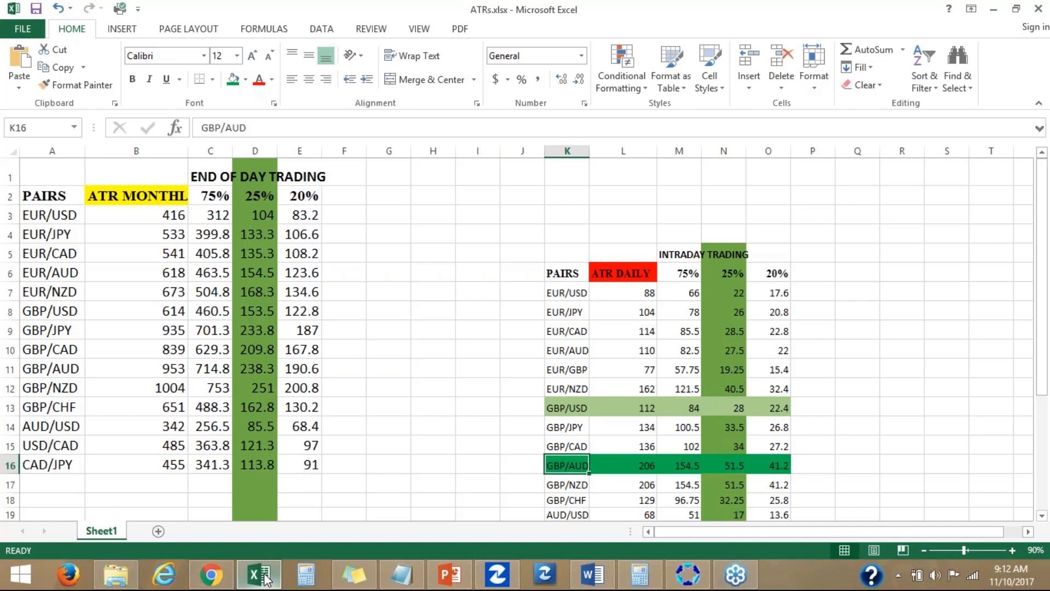
Minimise the ATRs workbook to reveal the GBPNZD daily chart with ATR(20) at 206 pips.
click(266, 578)
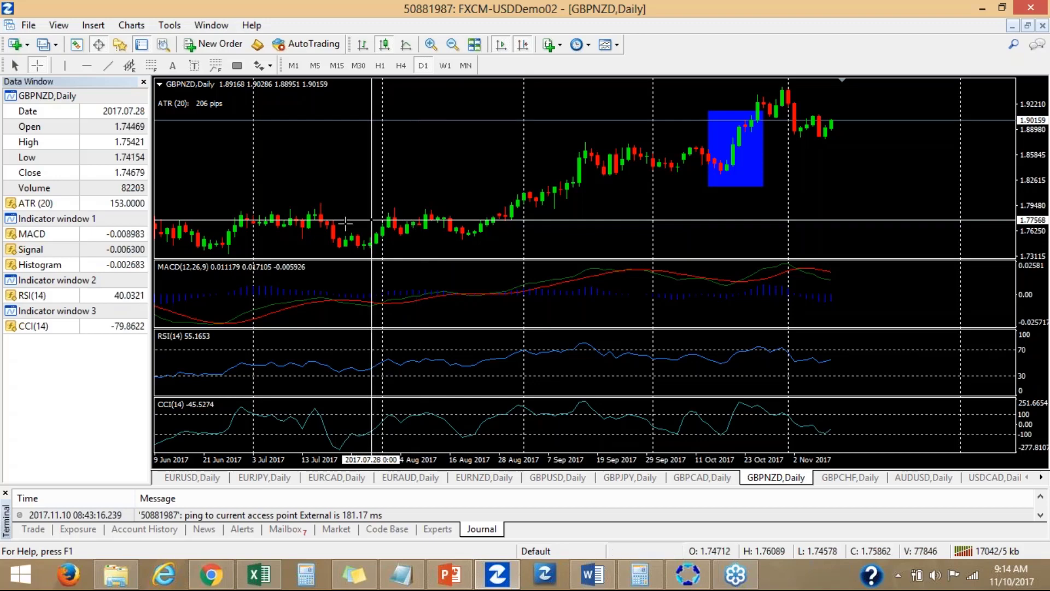
mouse_move(204, 574)
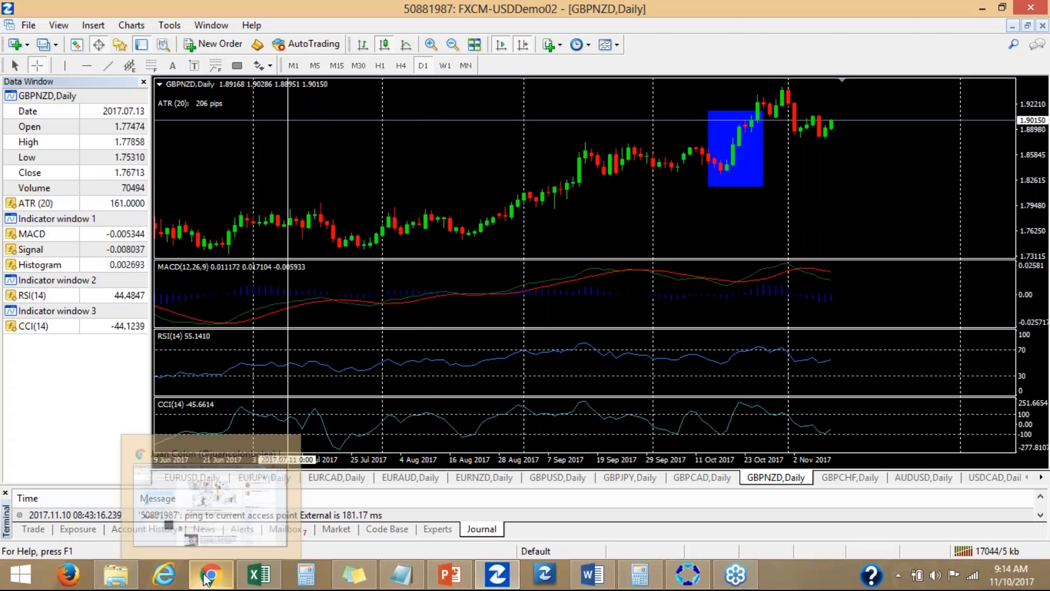
Switch to the Twitter page in Chrome and search for accounts matching 'CHR'.
click(204, 578)
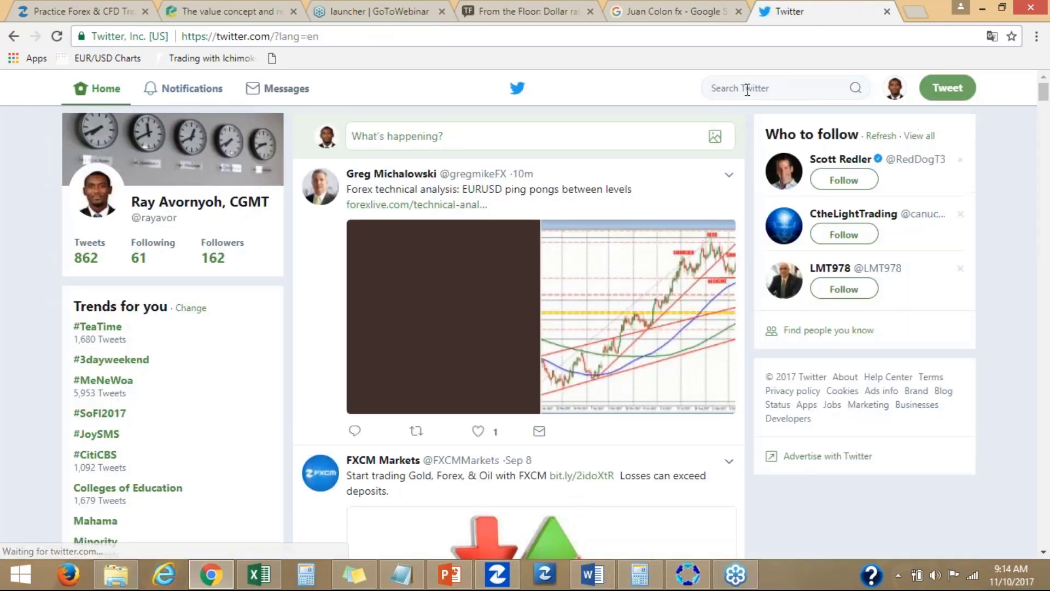
click(748, 89)
text(CHR)
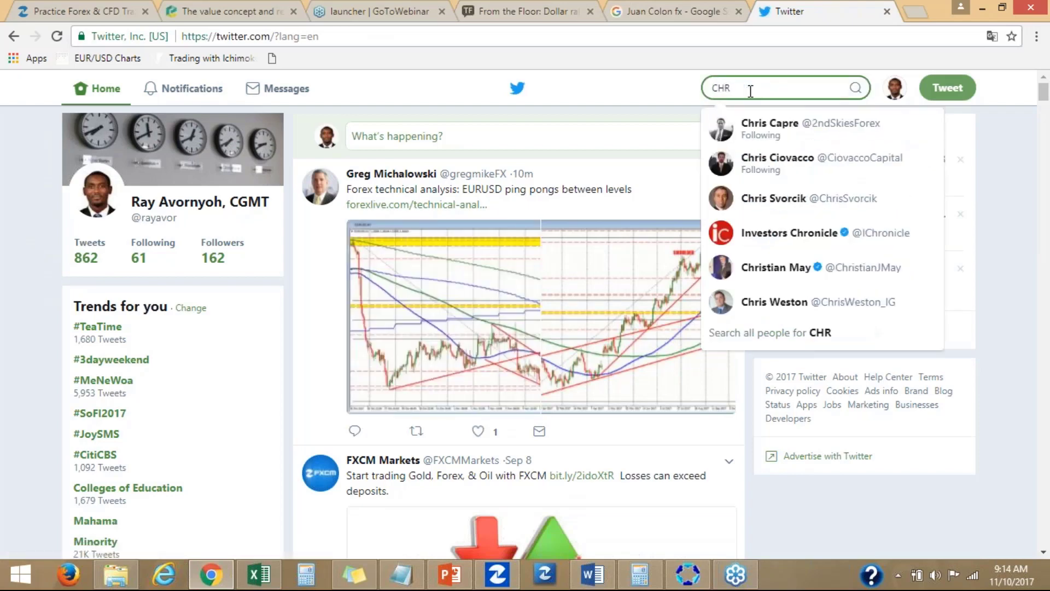
Open the suggested analyst's profile, scroll through it, and return to the MT4 GBPNZD chart.
click(741, 301)
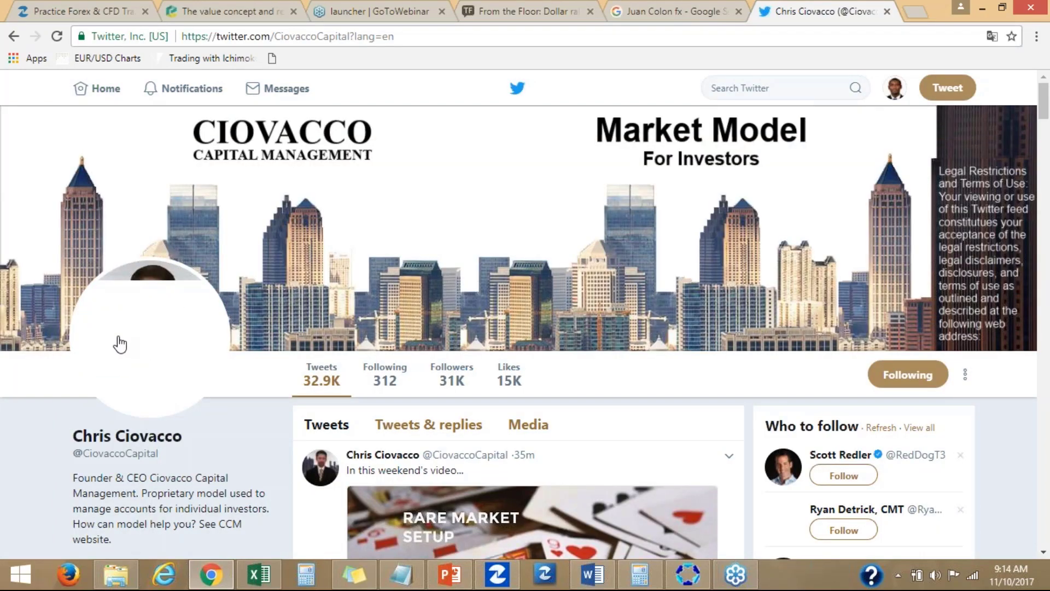
scroll(120, 345, down, 1)
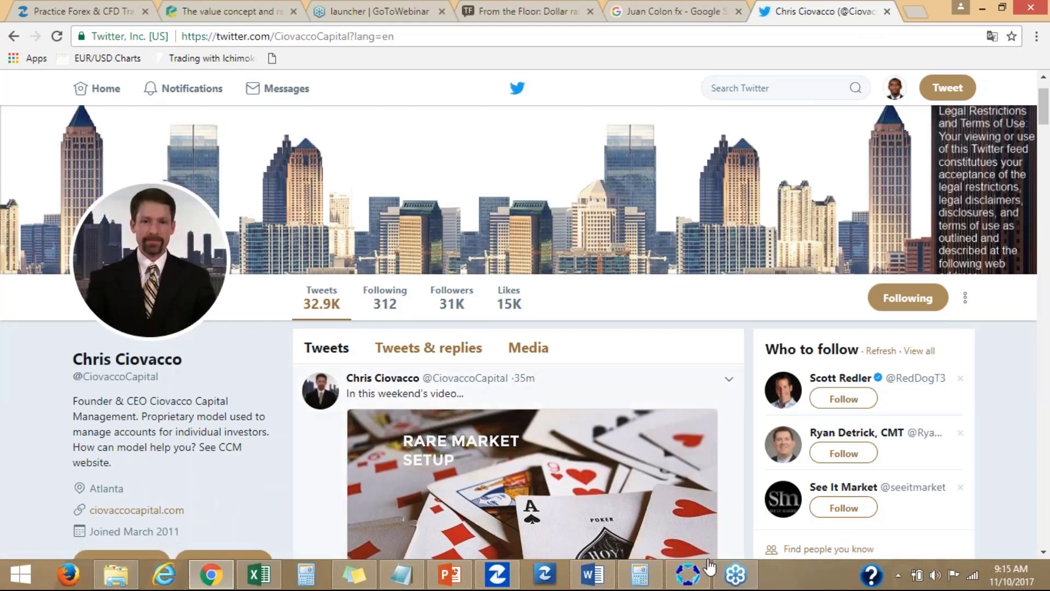
click(507, 569)
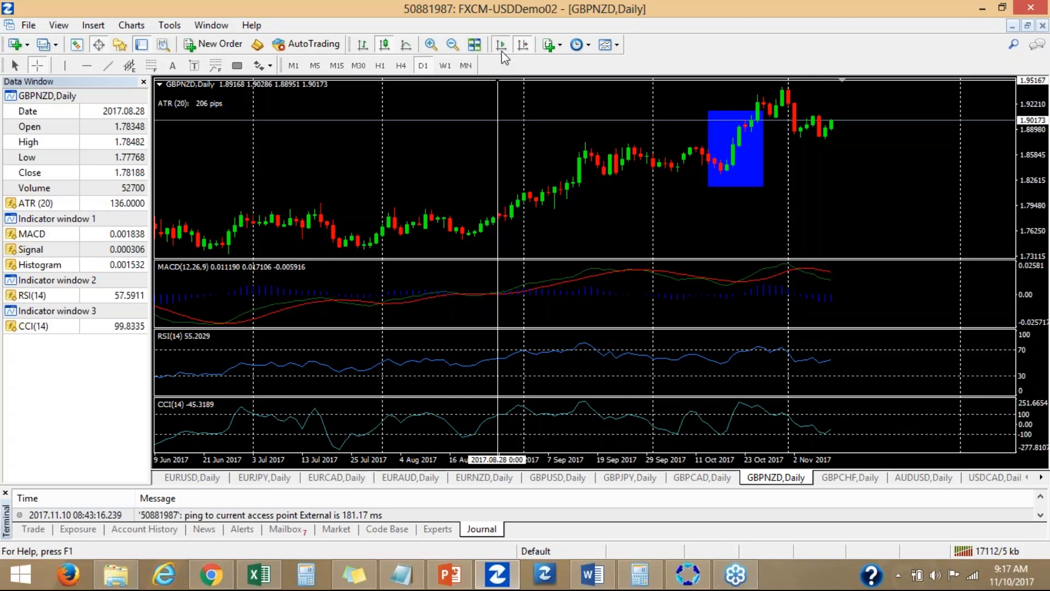
Zoom in on the EURUSD daily chart, then view the EURJPY and AUDUSD daily charts.
click(184, 479)
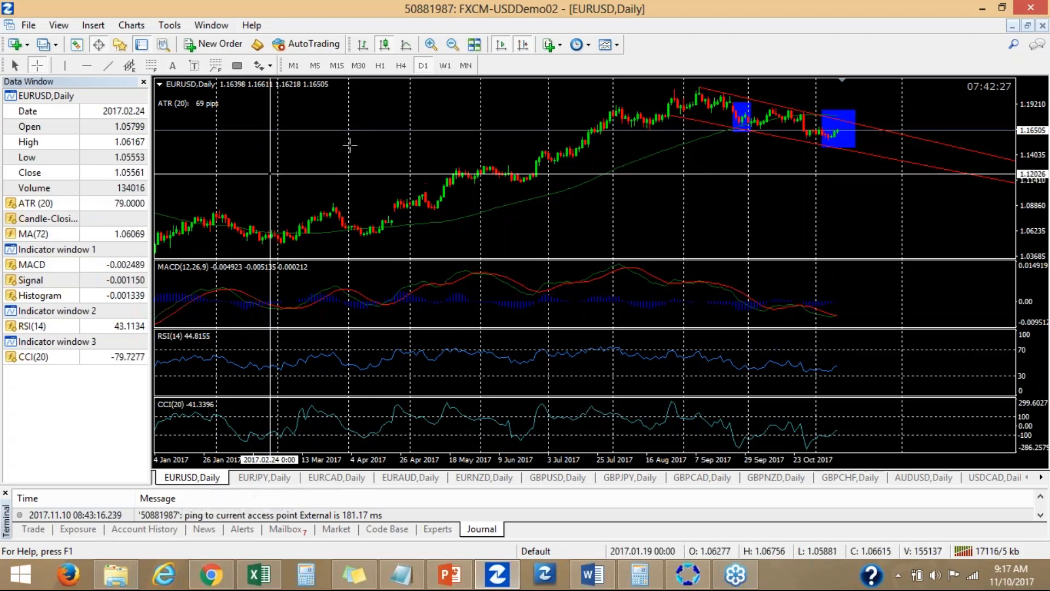
click(438, 48)
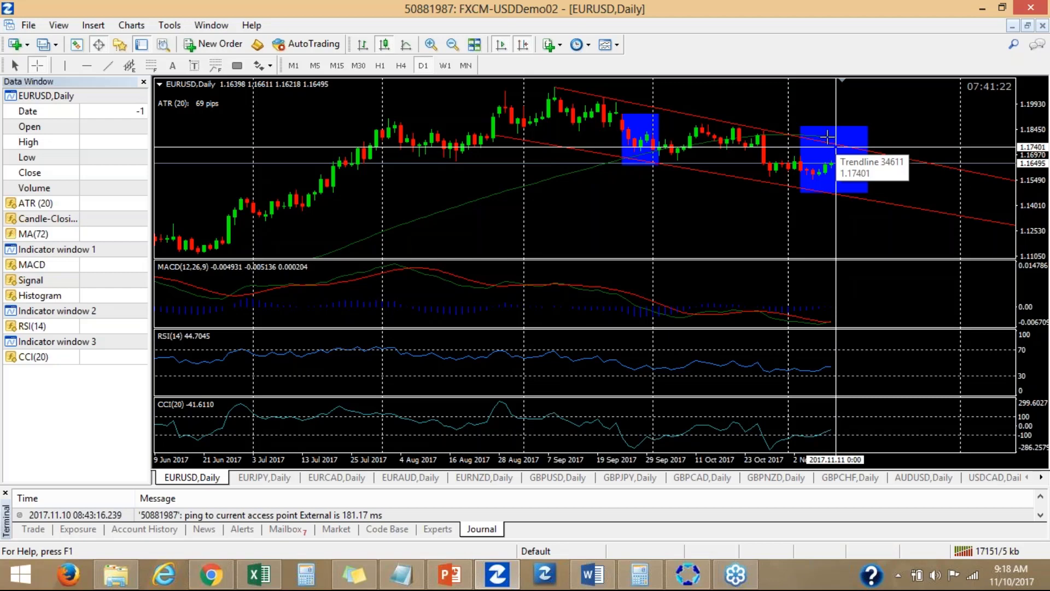
click(261, 478)
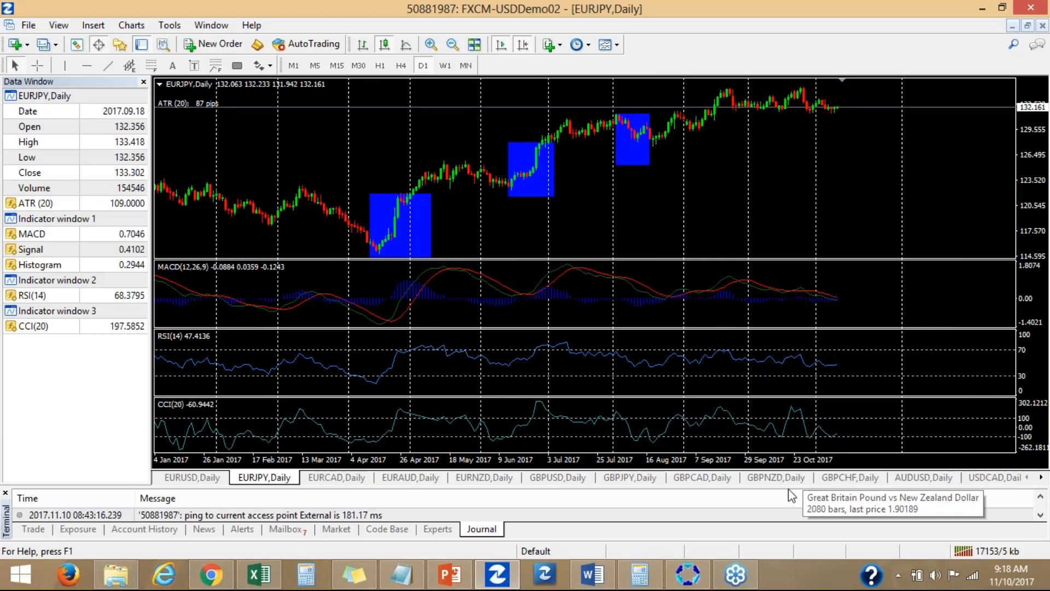
click(924, 478)
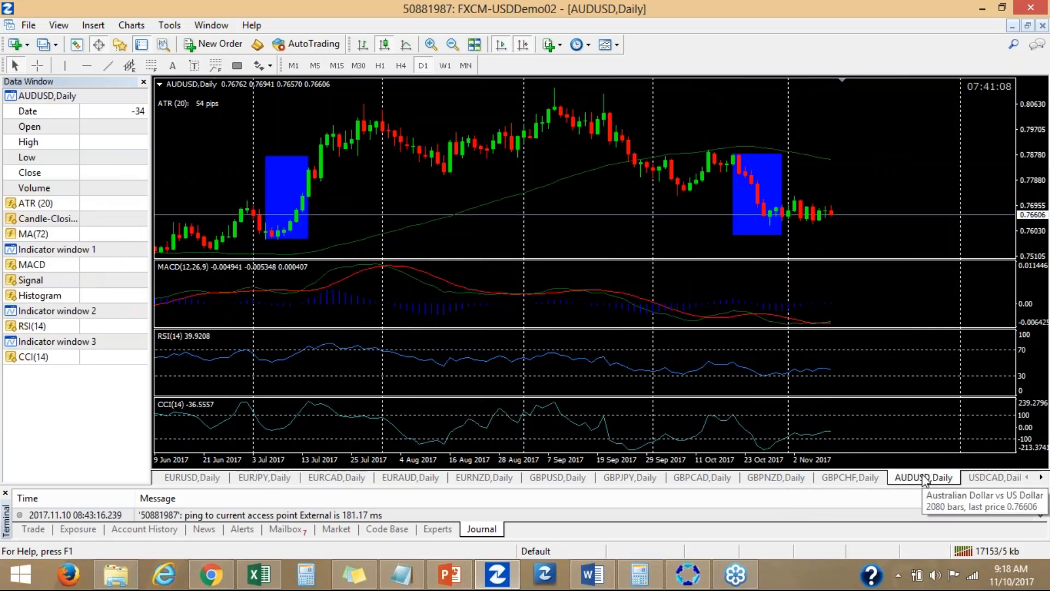
Turn on the crosshair on the AUDUSD daily chart and read the early-July 2017 bar values.
middle_click(792, 289)
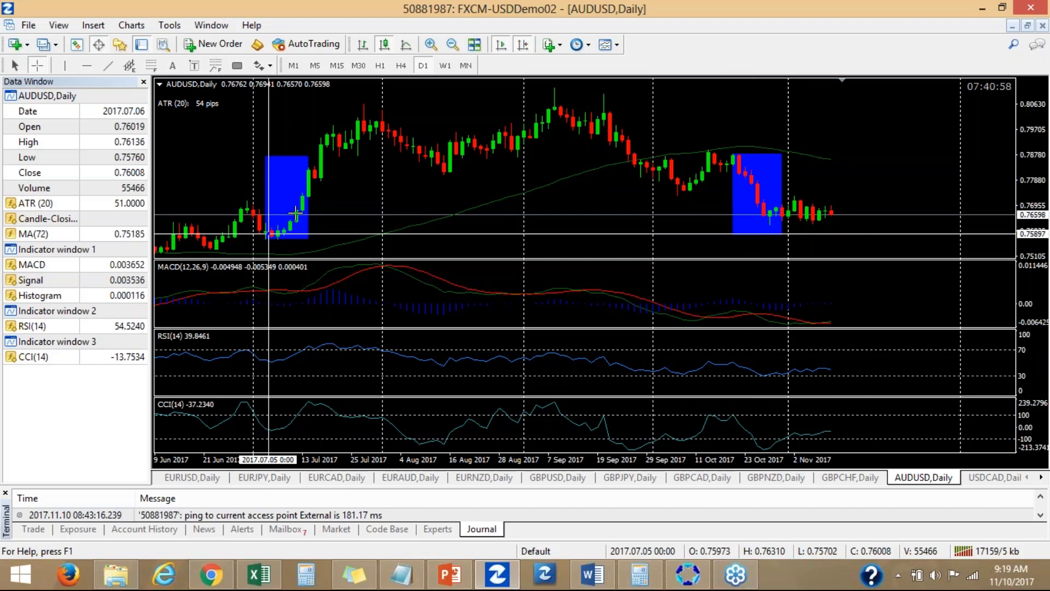
mouse_move(284, 227)
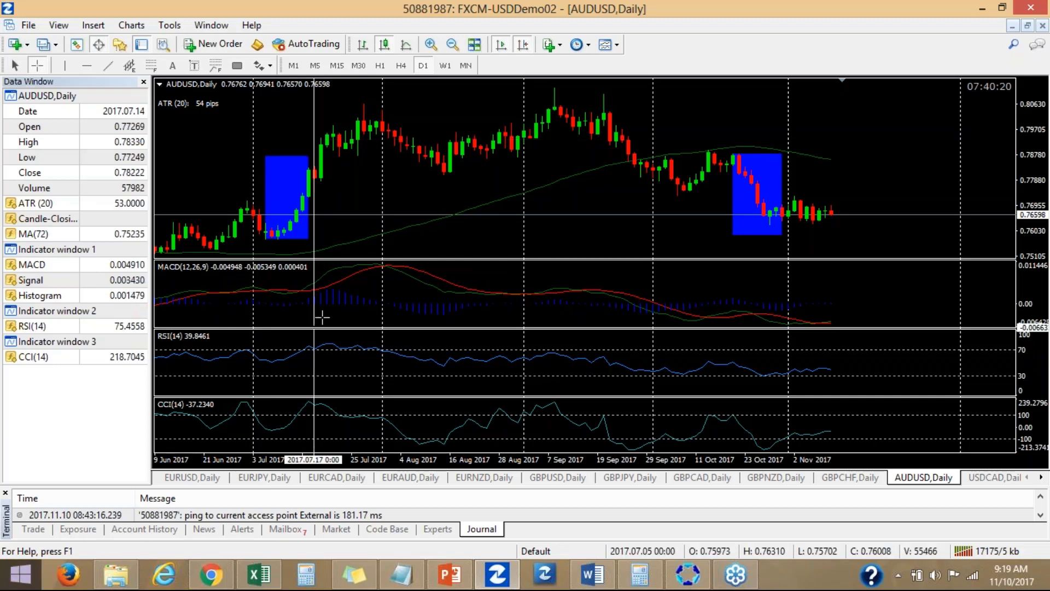
Bring Chrome to the front and load the accumforex.com home page.
click(212, 584)
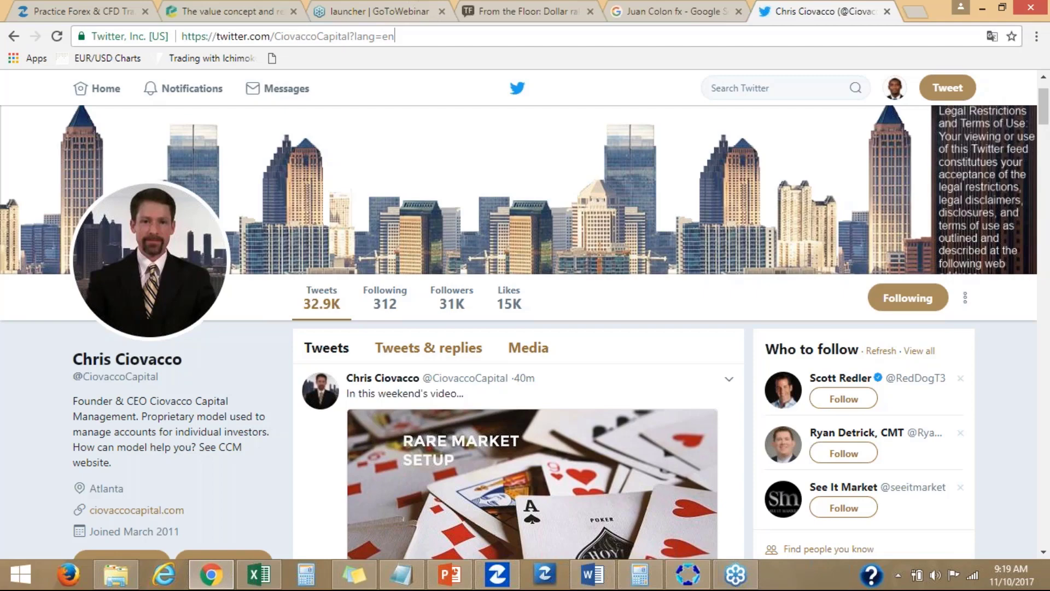
text(accumforex.com)
key(Return)
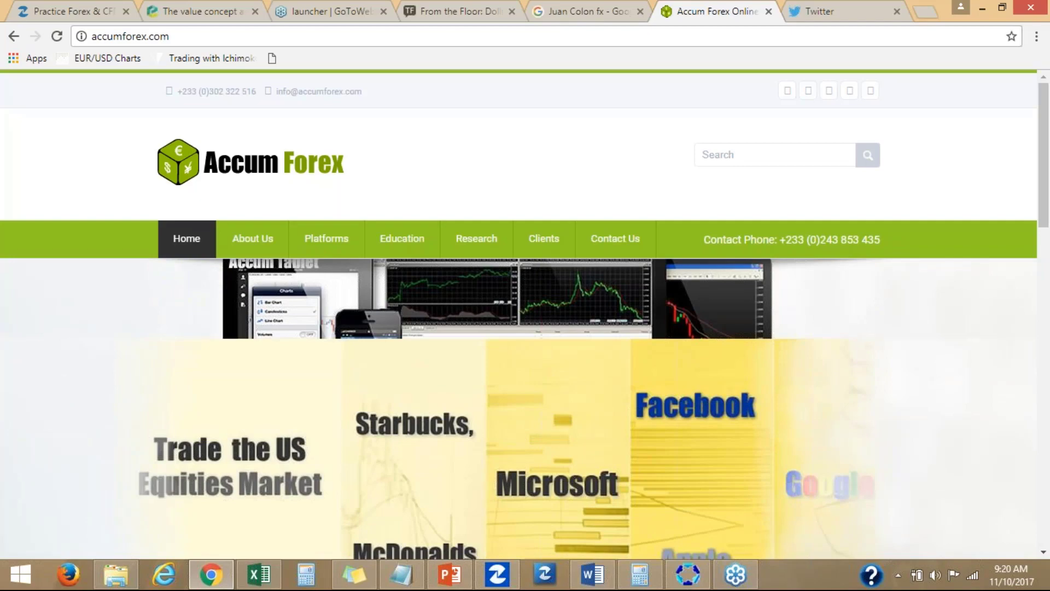
scroll(336, 187, down, 3)
mouse_move(327, 90)
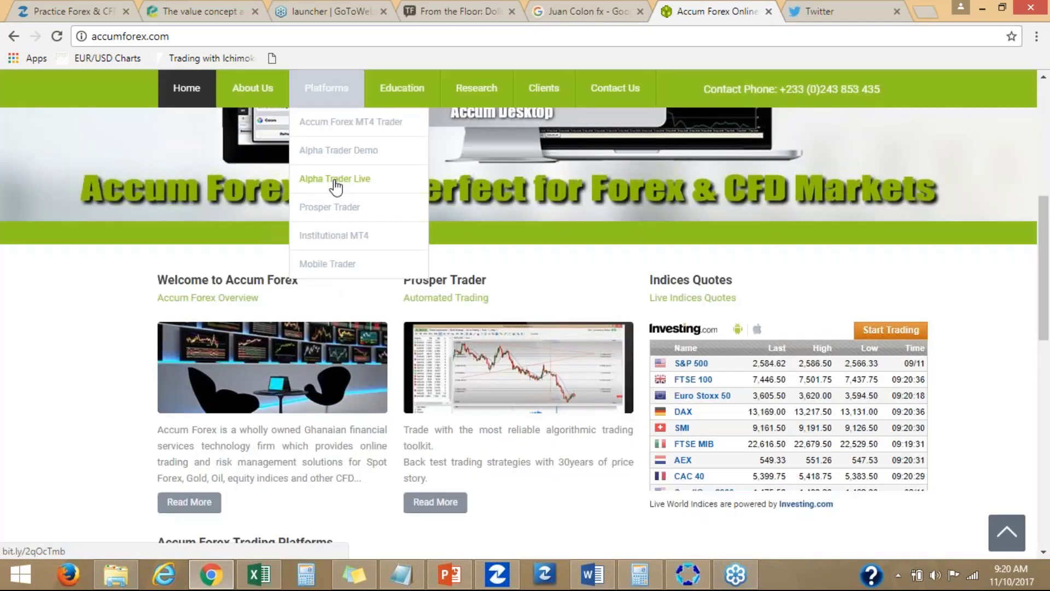
scroll(335, 187, down, 10)
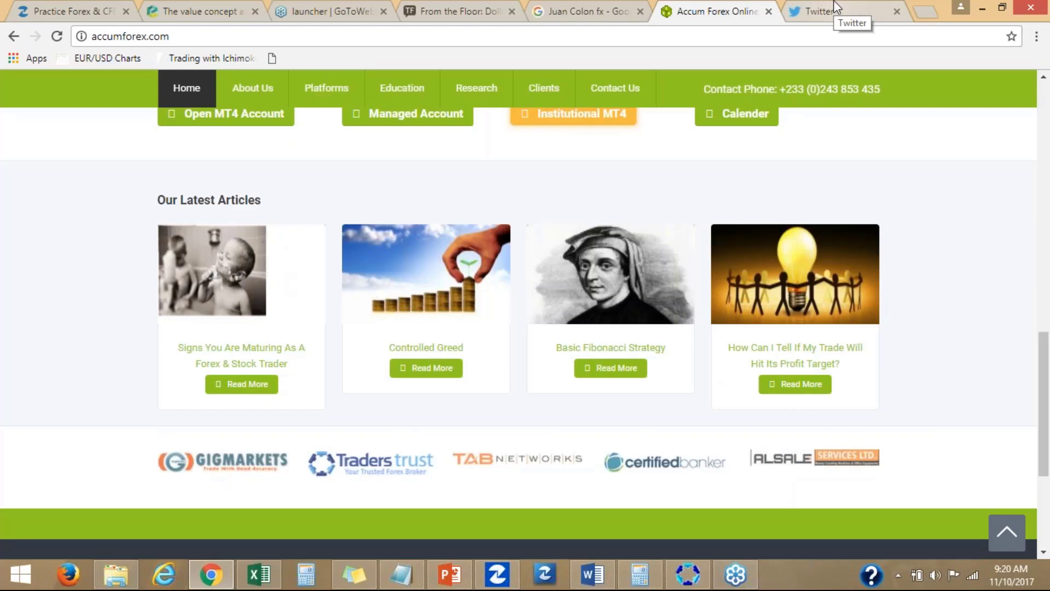
click(835, 7)
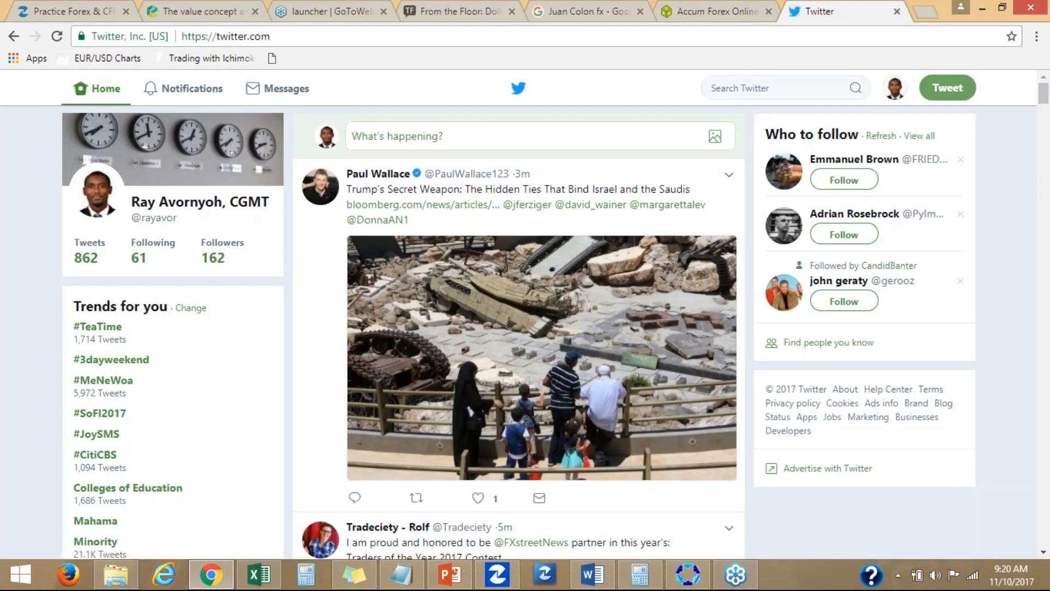
click(681, 17)
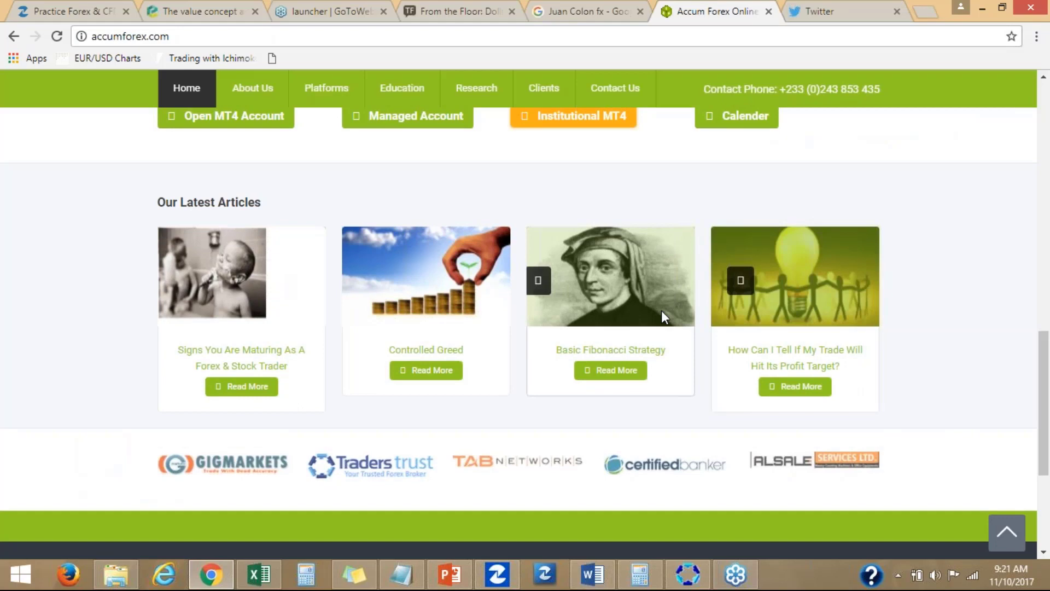
scroll(662, 311, up, 5)
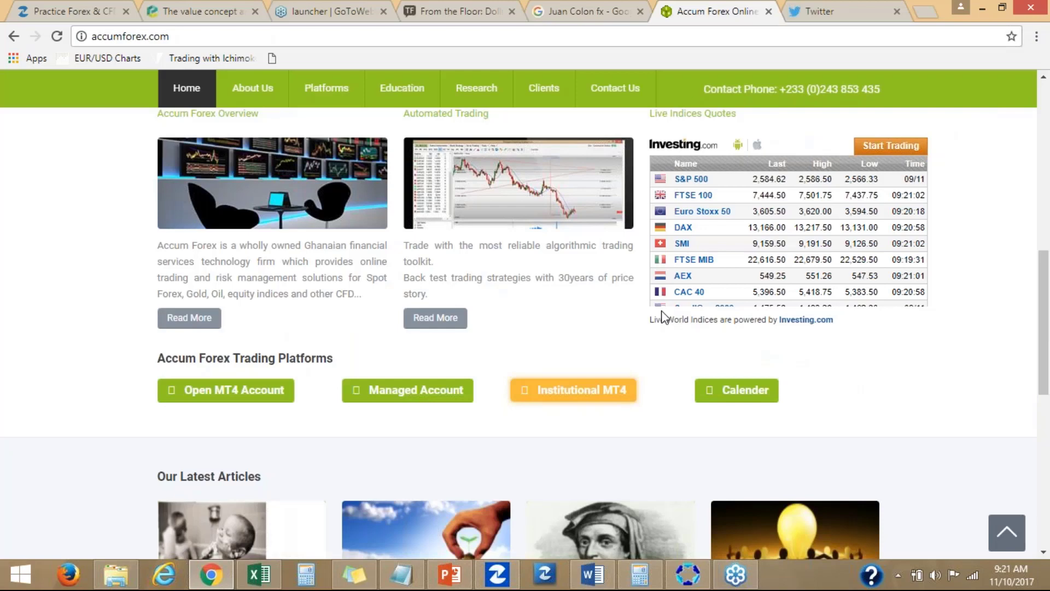
scroll(662, 316, up, 8)
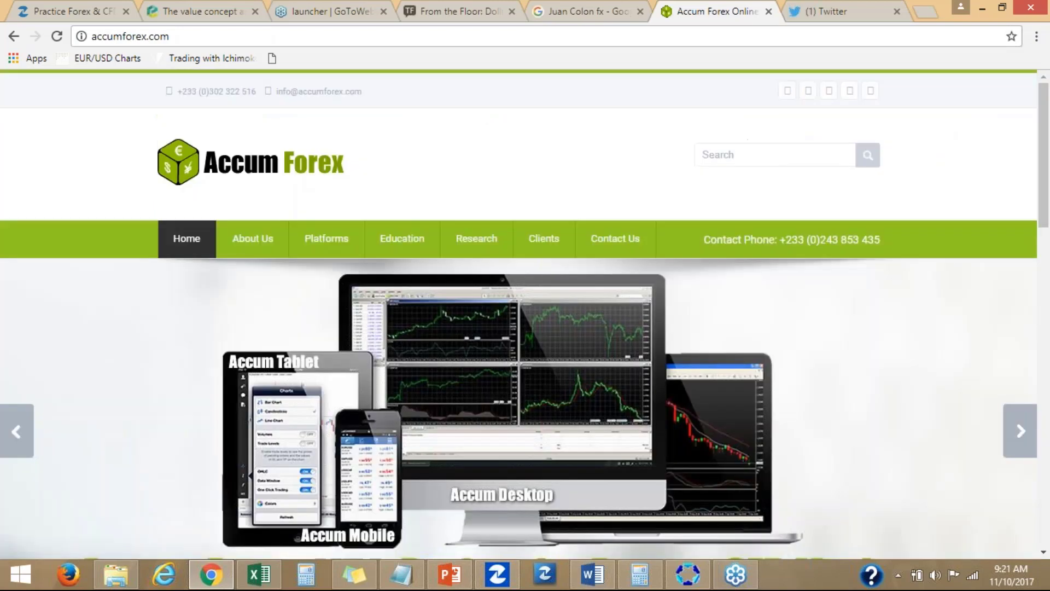